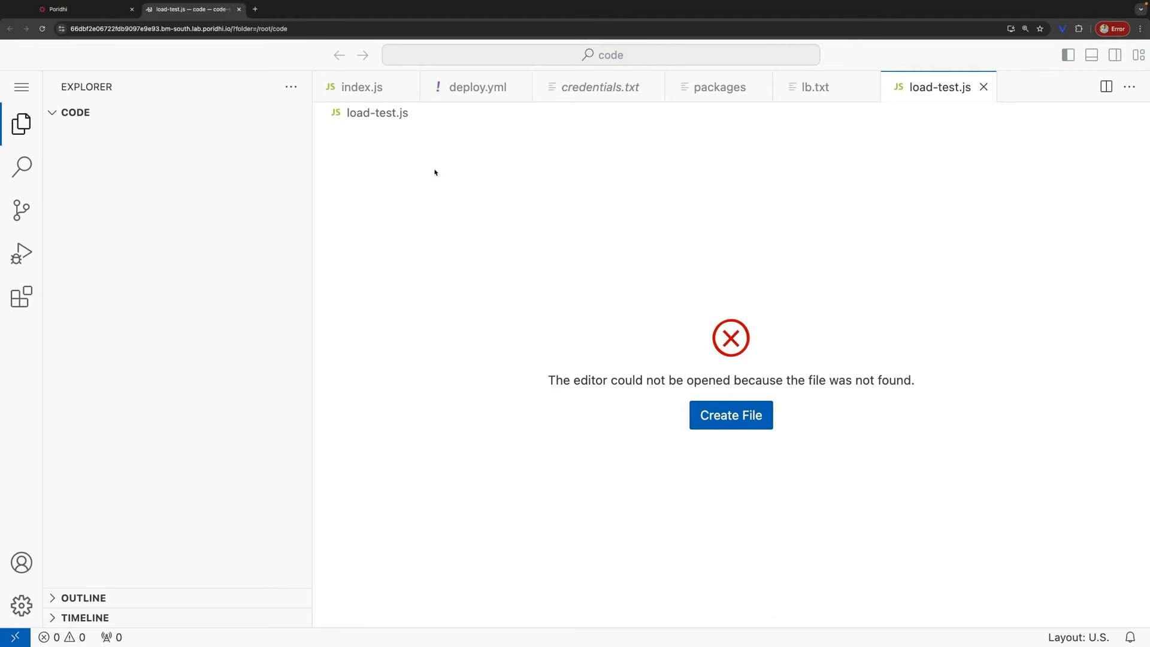
Step: Close all the open editors for missing files, including credentials.txt, packages, lb.txt and load-test.js
{"action": "left_click", "coordinate": [409, 87]}
{"action": "left_click", "coordinate": [410, 87]}
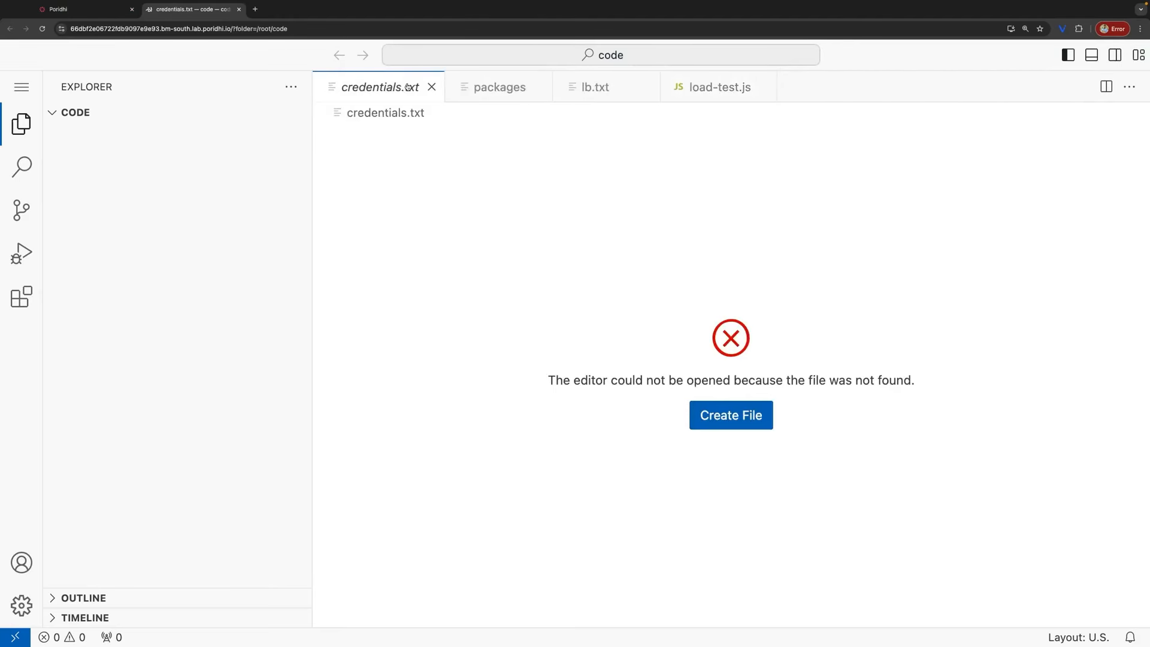
{"action": "left_click", "coordinate": [431, 87]}
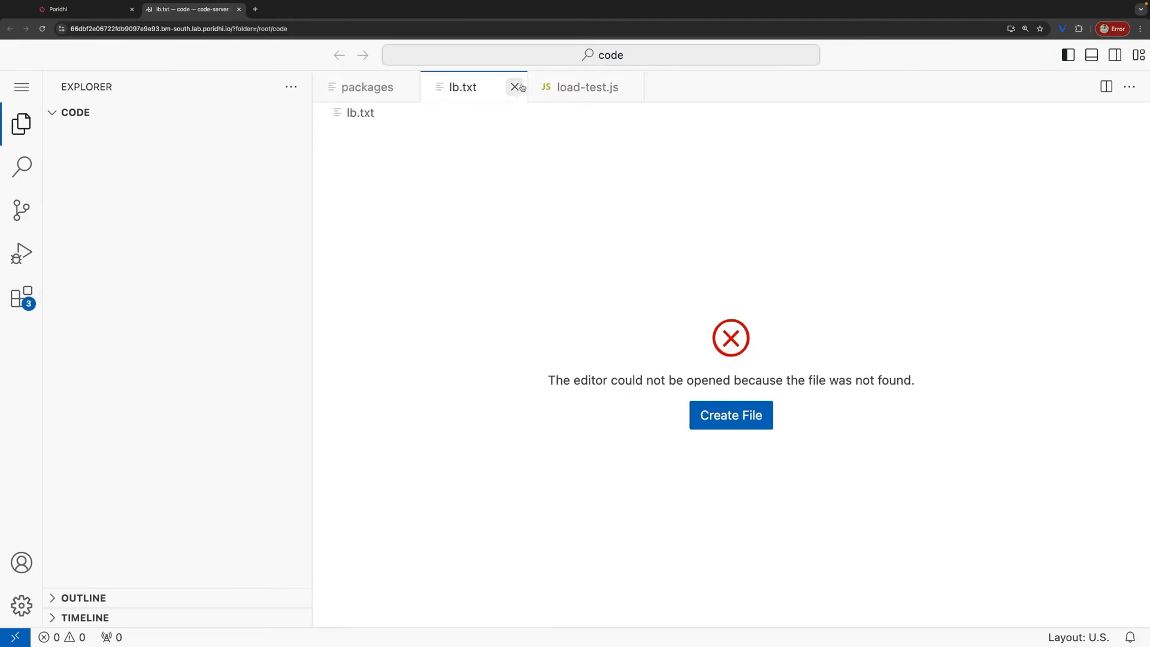
{"action": "left_click", "coordinate": [523, 86]}
{"action": "left_click", "coordinate": [415, 98]}
{"action": "left_click", "coordinate": [409, 89]}
{"action": "left_click", "coordinate": [415, 88]}
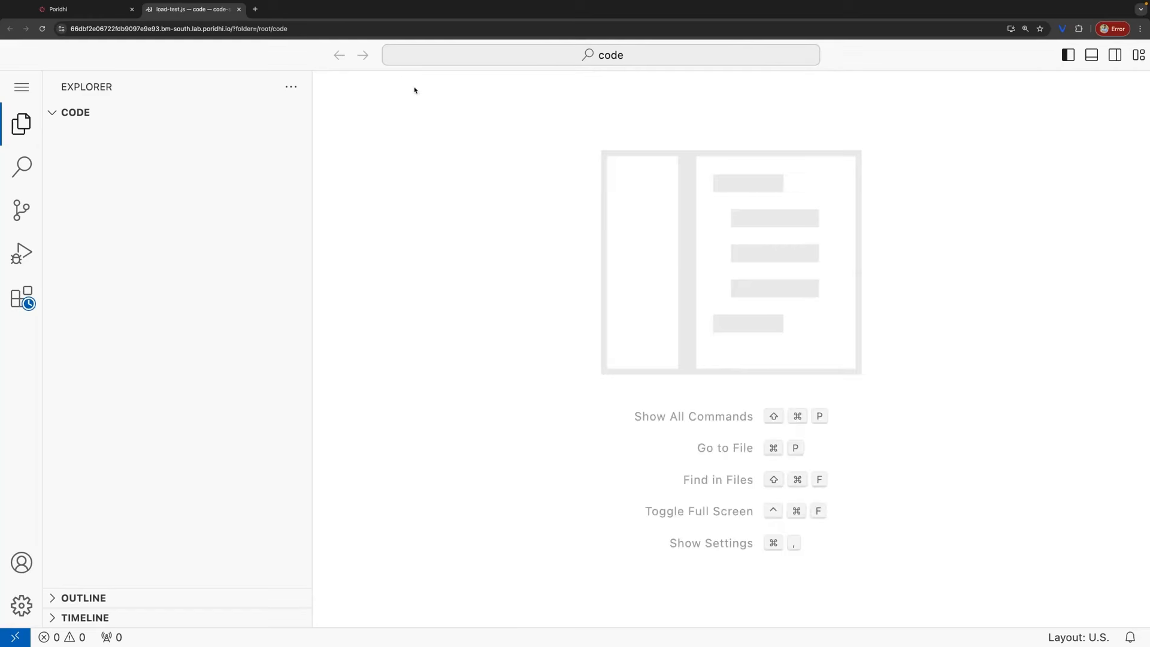
Step: Create a new file named credentials.txt in the CODE folder
{"action": "left_click", "coordinate": [177, 179]}
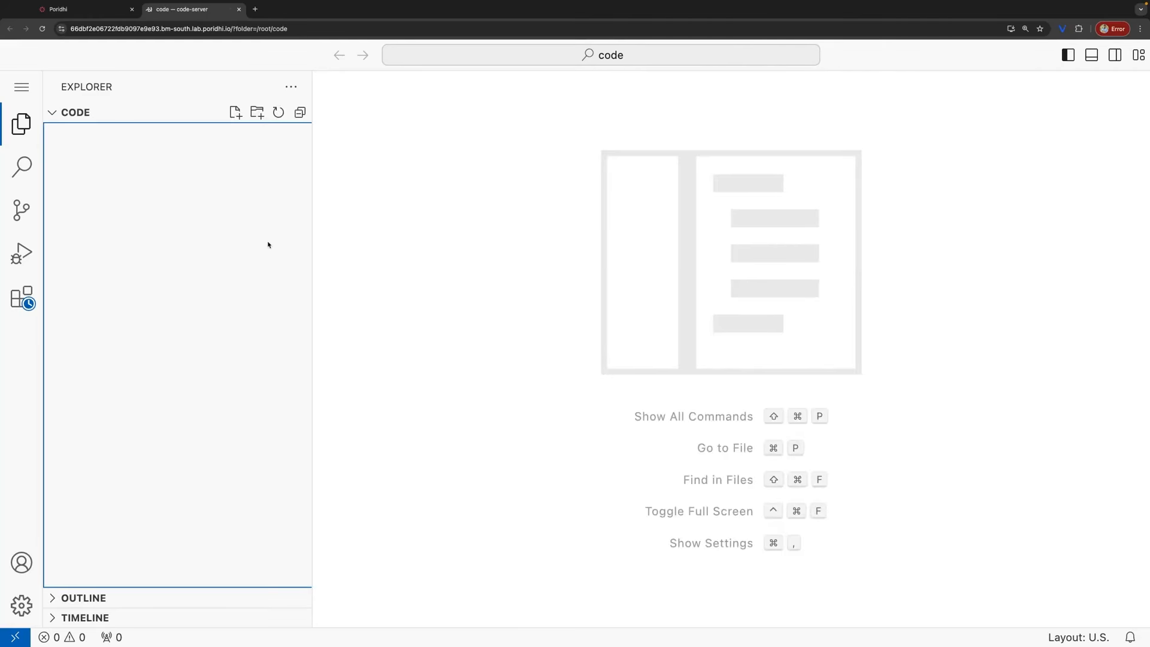
{"action": "left_click", "coordinate": [238, 114]}
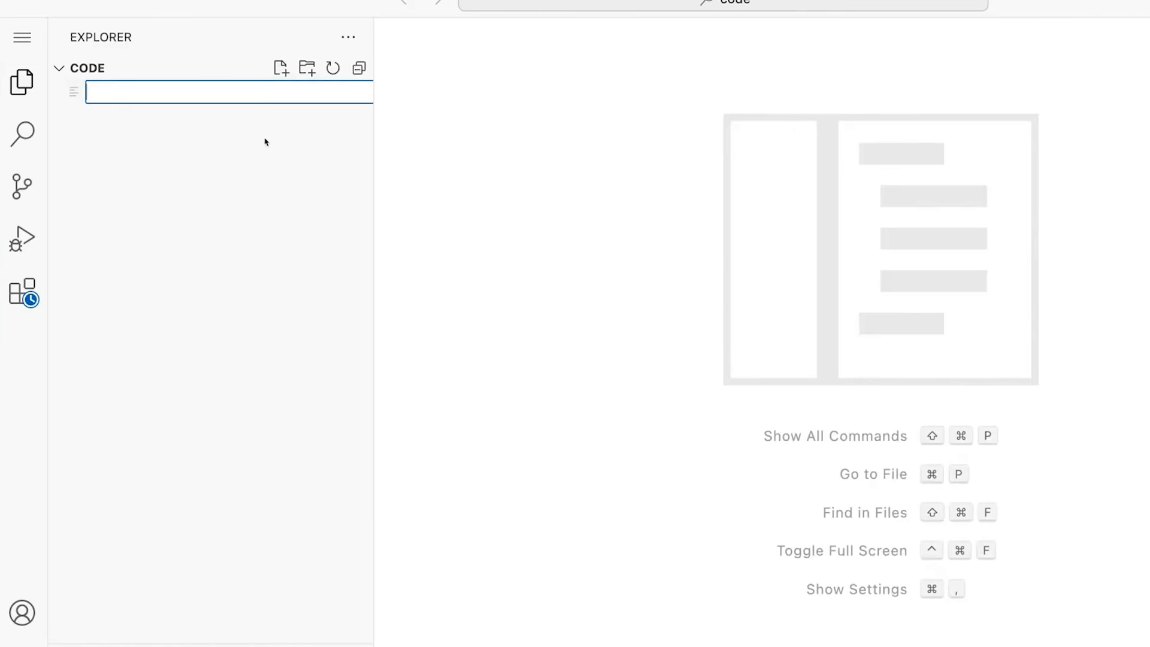
{"action": "type", "text": "credenta"}
{"action": "key", "text": "BackSpace"}
{"action": "type", "text": "ialst"}
{"action": "type", "text": ".ts"}
{"action": "key", "text": "Return"}
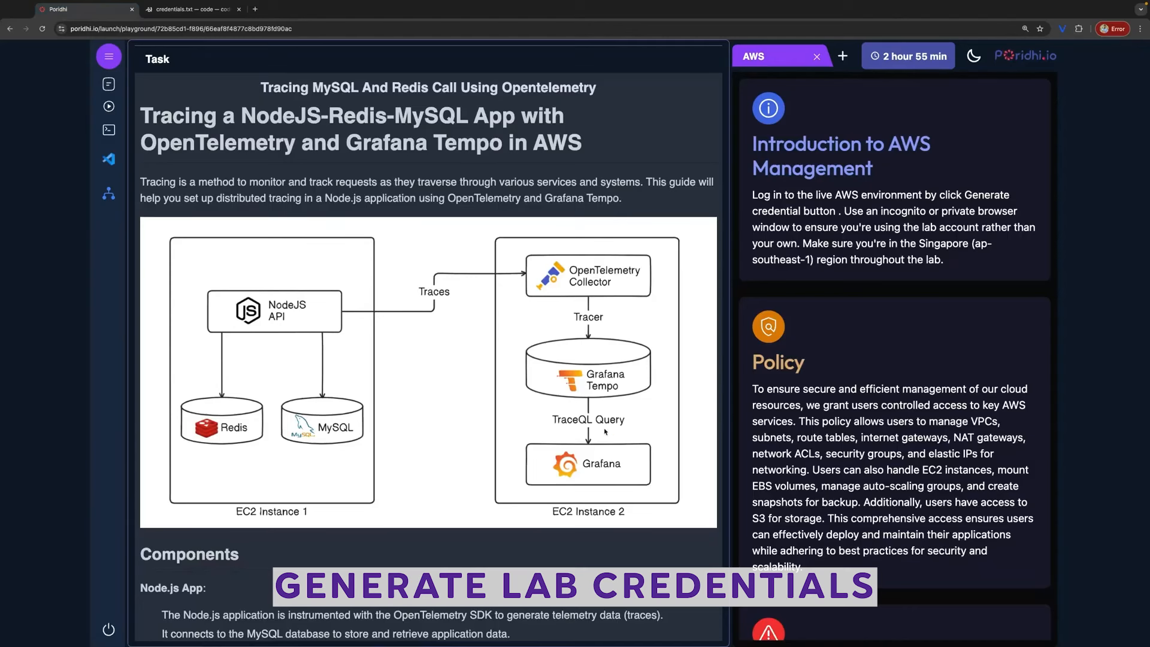
Step: Generate the AWS lab credentials on the Poridhi lab page and bring the Credentials section into view
{"action": "scroll", "coordinate": [779, 480], "scroll_direction": "down", "scroll_amount": 3}
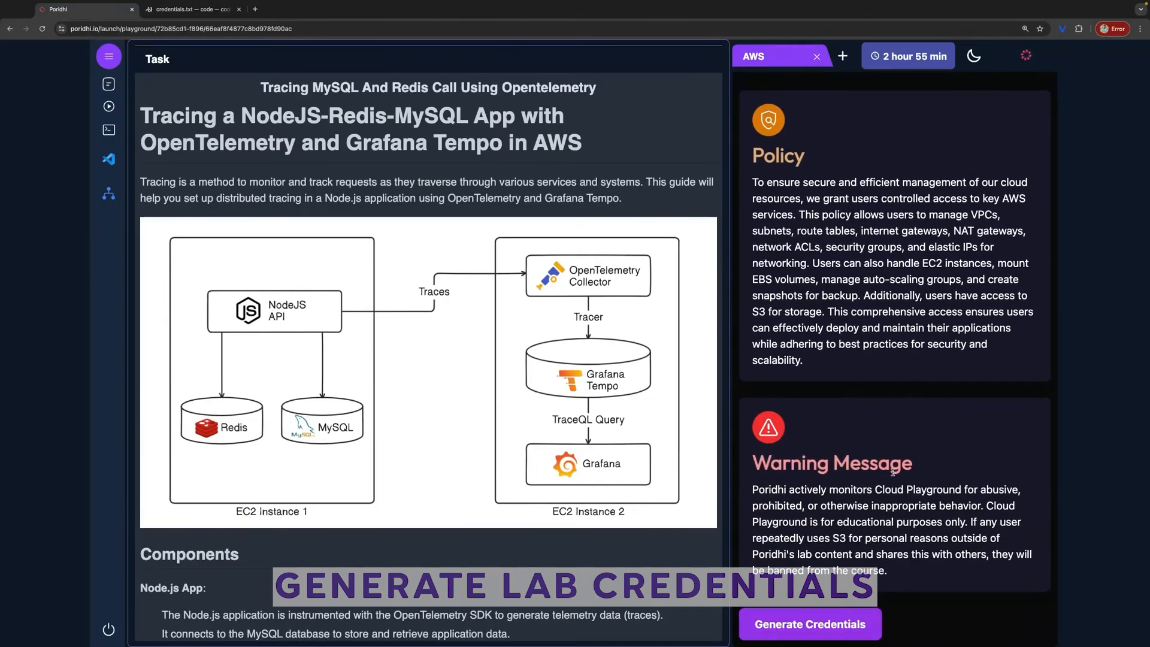
{"action": "left_click", "coordinate": [824, 629]}
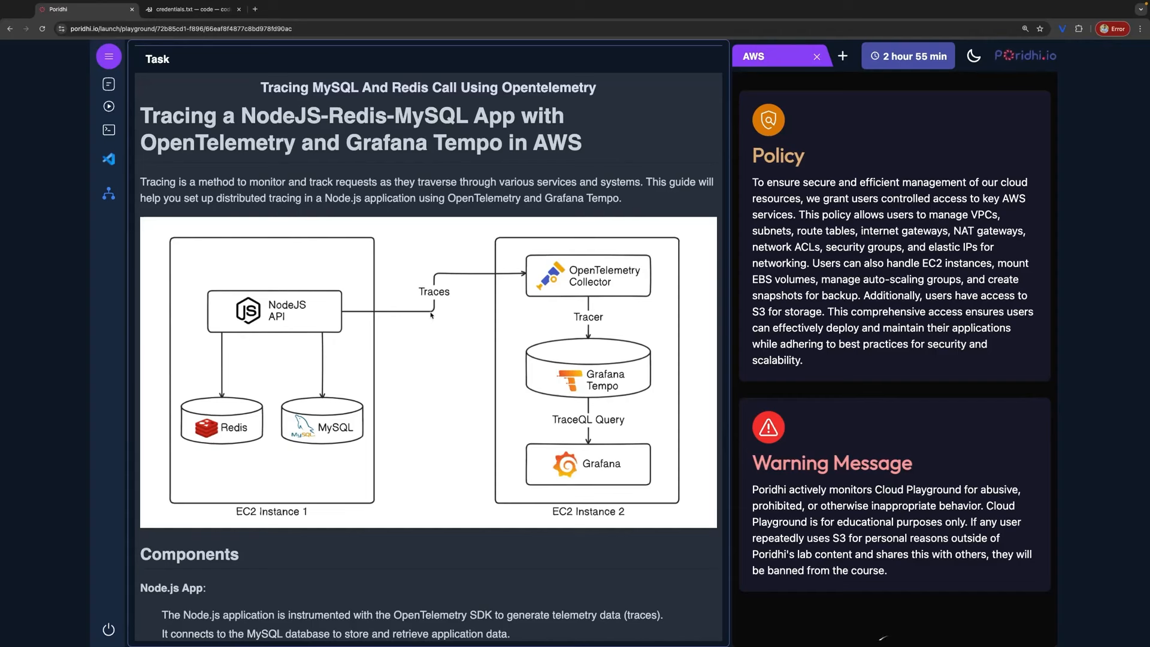
{"action": "scroll", "coordinate": [885, 457], "scroll_direction": "down", "scroll_amount": 1}
{"action": "scroll", "coordinate": [885, 458], "scroll_direction": "down", "scroll_amount": 1}
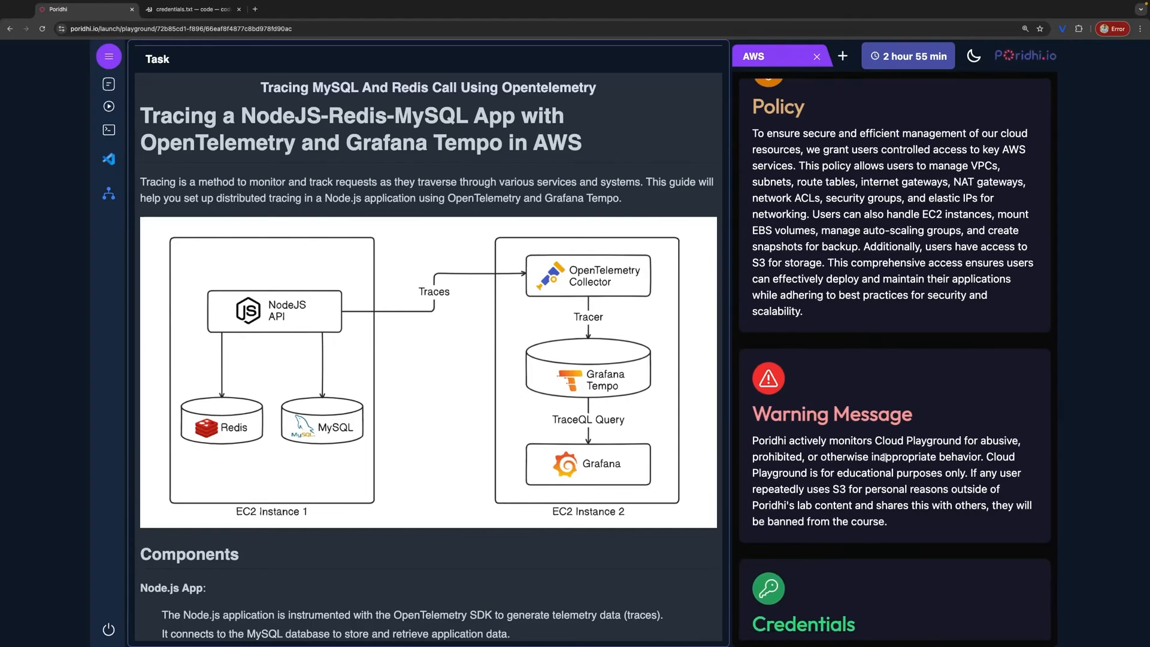
{"action": "scroll", "coordinate": [885, 458], "scroll_direction": "down", "scroll_amount": 3}
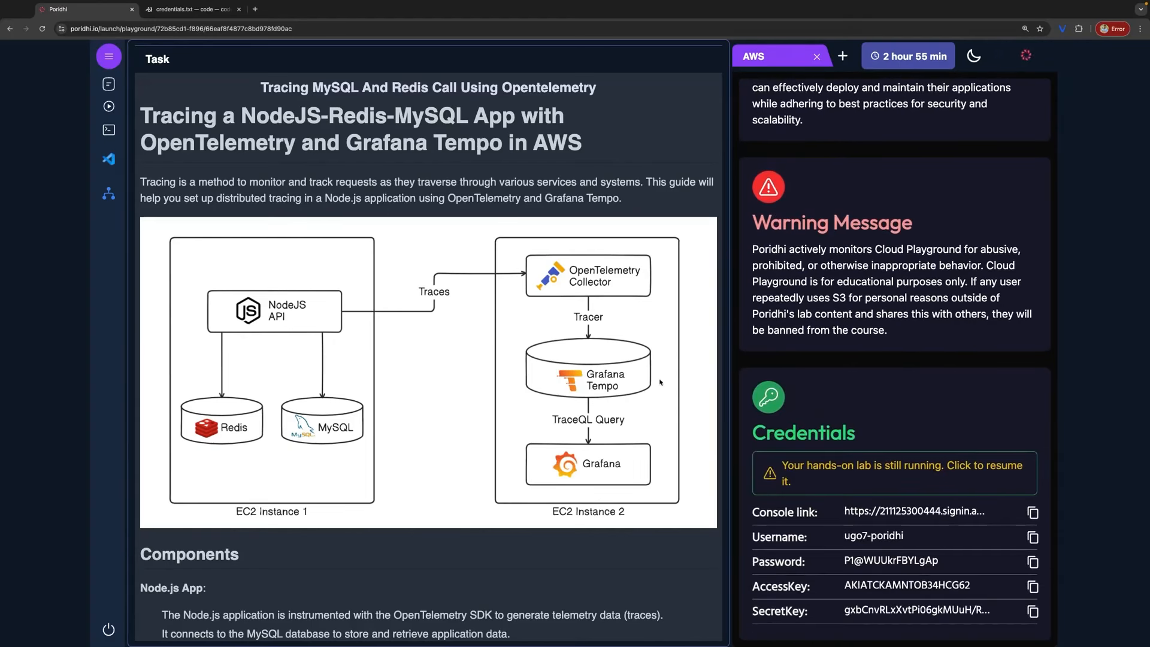
Step: Switch to code-server and record the lab's AWS console link in credentials.txt with the label "console:"
{"action": "left_click", "coordinate": [191, 9]}
{"action": "type", "text": "co"}
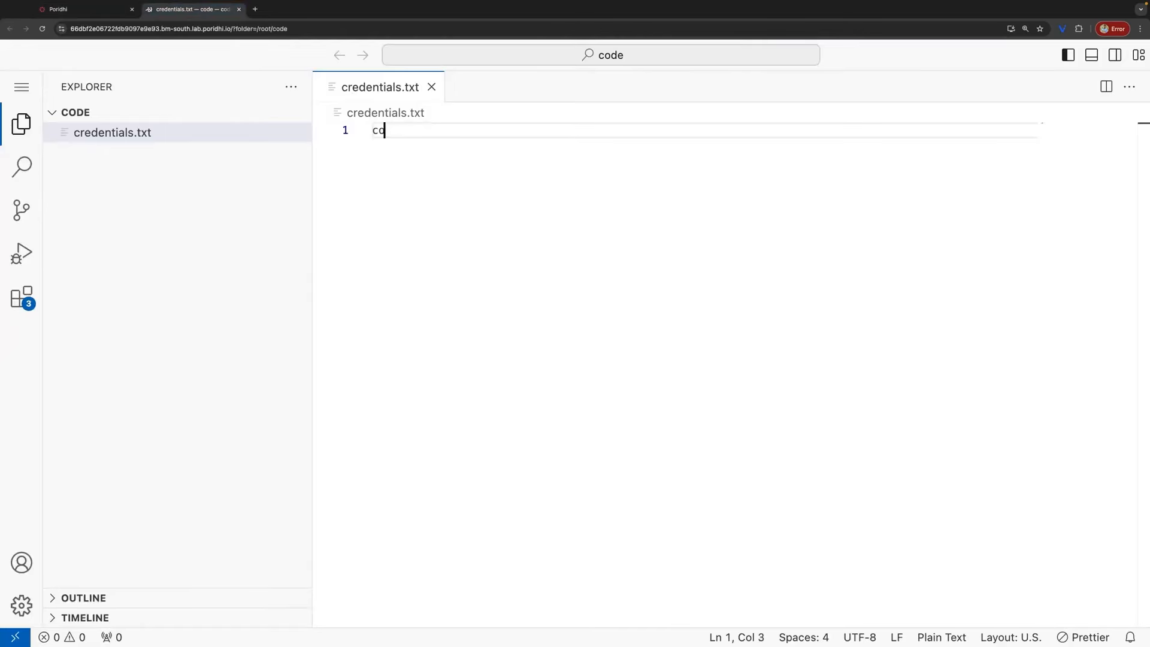
{"action": "type", "text": "nsole:"}
{"action": "type", "text": "https://211125300444.signin.aws.amazon.com/console"}
{"action": "key", "text": "Return"}
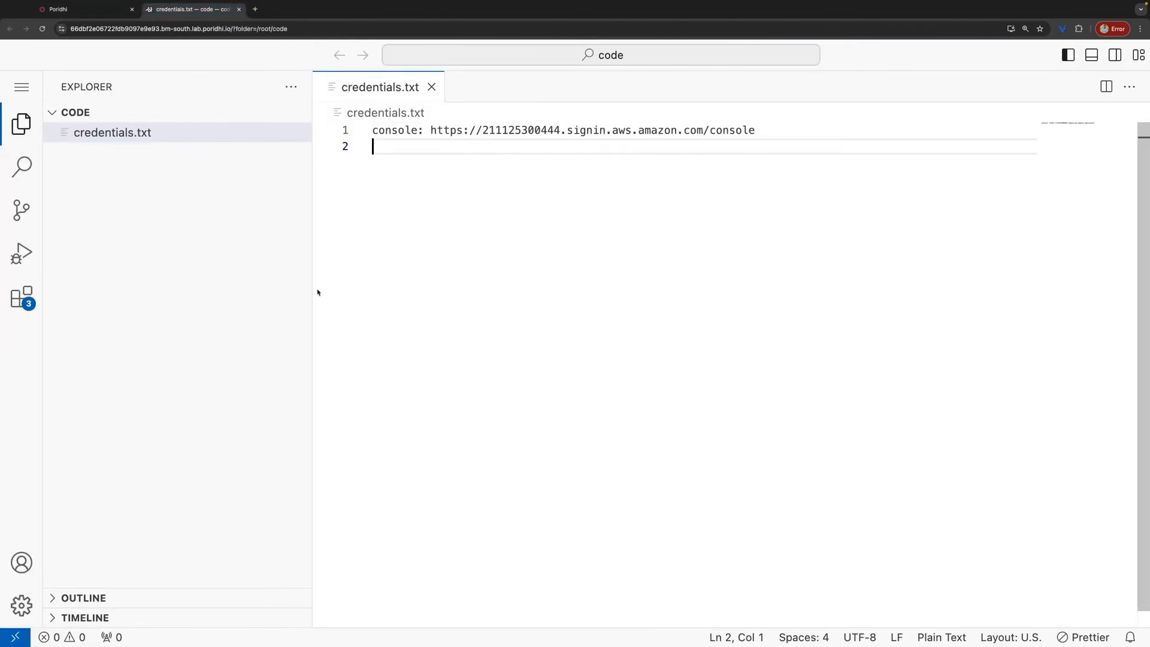
Step: Copy the lab username from the Poridhi page into a new credentials.txt line labelled "username:"
{"action": "left_click", "coordinate": [111, 16]}
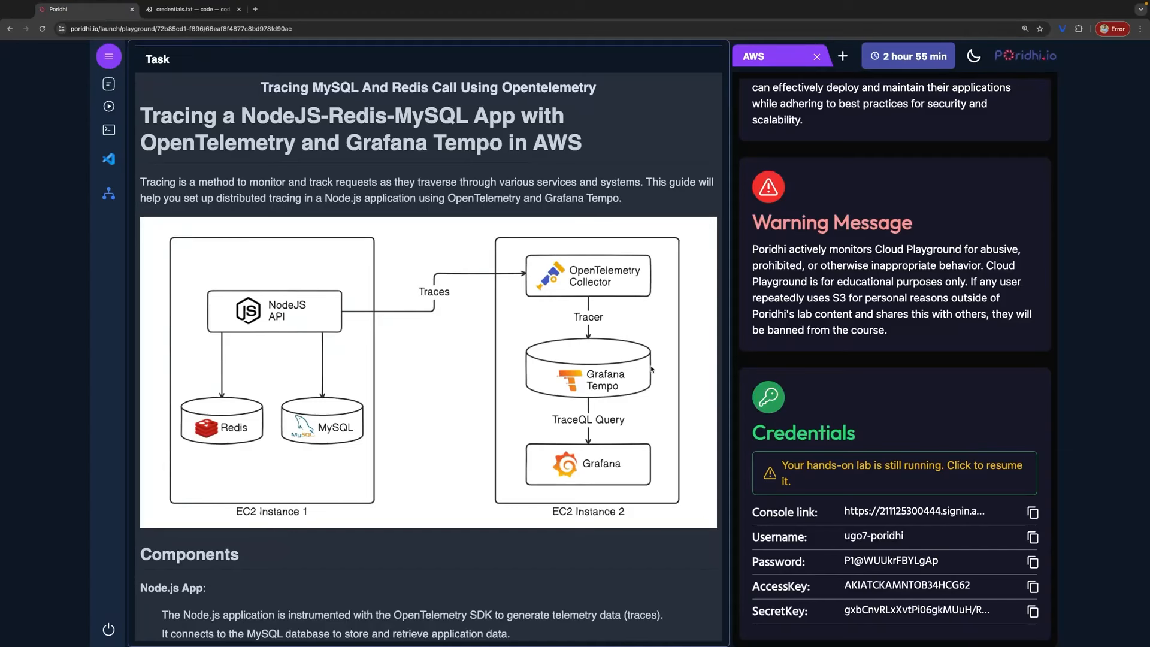
{"action": "left_click", "coordinate": [189, 9]}
{"action": "type", "text": "u"}
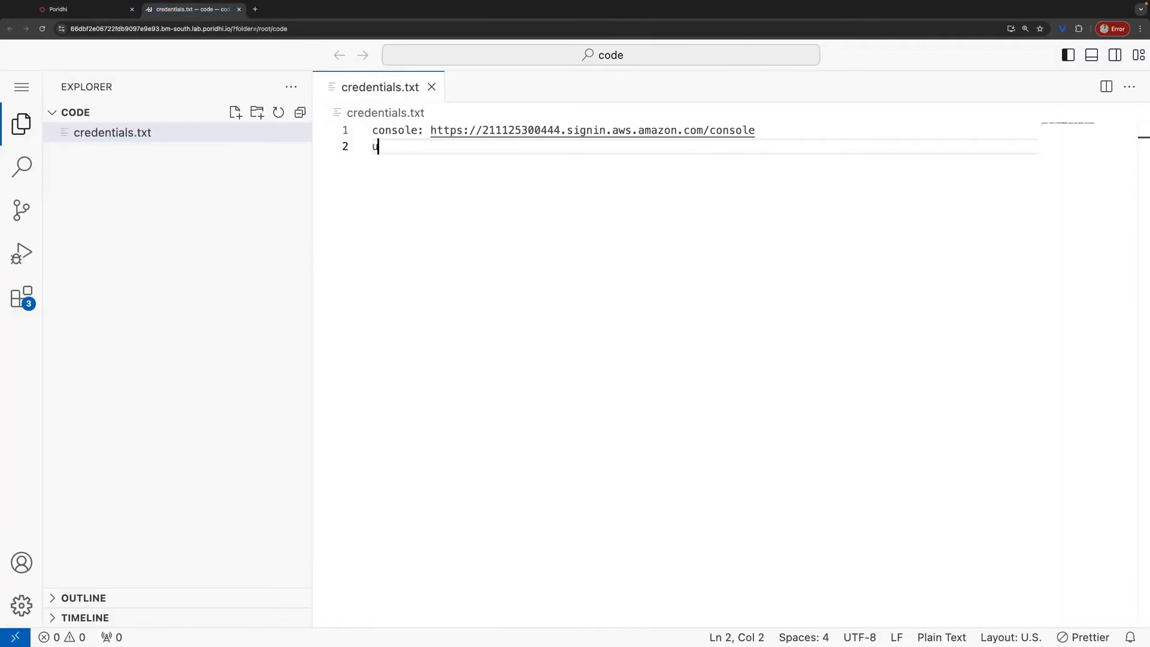
{"action": "type", "text": "sername: ugo7-poridhi"}
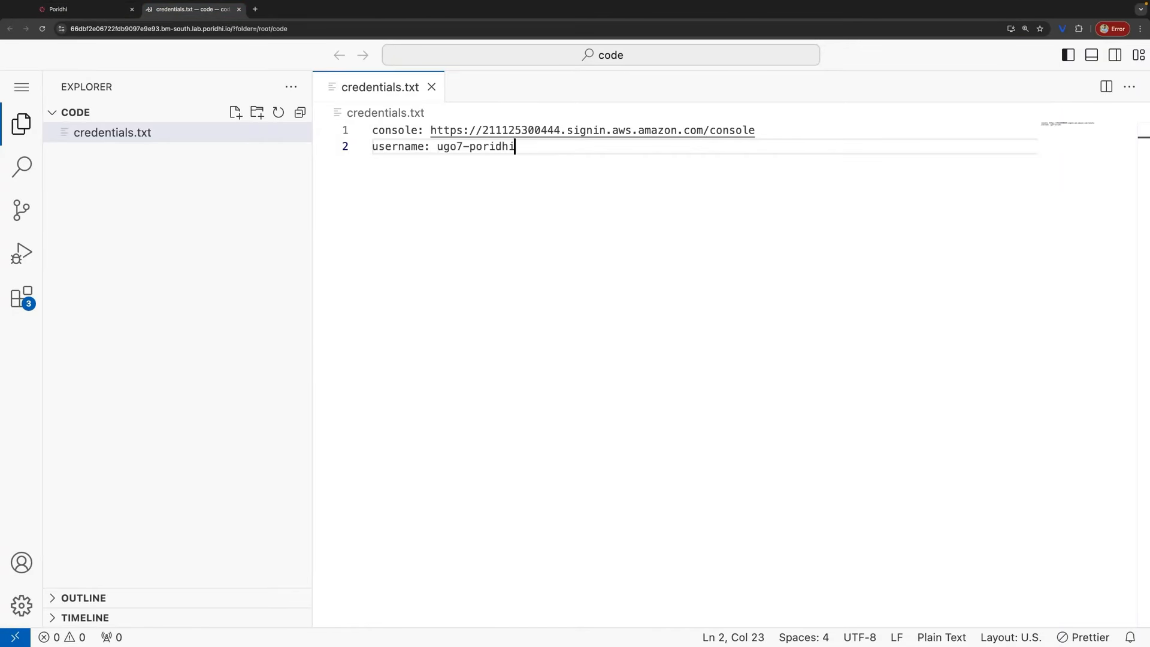
{"action": "key", "text": "super+space"}
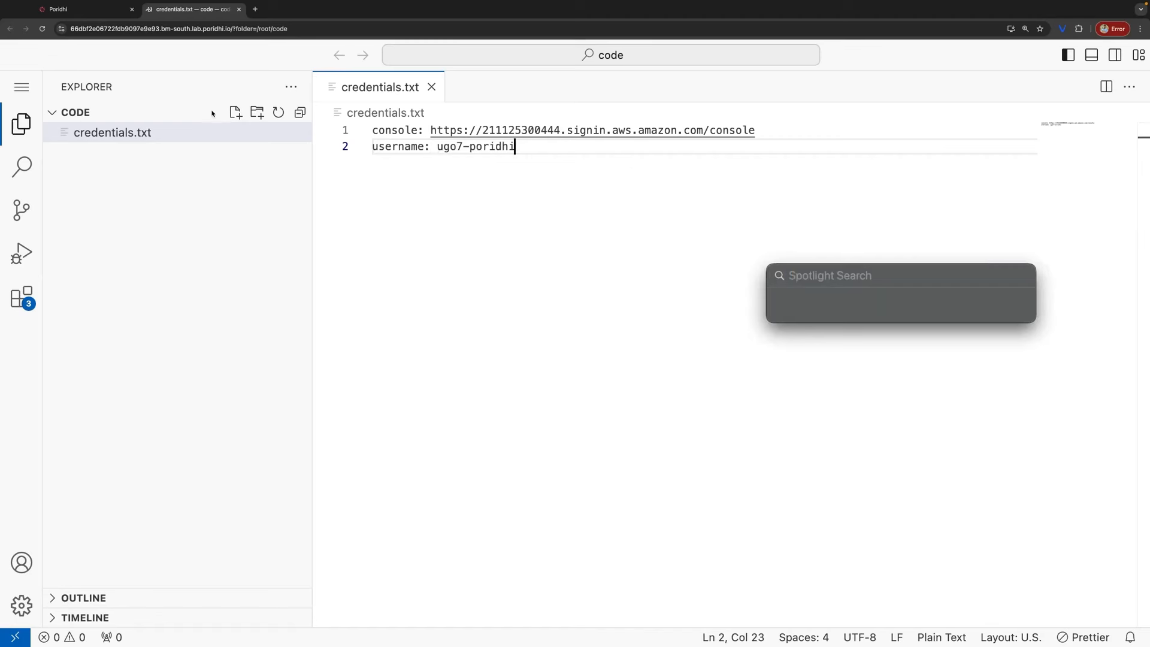
{"action": "key", "text": "Escape"}
{"action": "key", "text": "Return"}
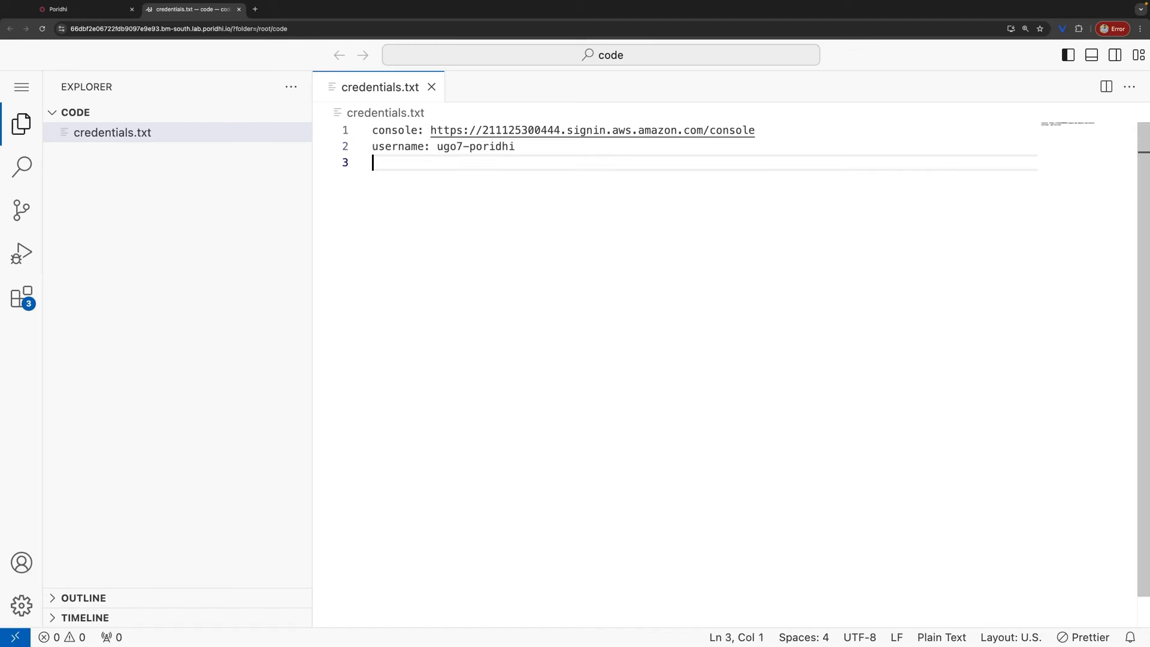
Step: Copy the lab account password from the Poridhi page into the third line of credentials.txt and label it "pass:"
{"action": "left_click", "coordinate": [94, 17]}
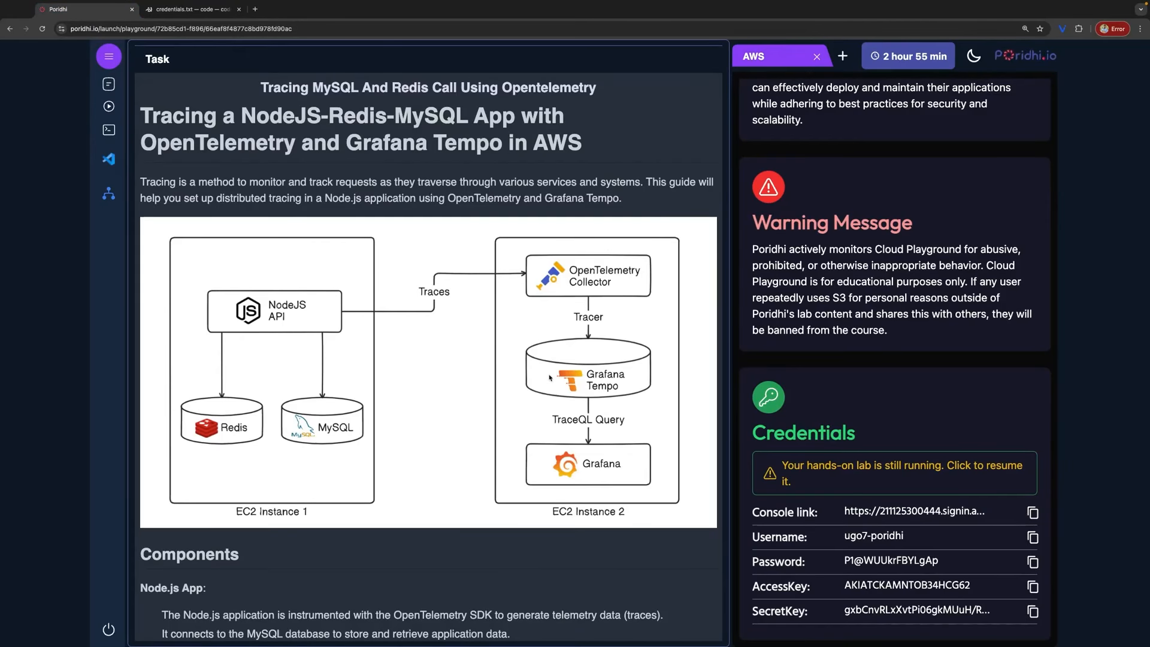
{"action": "left_click", "coordinate": [190, 9]}
{"action": "key", "text": "super+v"}
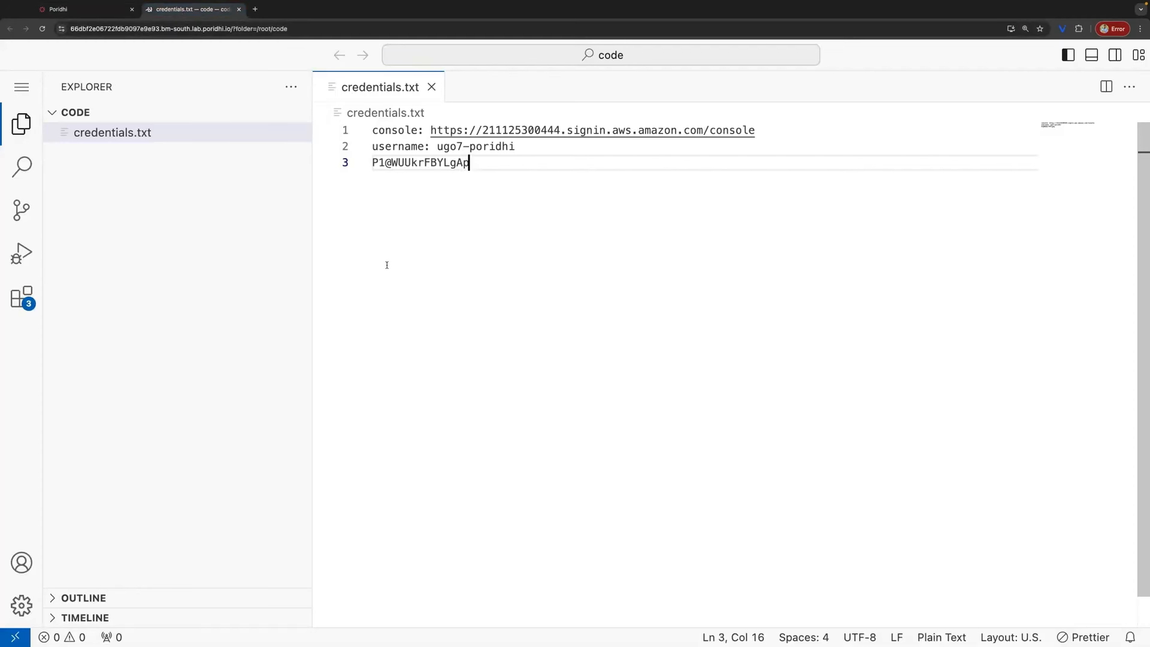
{"action": "key", "text": "super+Left"}
{"action": "type", "text": "pass:"}
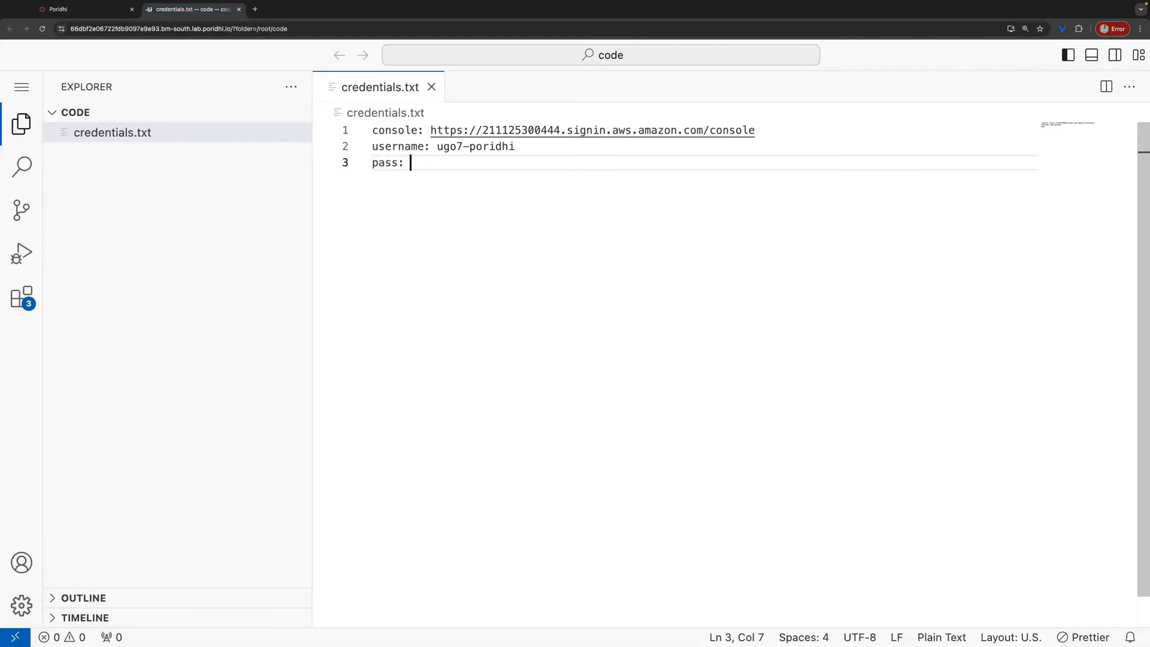
{"action": "key", "text": "super+Right"}
{"action": "key", "text": "super+space"}
{"action": "key", "text": "Escape"}
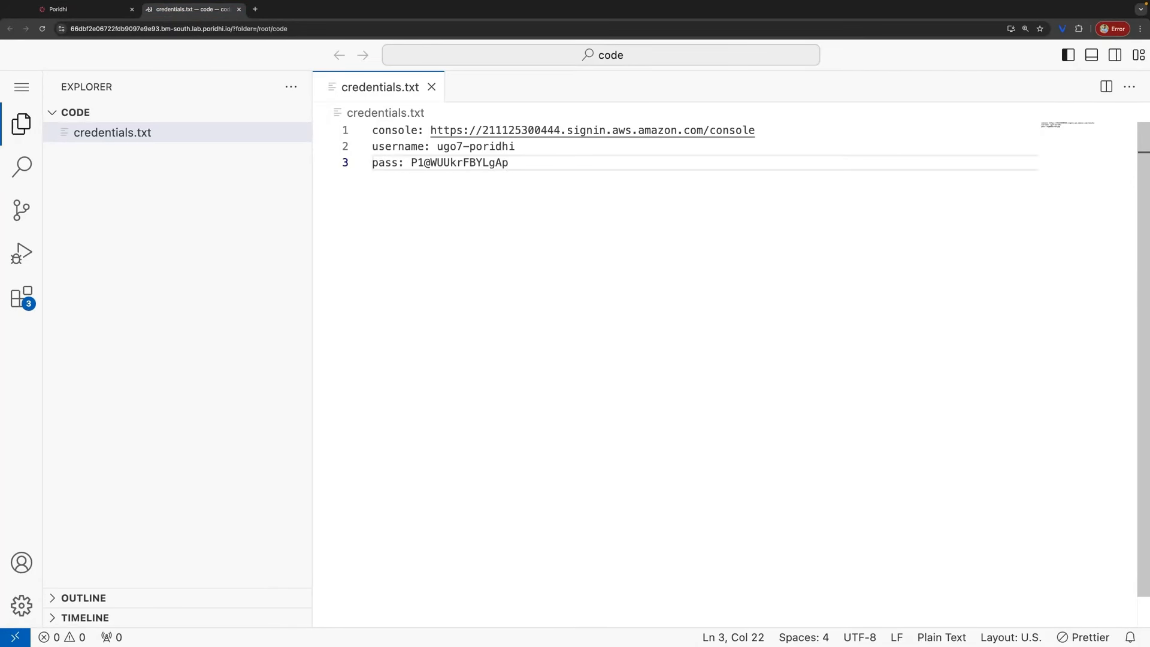
{"action": "key", "text": "Return"}
Step: Copy the AWS access key from the Poridhi page into the fourth line of credentials.txt, labelled "accessKey:"
{"action": "left_click", "coordinate": [96, 7]}
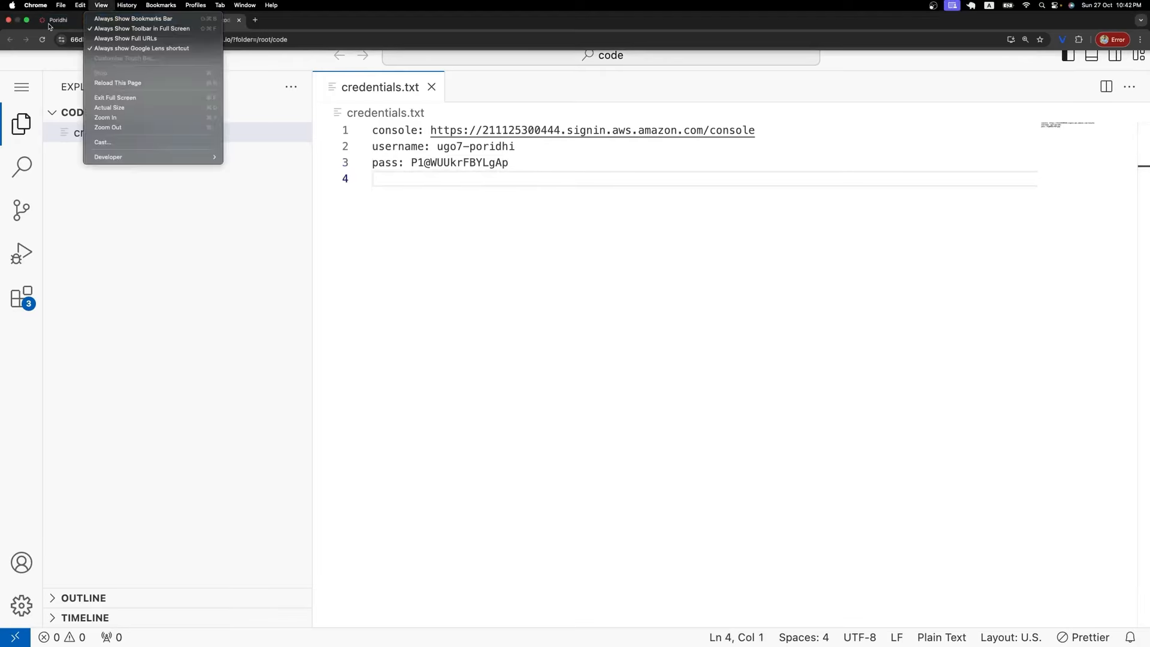
{"action": "left_click", "coordinate": [48, 25]}
{"action": "left_click", "coordinate": [76, 23]}
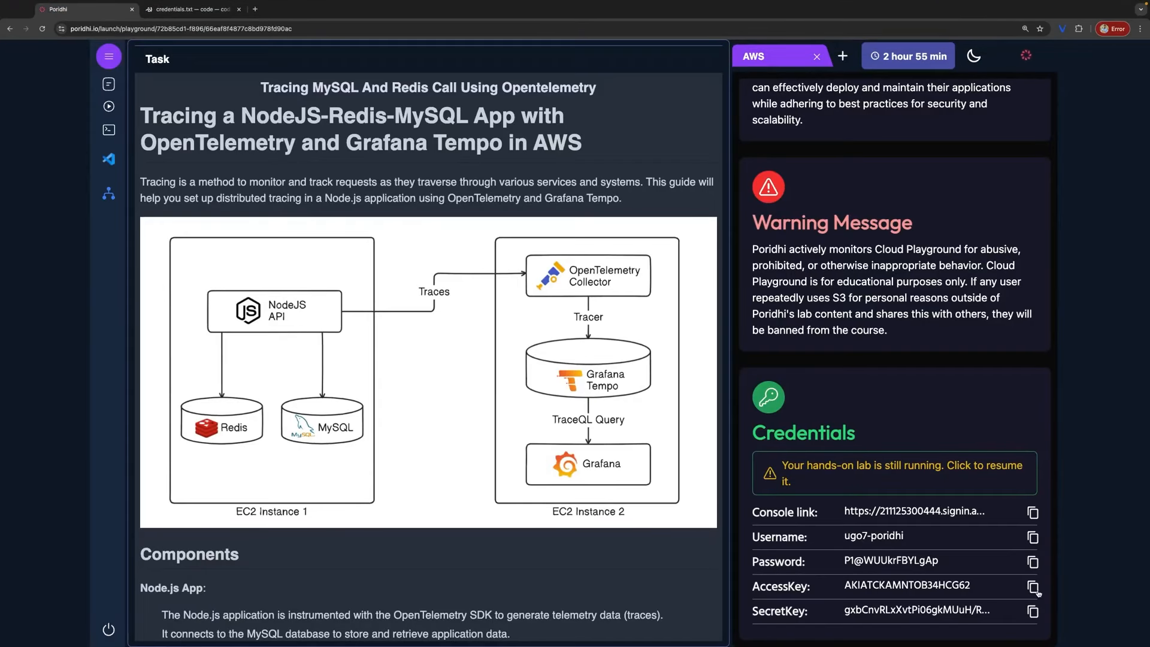
{"action": "left_click", "coordinate": [186, 22]}
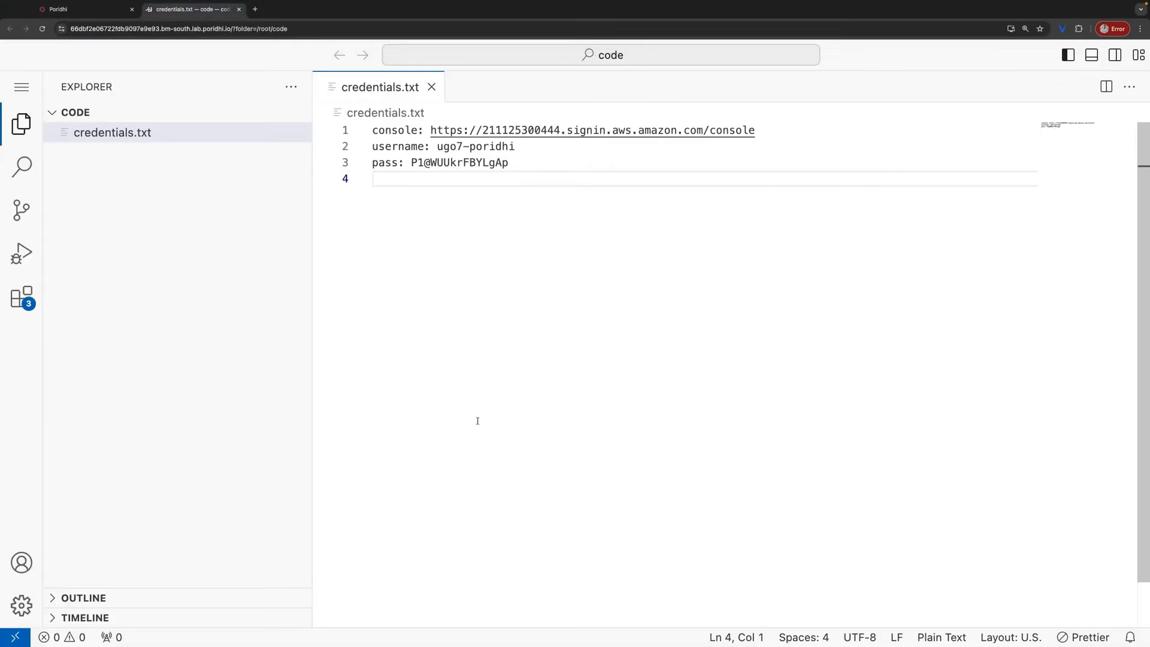
{"action": "type", "text": "accessKey"}
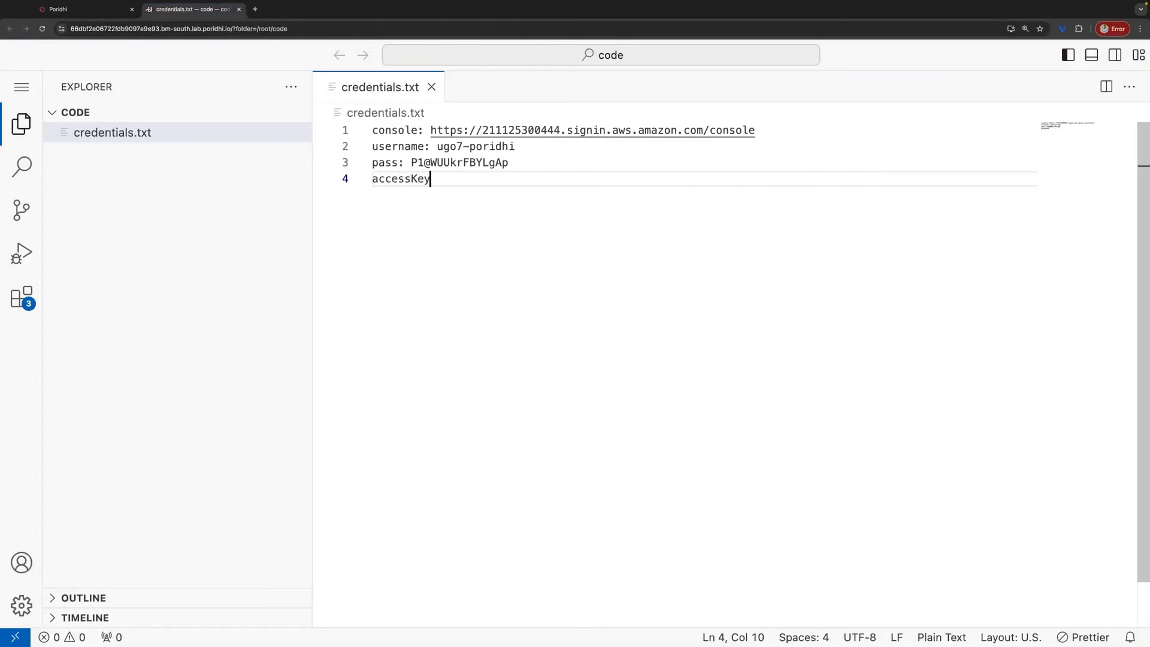
{"action": "type", "text": ":"}
{"action": "key", "text": "super+v"}
{"action": "key", "text": "super+space"}
{"action": "left_click", "coordinate": [453, 378]}
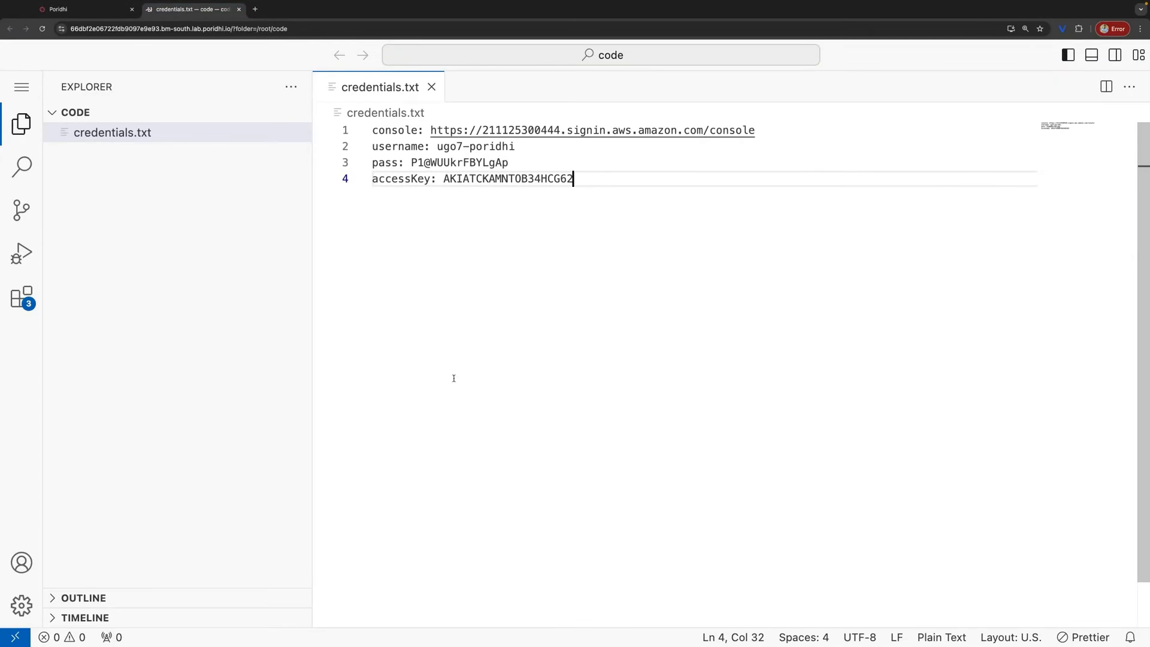
Step: Add a fifth line to credentials.txt with the label "secretKey:"
{"action": "key", "text": "Return"}
{"action": "type", "text": "secretKey"}
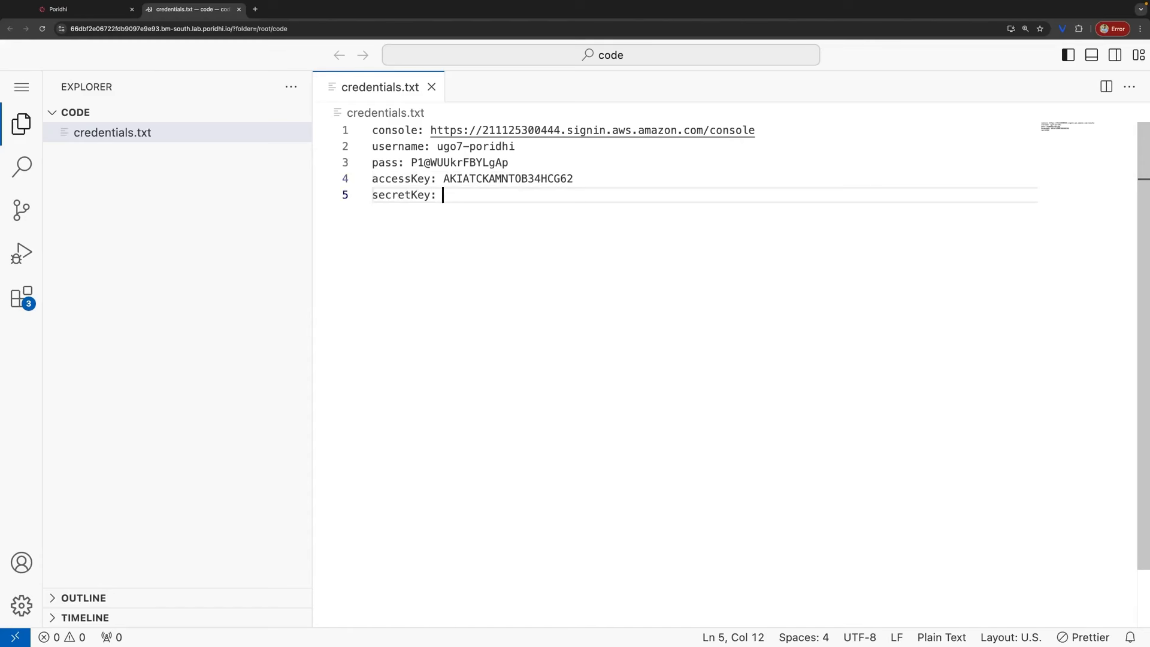
{"action": "type", "text": ":"}
{"action": "key", "text": "super+v"}
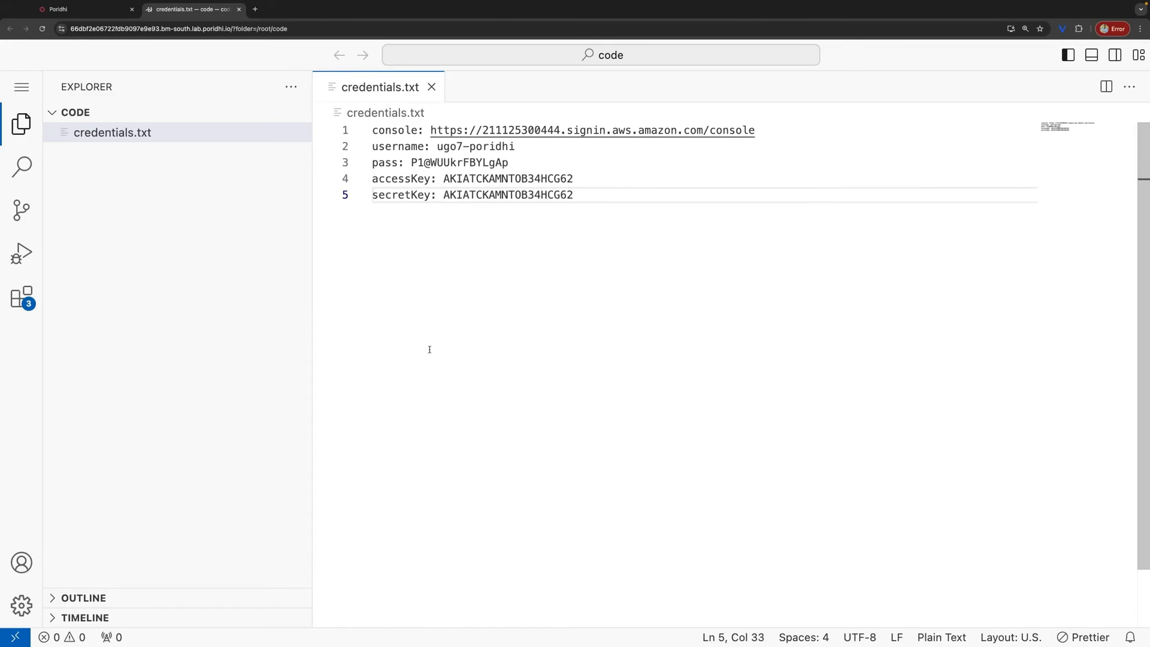
{"action": "key", "text": "super+z"}
{"action": "key", "text": "super+z"}
Step: Copy the AWS secret key from the Poridhi page and paste it after the secretKey label in credentials.txt
{"action": "left_click", "coordinate": [93, 10]}
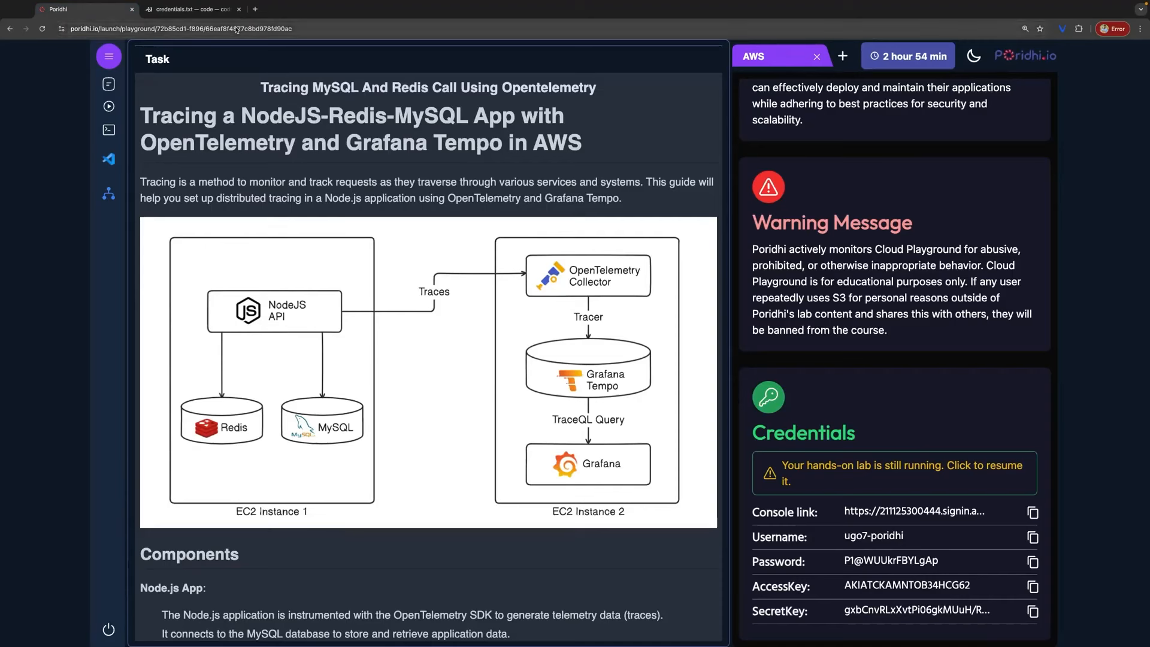
{"action": "left_click", "coordinate": [181, 20]}
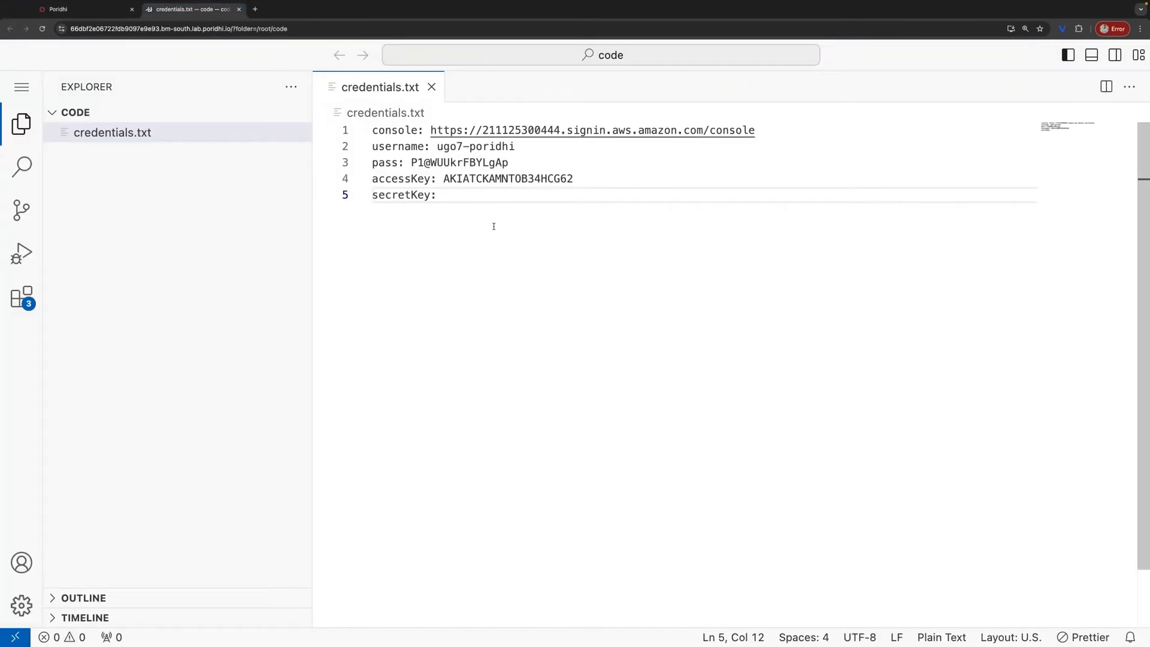
{"action": "key", "text": "super+v"}
{"action": "key", "text": "Return"}
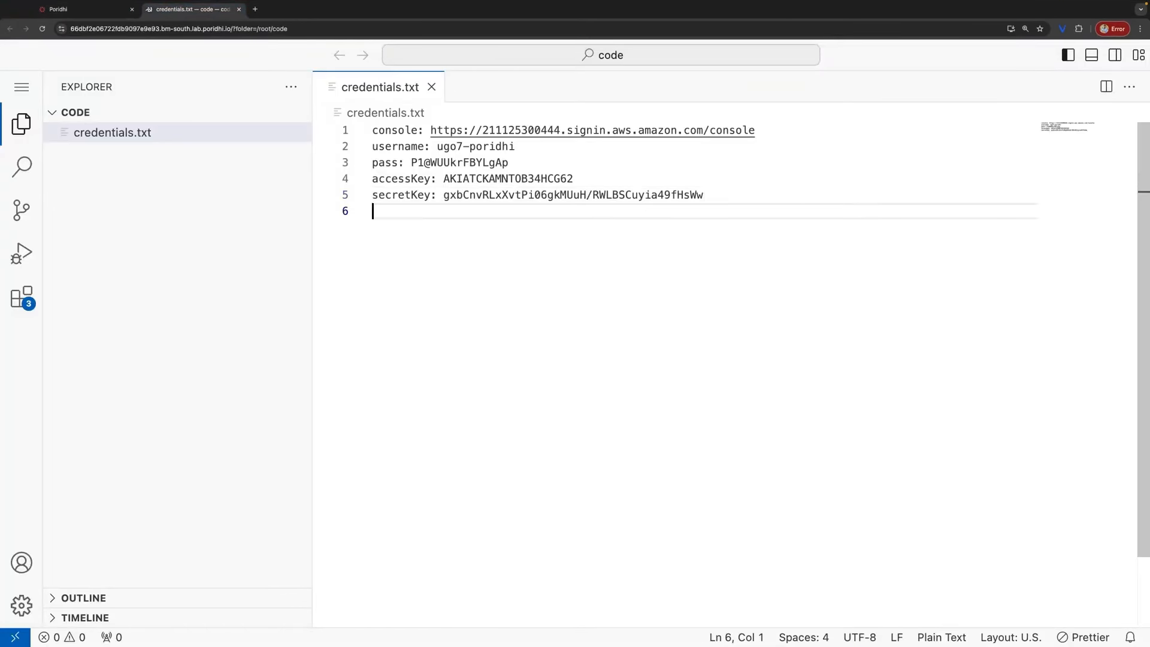
Step: Open the AWS IAM sign-in page from the console link saved in credentials.txt
{"action": "left_click", "coordinate": [495, 130], "text": "super"}
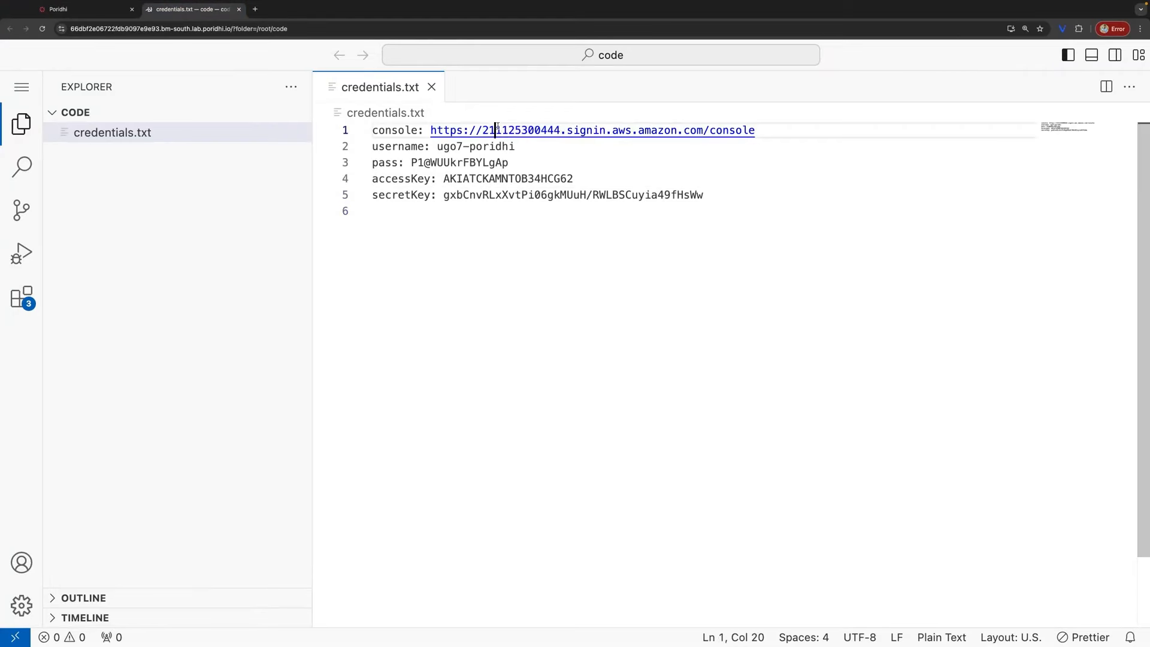
{"action": "left_click", "coordinate": [190, 8]}
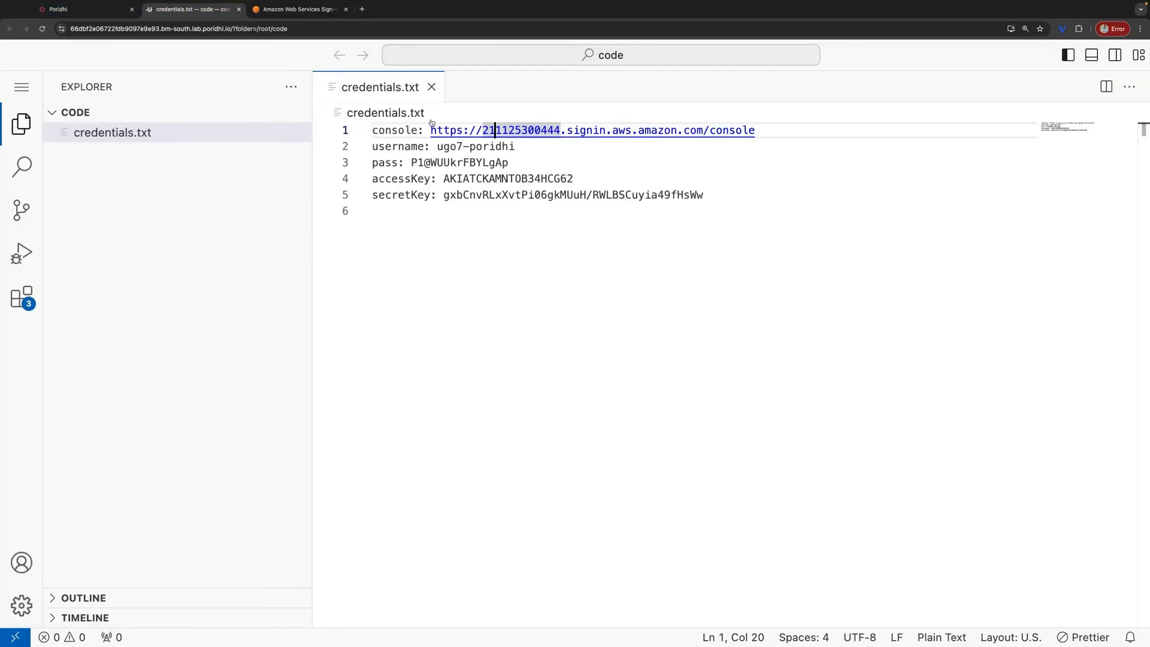
{"action": "left_click", "coordinate": [297, 9]}
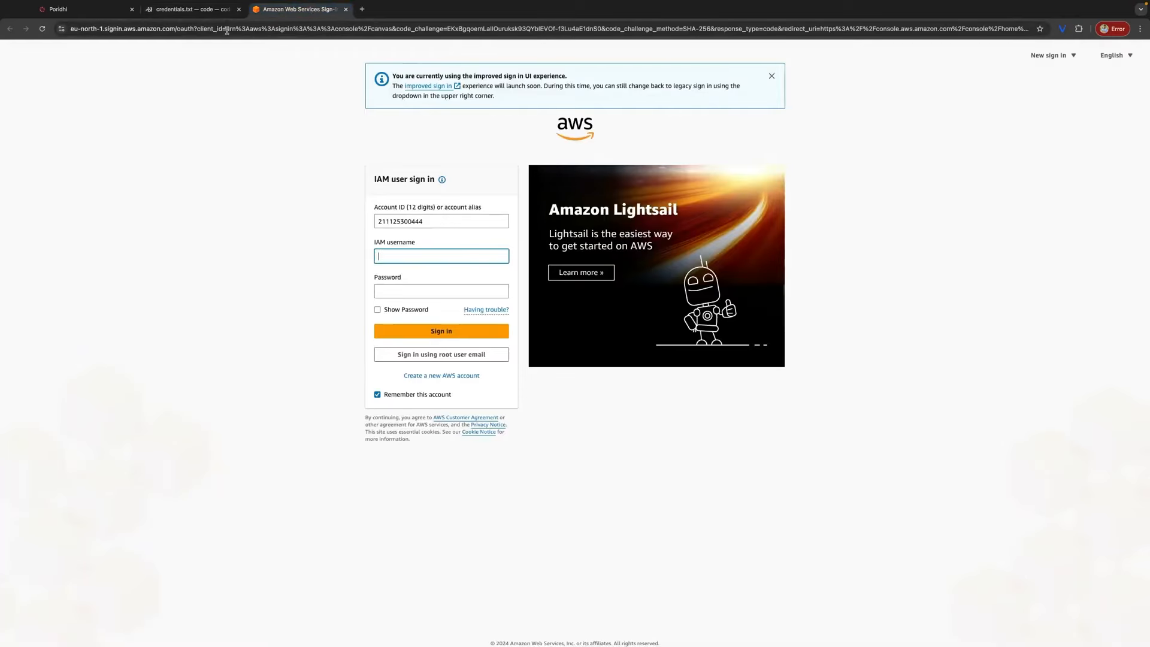
Step: Copy the username from credentials.txt and enter it as the IAM username on the AWS sign-in page
{"action": "left_click", "coordinate": [180, 9]}
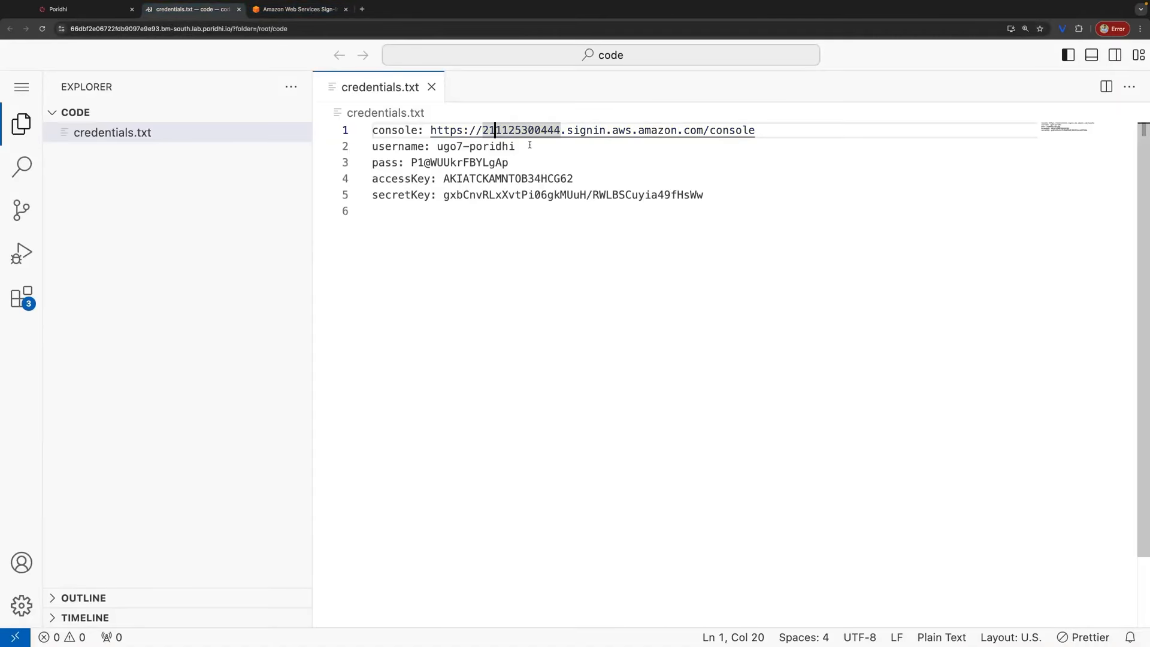
{"action": "left_click", "coordinate": [513, 146]}
{"action": "left_click_drag", "start_coordinate": [512, 145], "coordinate": [437, 145]}
{"action": "key", "text": "ctrl+c"}
{"action": "left_click", "coordinate": [297, 9]}
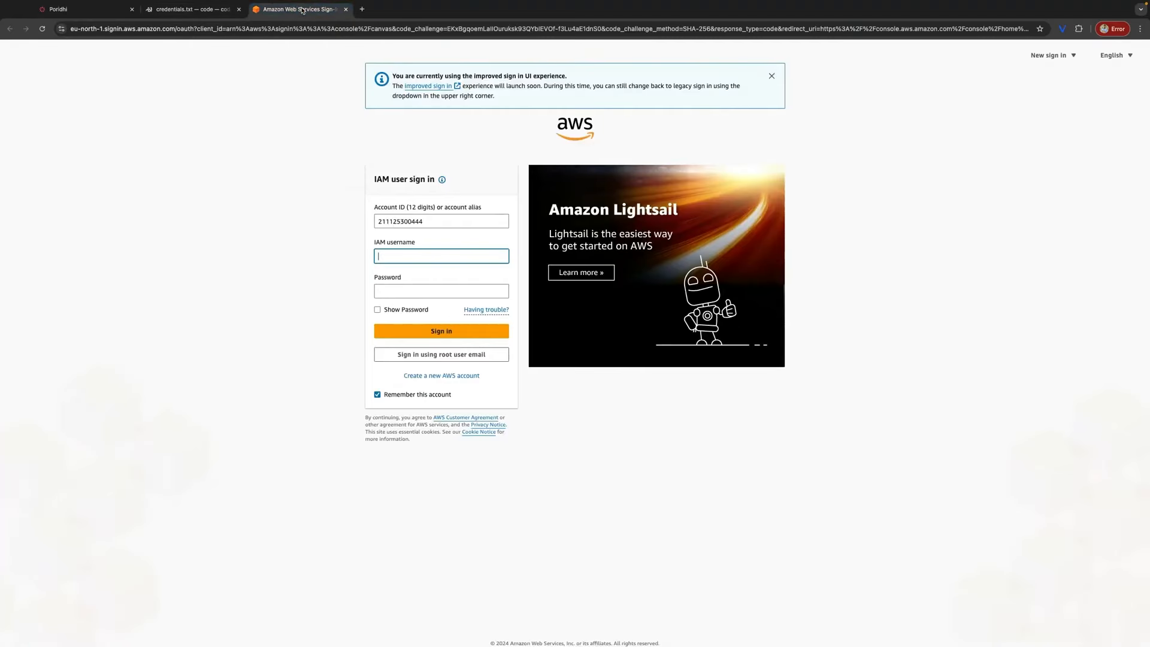
{"action": "key", "text": "ctrl+v"}
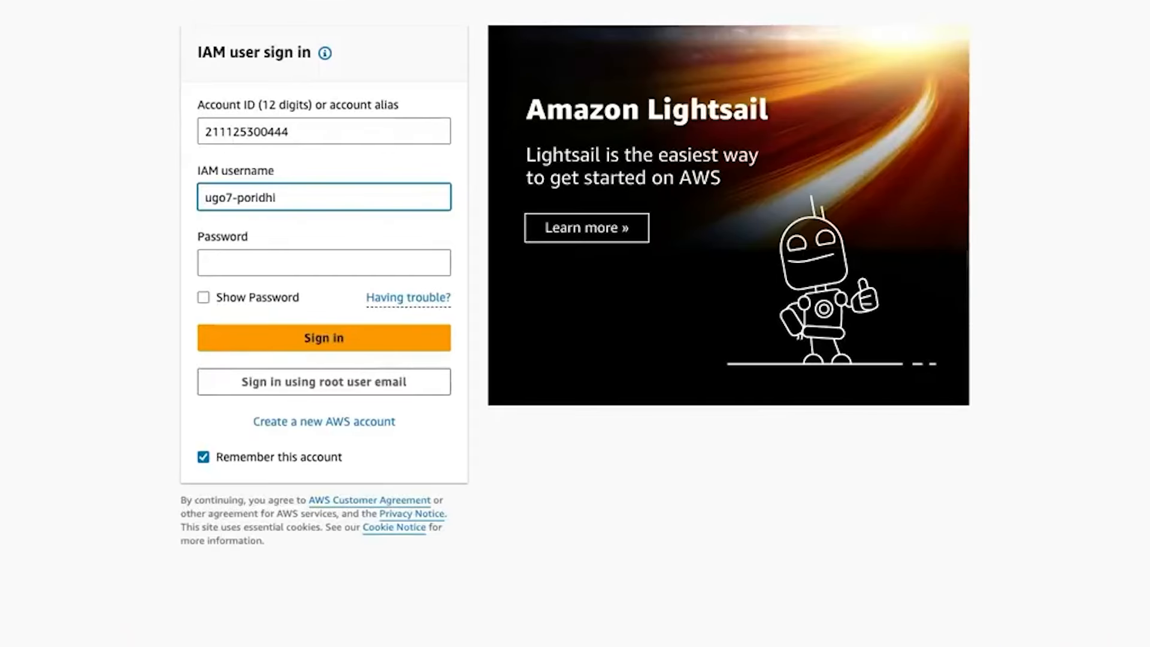
Step: Copy the account password from credentials.txt into the AWS password field and sign in to the console
{"action": "left_click", "coordinate": [204, 10]}
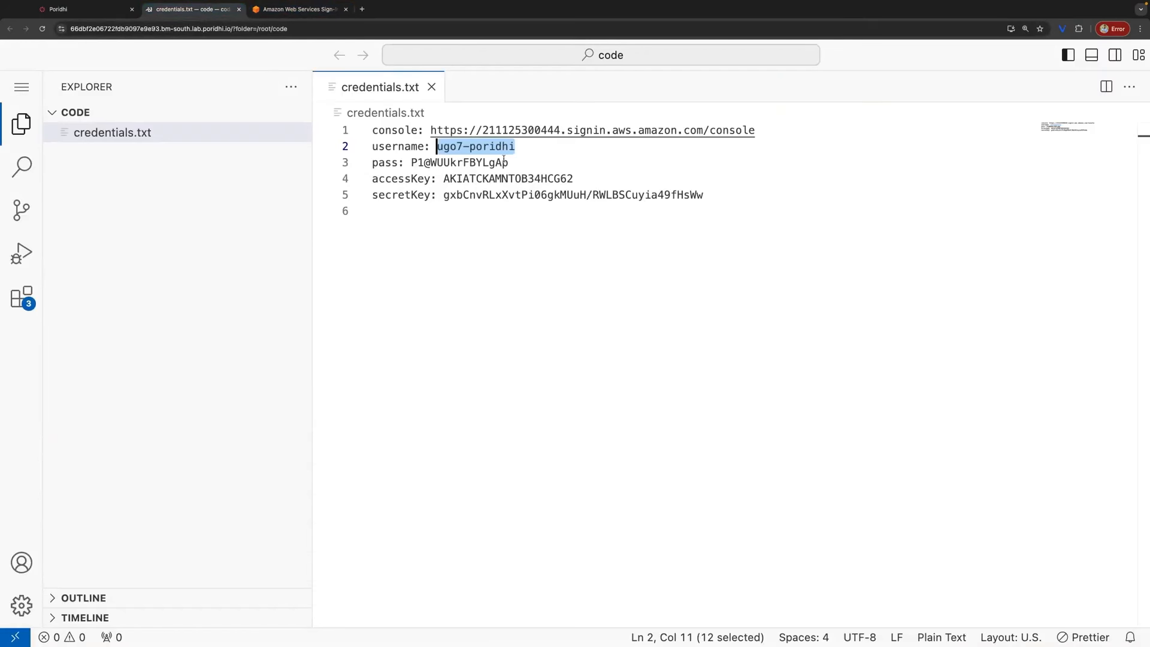
{"action": "left_click_drag", "start_coordinate": [511, 163], "coordinate": [412, 163]}
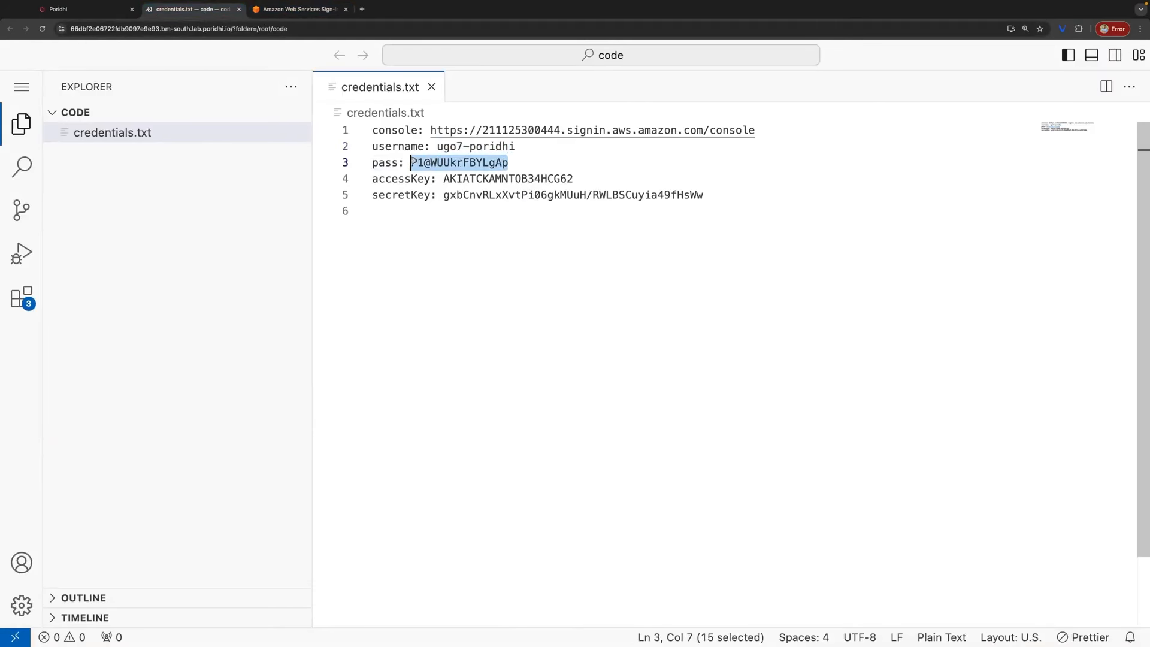
{"action": "key", "text": "ctrl+c"}
{"action": "left_click", "coordinate": [296, 9]}
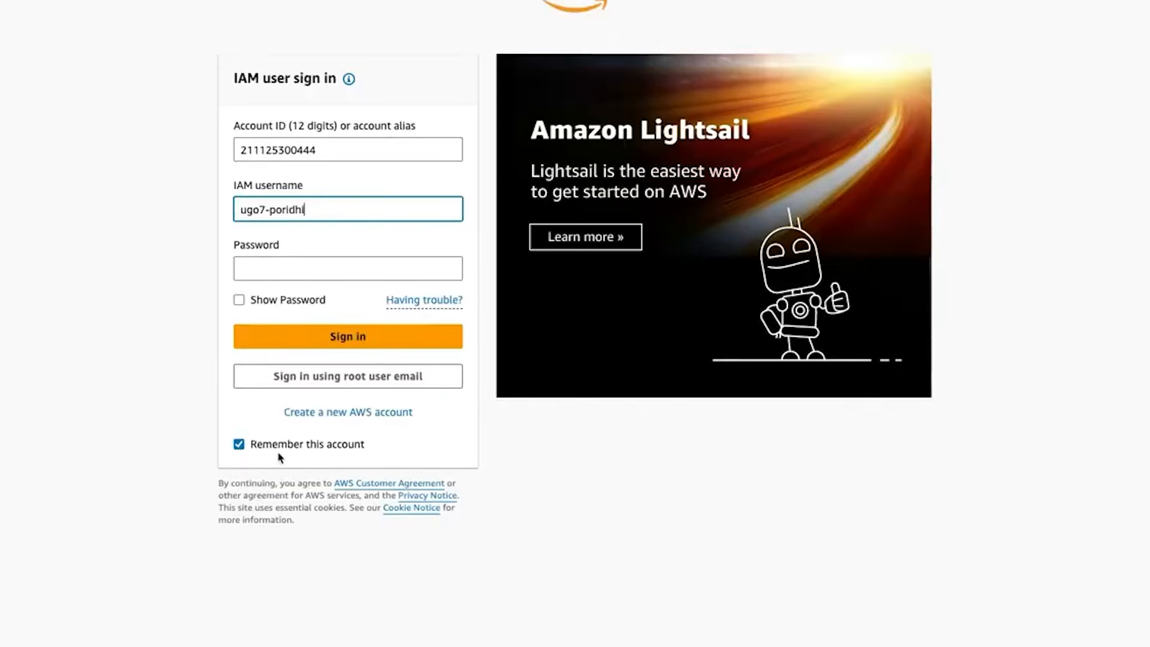
{"action": "left_click", "coordinate": [339, 267]}
{"action": "key", "text": "ctrl+v"}
{"action": "left_click", "coordinate": [329, 337]}
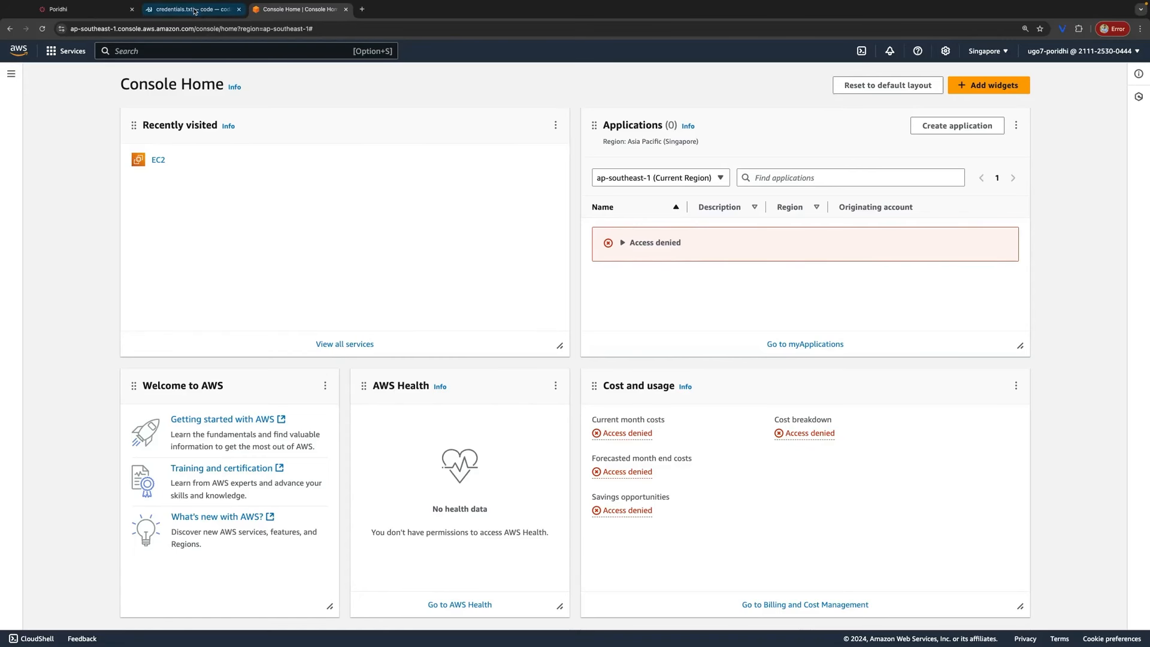
Step: Review the Poridhi lab task's components, their connections and the AWS infrastructure diagram for deployment with Pulumi and GitHub Actions
{"action": "left_click", "coordinate": [194, 10]}
{"action": "left_click", "coordinate": [295, 9]}
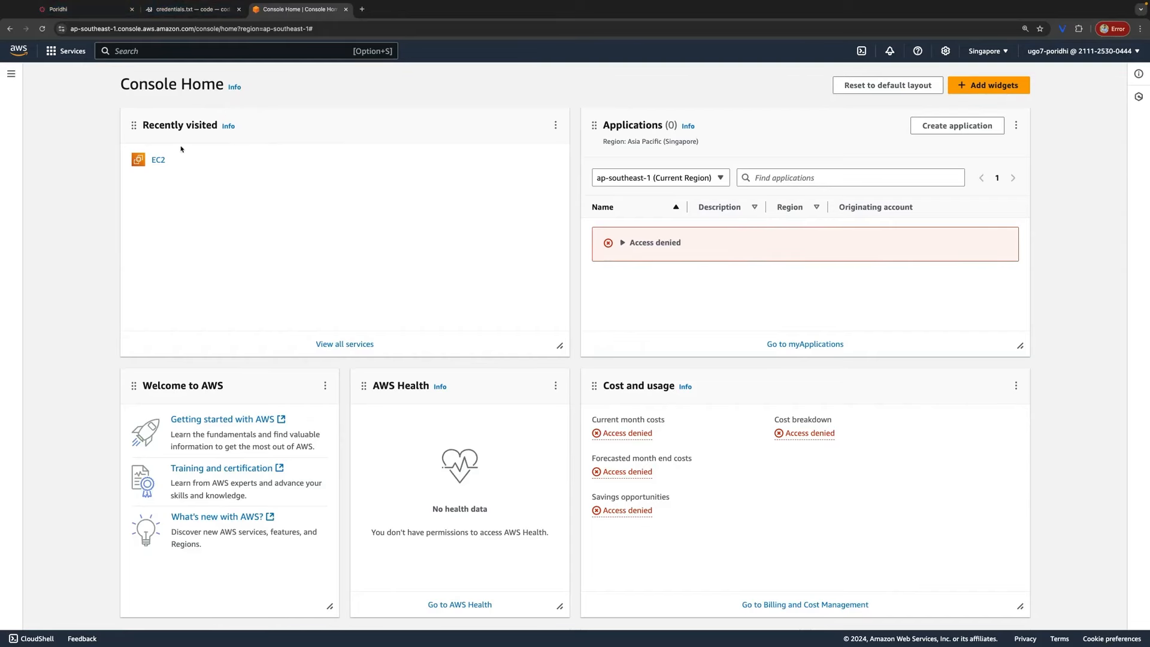
{"action": "left_click", "coordinate": [84, 9]}
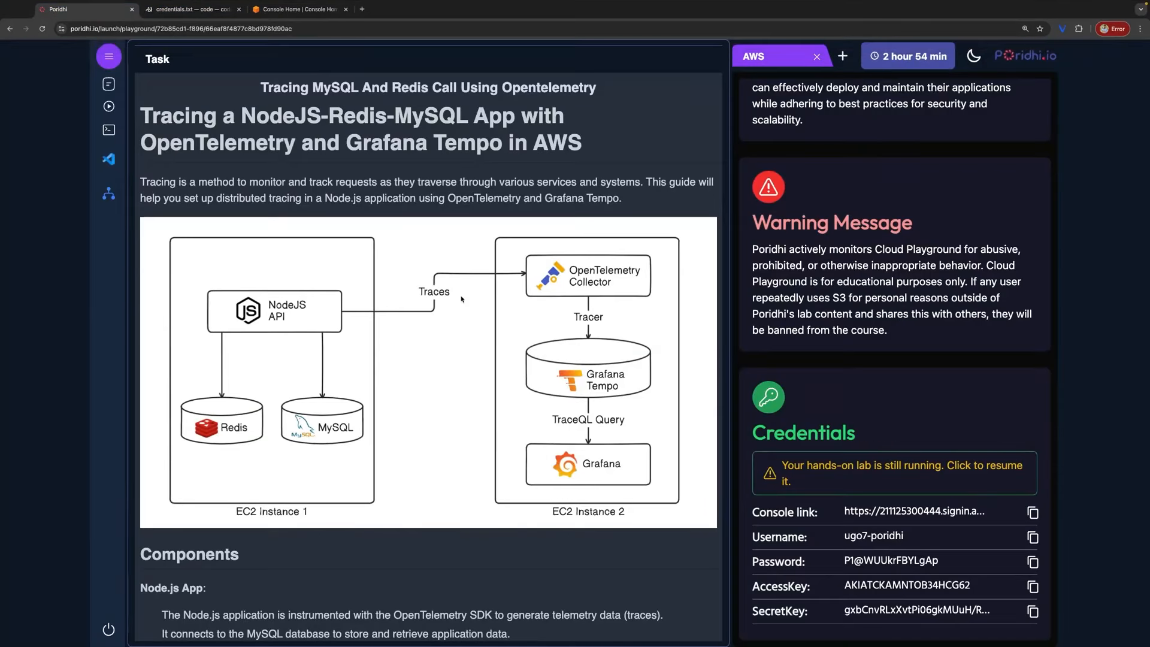
{"action": "scroll", "coordinate": [462, 299], "scroll_direction": "down", "scroll_amount": 7}
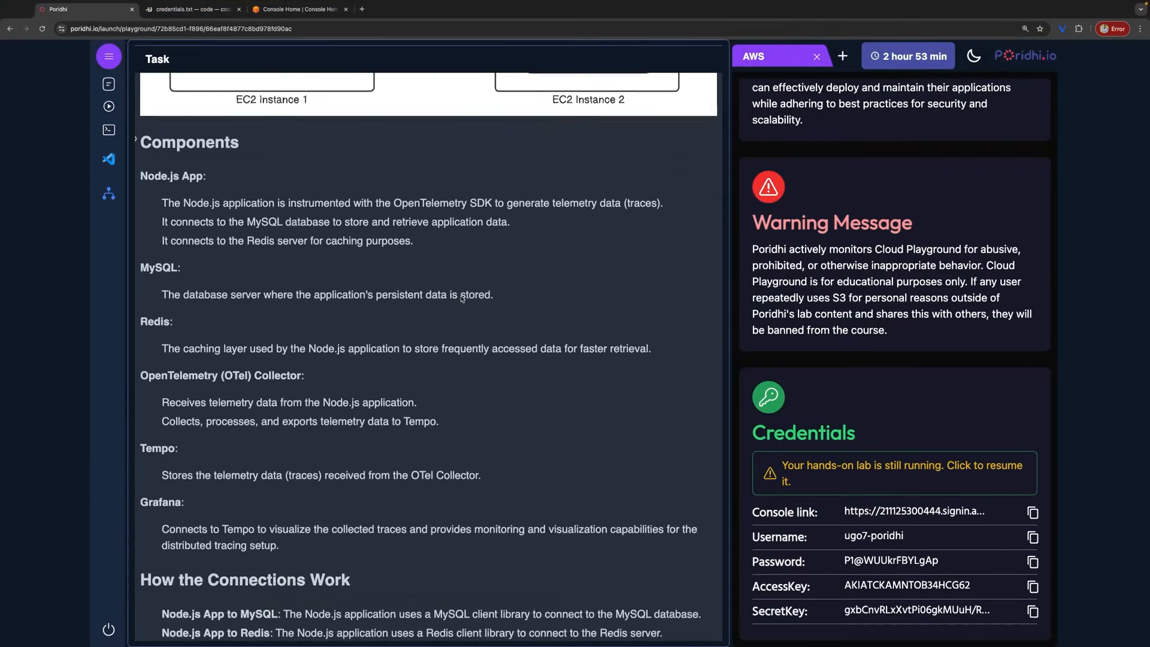
{"action": "scroll", "coordinate": [462, 299], "scroll_direction": "down", "scroll_amount": 4}
{"action": "scroll", "coordinate": [462, 298], "scroll_direction": "up", "scroll_amount": 4}
{"action": "scroll", "coordinate": [462, 302], "scroll_direction": "down", "scroll_amount": 7}
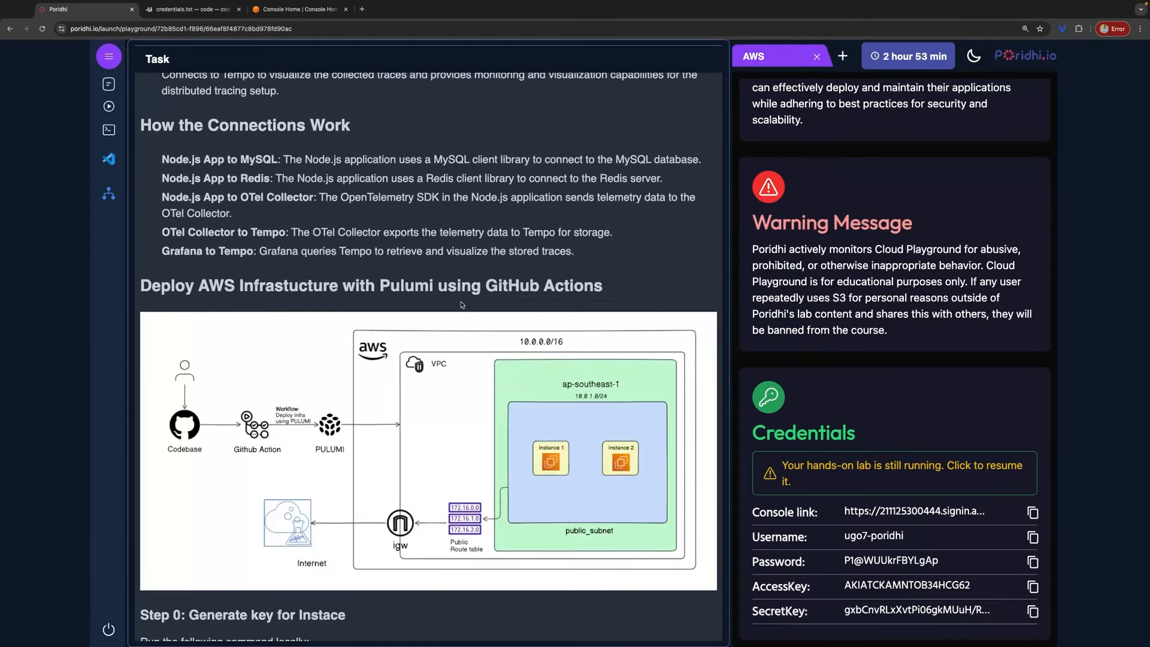
{"action": "scroll", "coordinate": [462, 304], "scroll_direction": "down", "scroll_amount": 1}
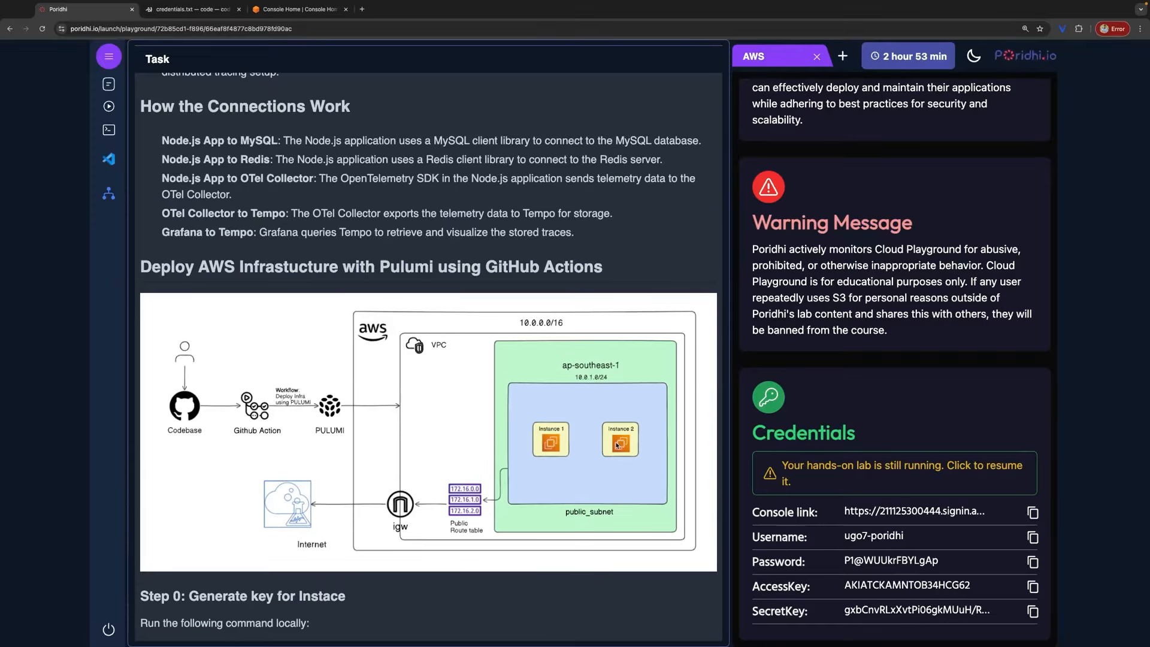
{"action": "scroll", "coordinate": [475, 406], "scroll_direction": "down", "scroll_amount": 3}
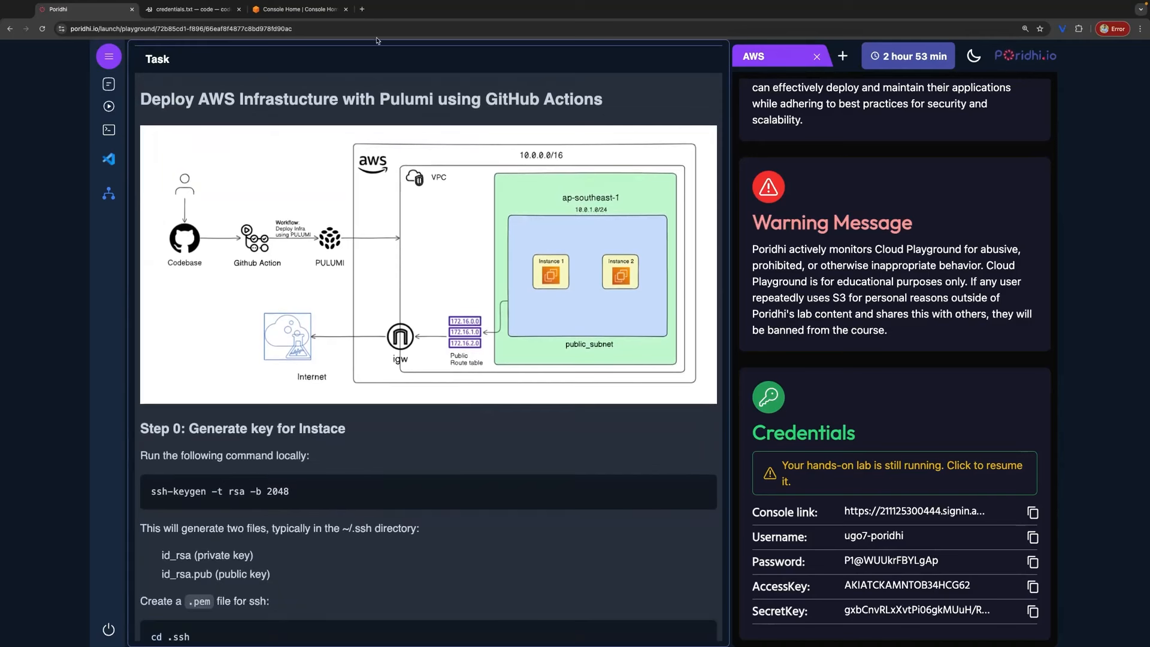
Step: Search the web for "pulumi" in a new browser tab and open the Pulumi website from the results
{"action": "left_click", "coordinate": [362, 9]}
{"action": "type", "text": "pu.l"}
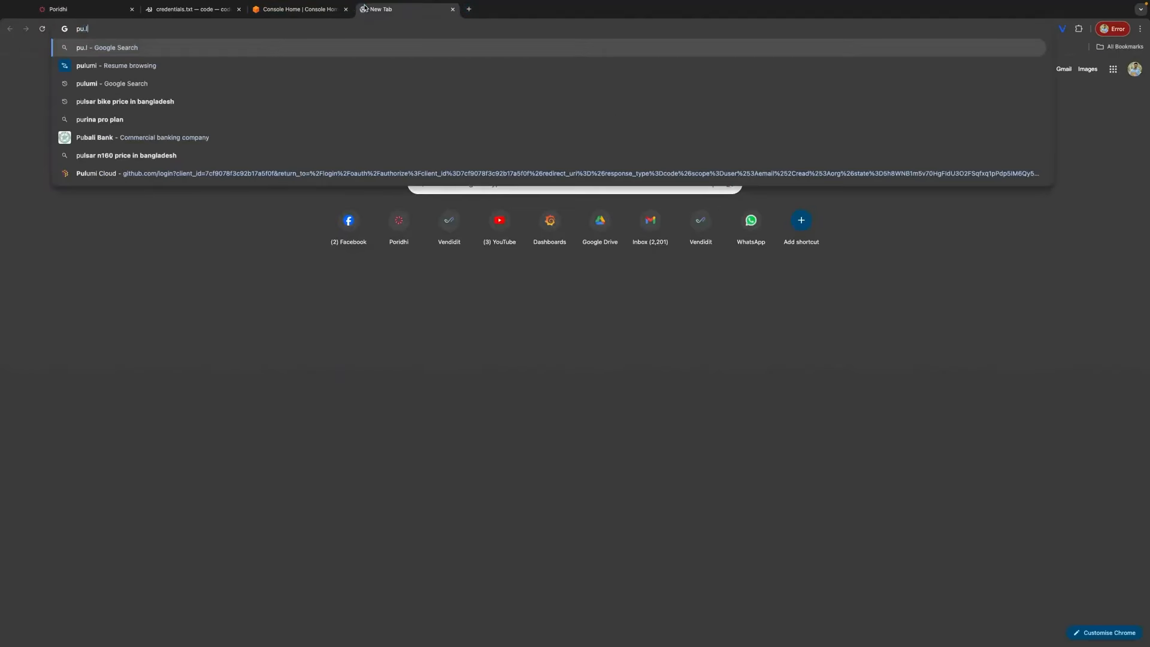
{"action": "type", "text": "um"}
{"action": "key", "text": "BackSpace"}
{"action": "key", "text": "BackSpace"}
{"action": "key", "text": "BackSpace"}
{"action": "key", "text": "BackSpace"}
{"action": "type", "text": "lu"}
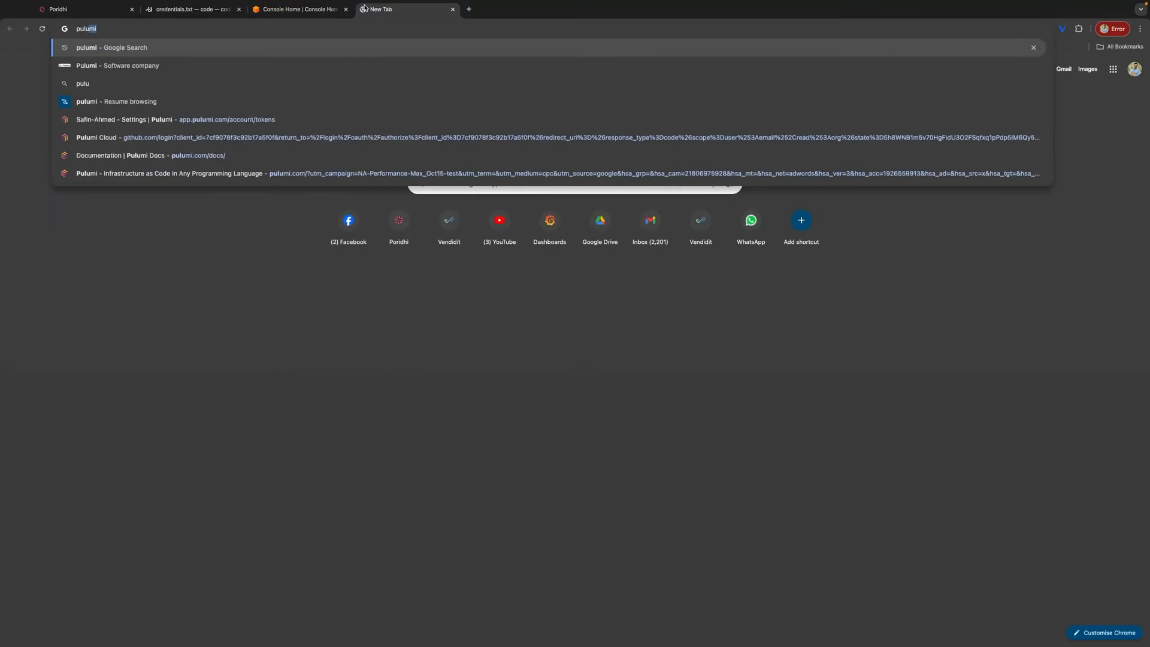
{"action": "type", "text": "m"}
{"action": "key", "text": "Return"}
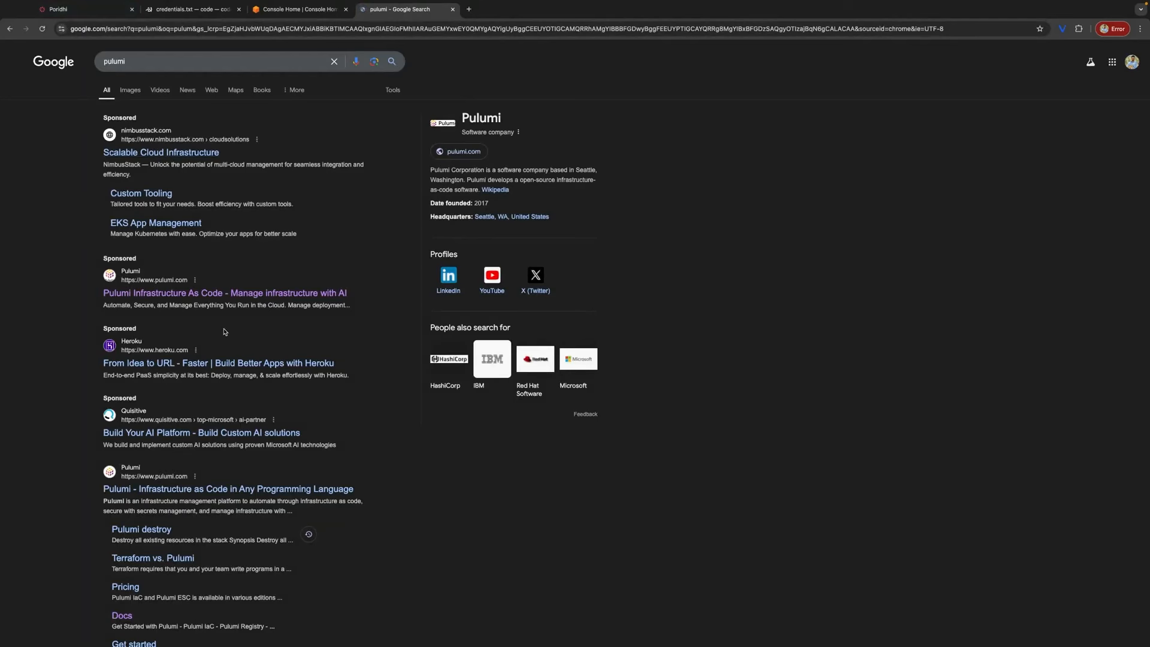
{"action": "left_click", "coordinate": [239, 293]}
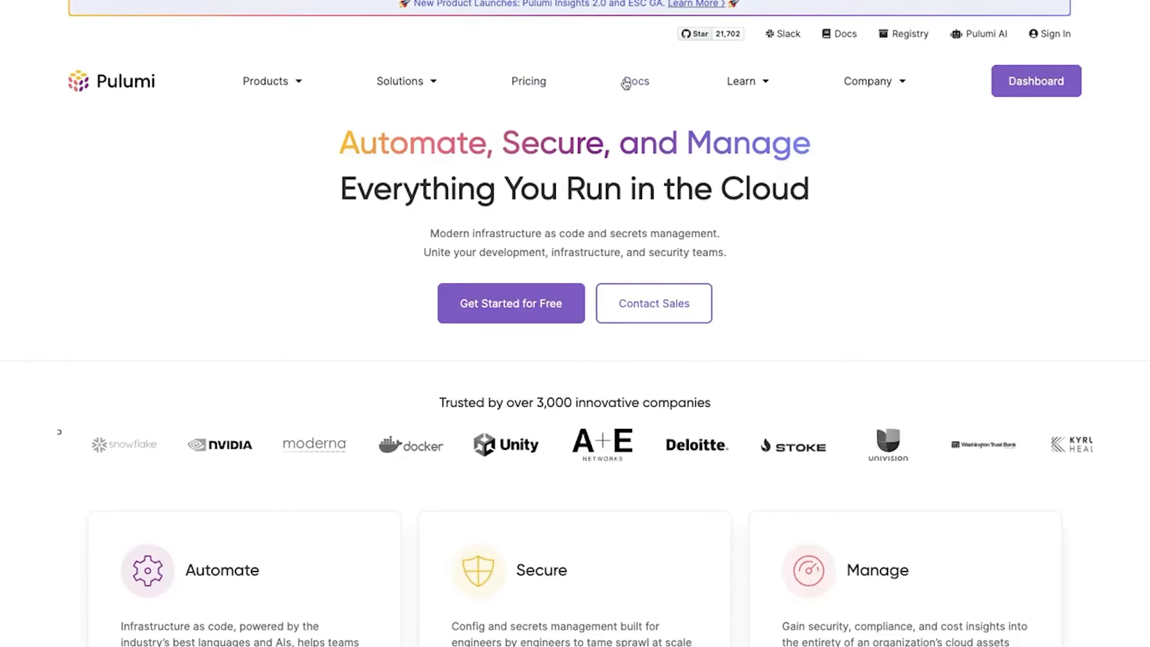
Step: Browse the Pulumi Docs home and the AWS & Pulumi page, and close the Pulumi tab
{"action": "left_click", "coordinate": [626, 83]}
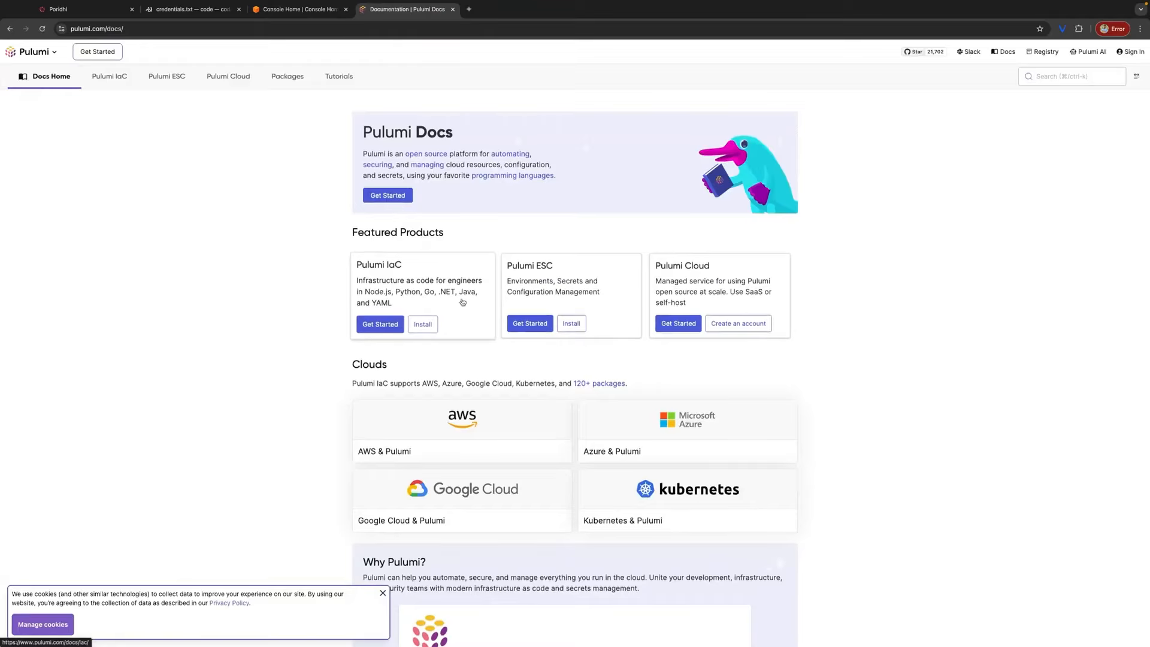
{"action": "scroll", "coordinate": [463, 302], "scroll_direction": "down", "scroll_amount": 9}
{"action": "scroll", "coordinate": [462, 302], "scroll_direction": "up", "scroll_amount": 5}
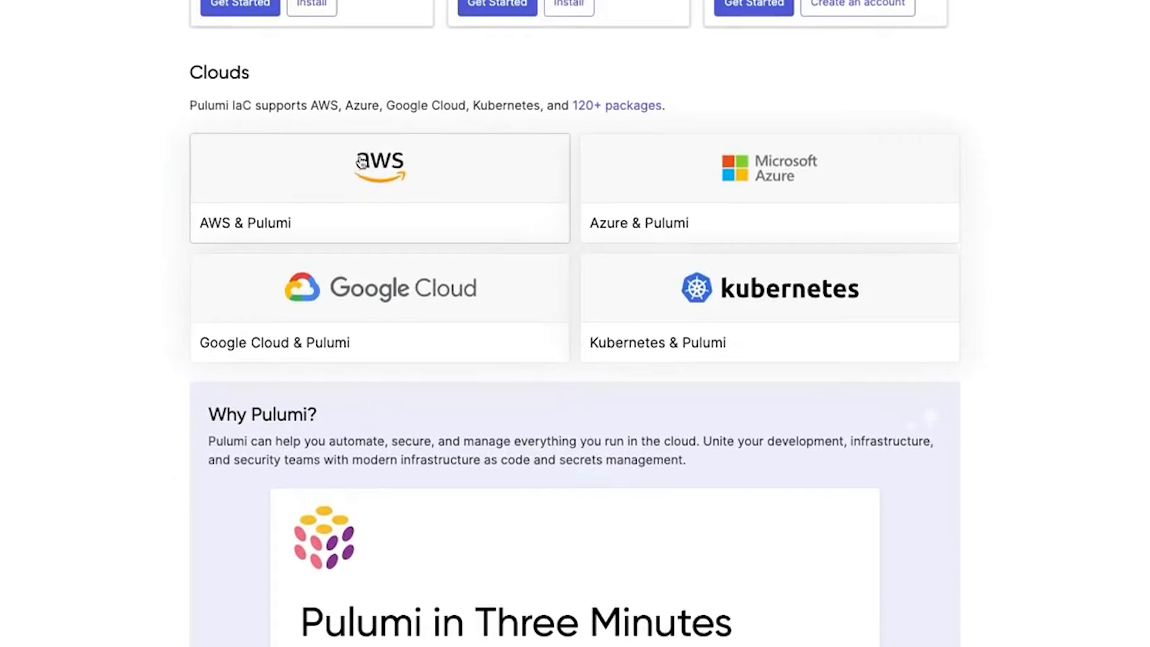
{"action": "left_click", "coordinate": [362, 162]}
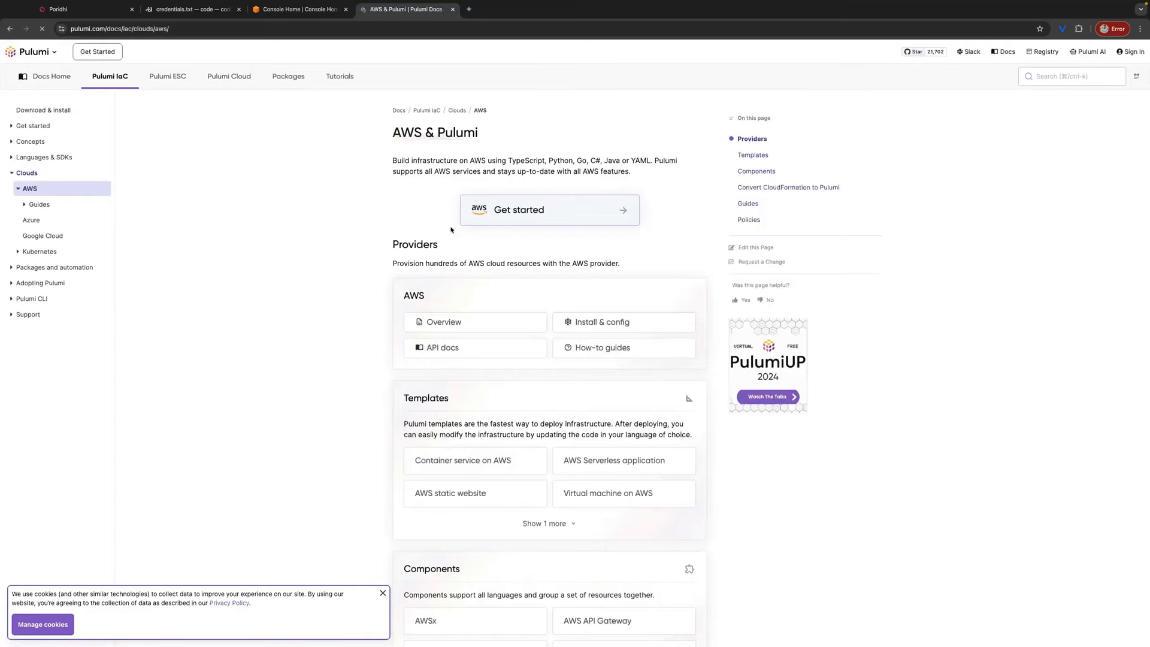
{"action": "scroll", "coordinate": [480, 397], "scroll_direction": "down", "scroll_amount": 8}
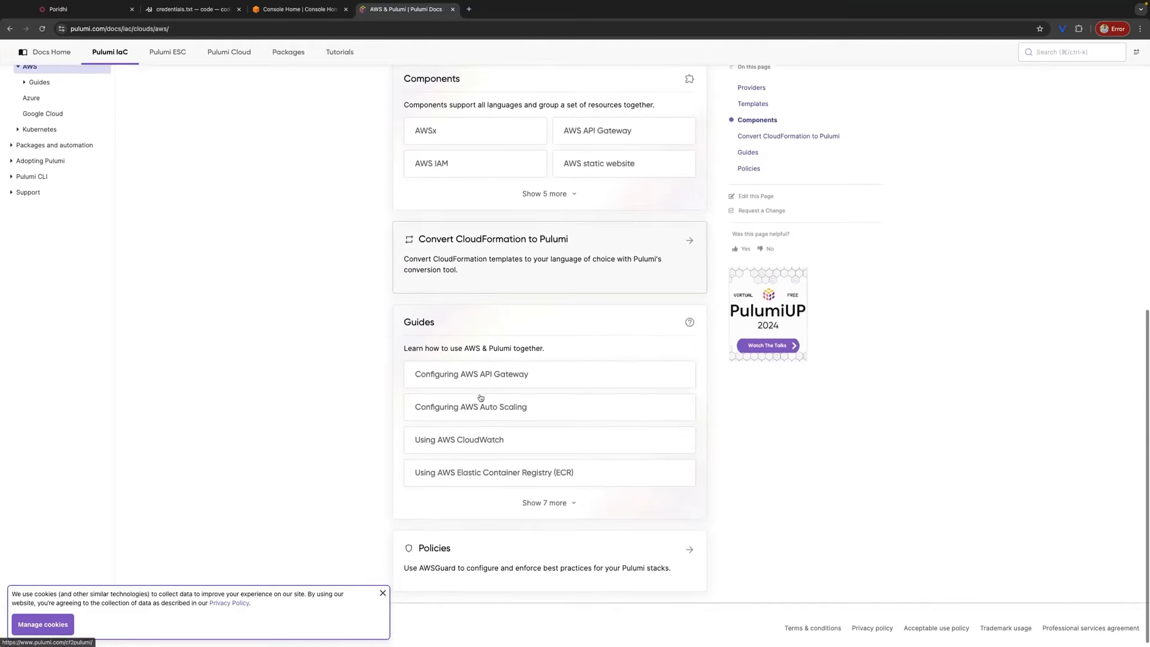
{"action": "scroll", "coordinate": [481, 398], "scroll_direction": "up", "scroll_amount": 9}
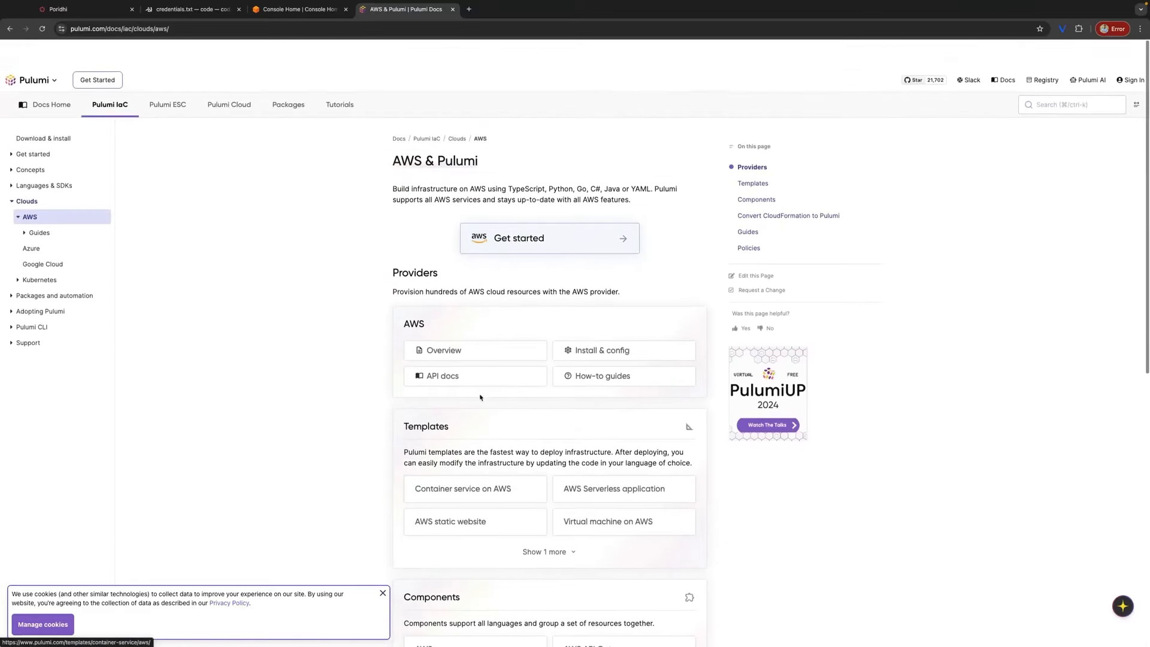
{"action": "left_click", "coordinate": [452, 9]}
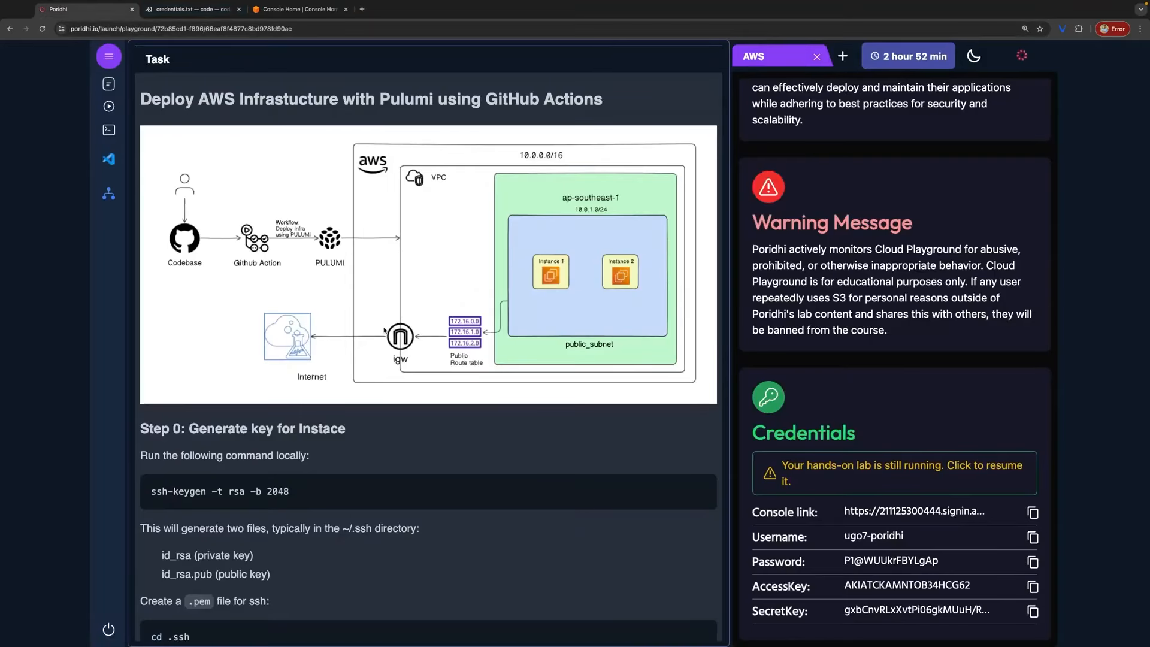
Step: Read the lab's Step 0 on generating the instance key and open a terminal in the VS Code workspace
{"action": "scroll", "coordinate": [411, 497], "scroll_direction": "down", "scroll_amount": 4}
{"action": "scroll", "coordinate": [411, 498], "scroll_direction": "up", "scroll_amount": 1}
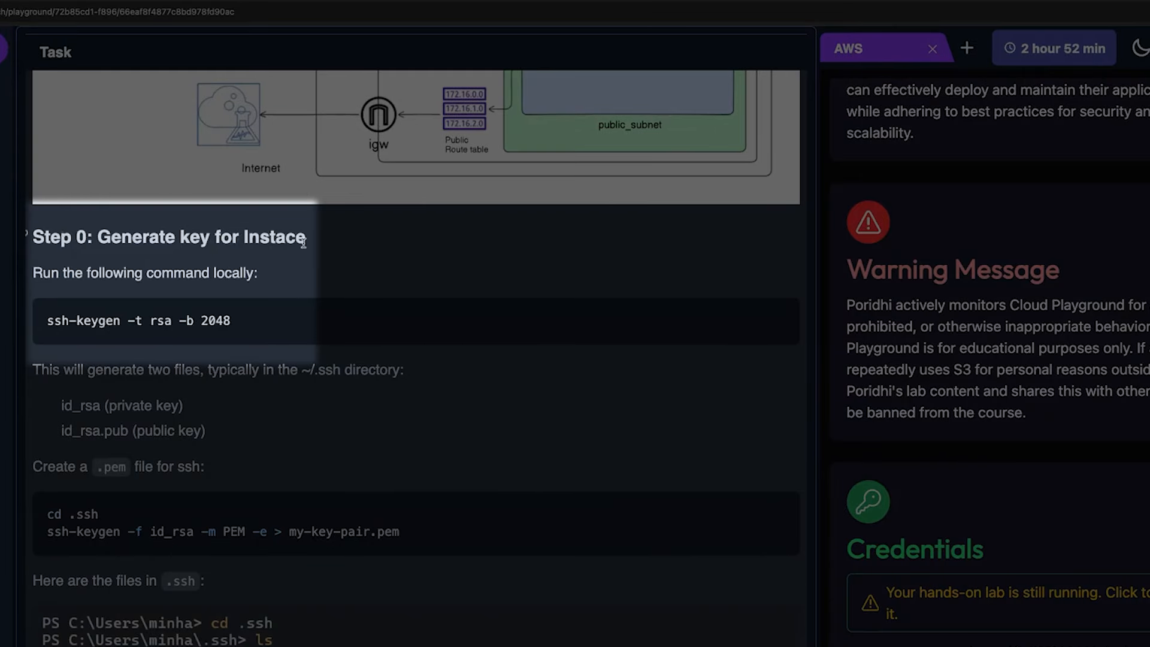
{"action": "scroll", "coordinate": [221, 318], "scroll_direction": "down", "scroll_amount": 1}
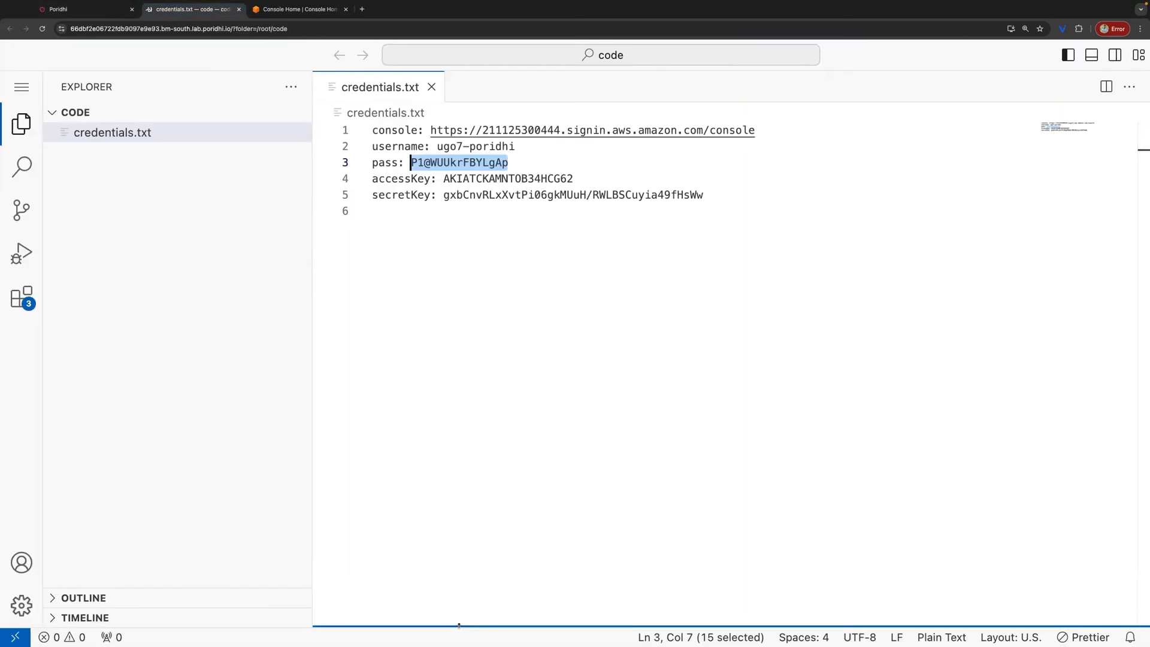
{"action": "left_click_drag", "start_coordinate": [467, 626], "coordinate": [471, 290]}
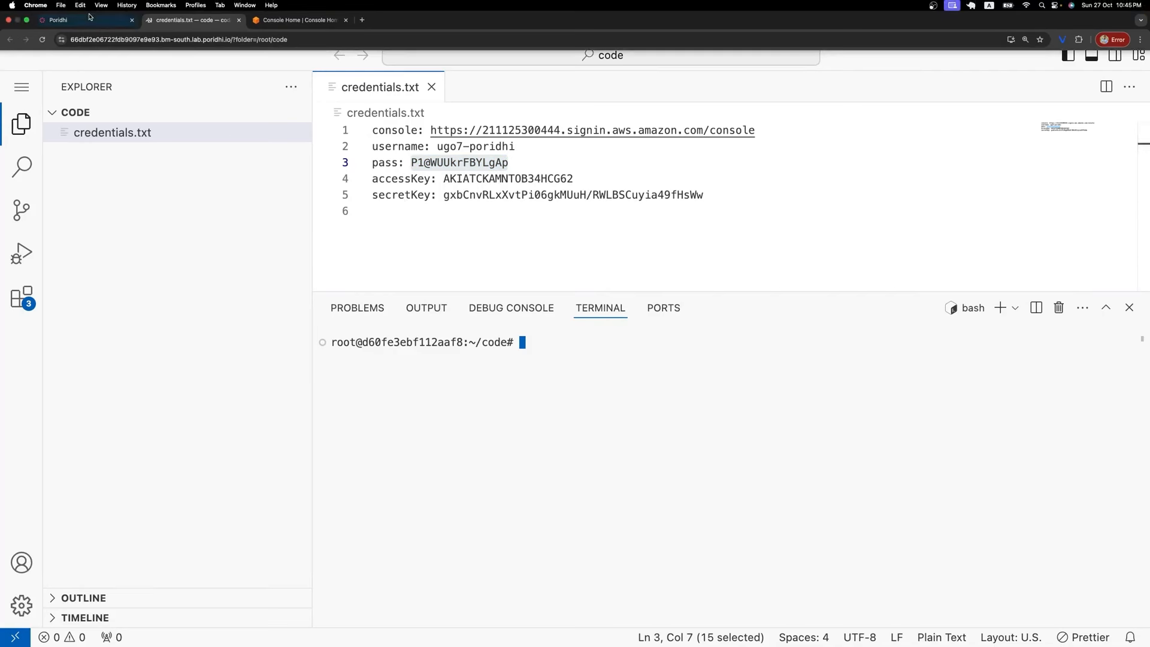
Step: Run the lab's ssh-keygen -t rsa -b 2048 command with the default file and an empty passphrase, and clear the terminal
{"action": "left_click", "coordinate": [78, 9]}
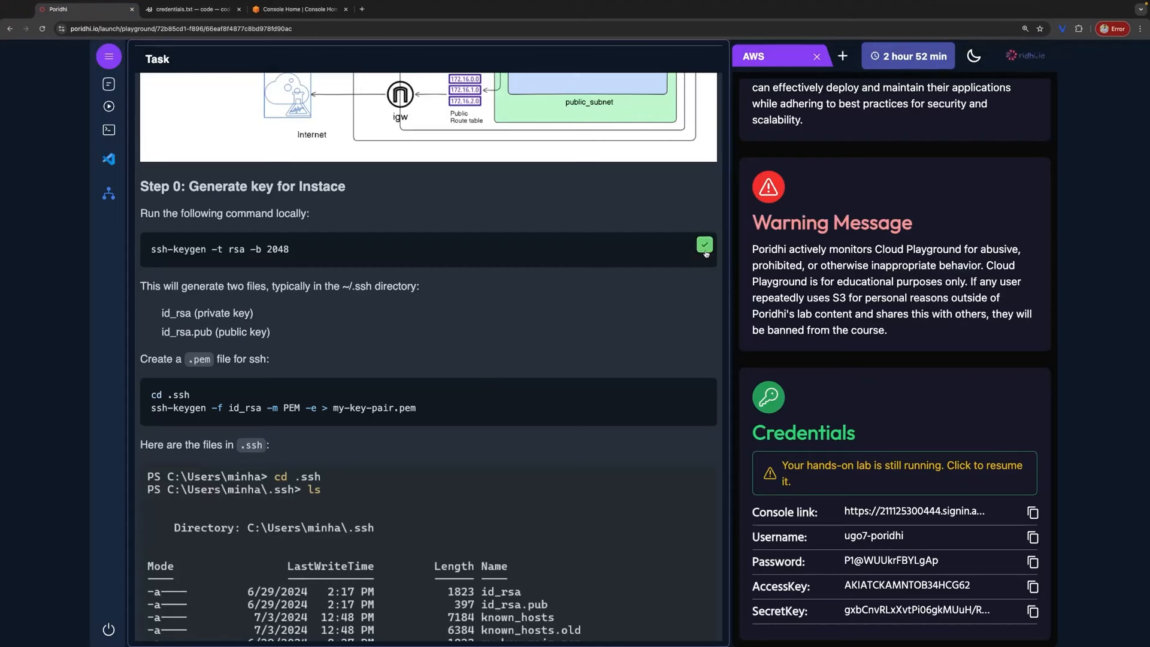
{"action": "left_click", "coordinate": [186, 9]}
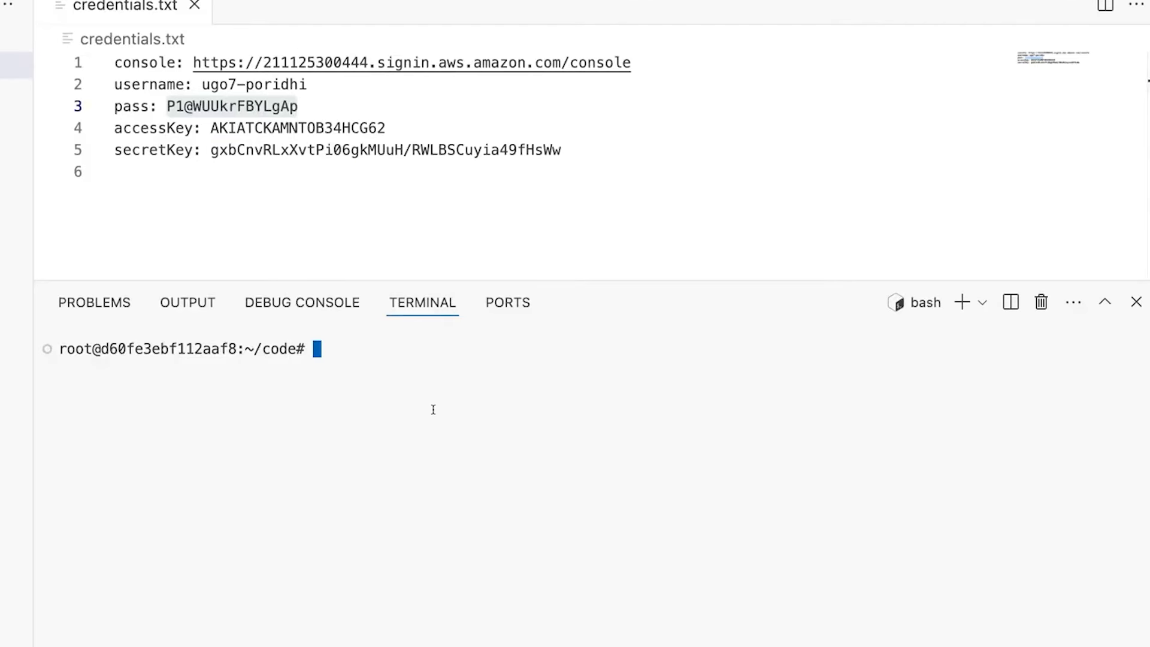
{"action": "key", "text": "super+v"}
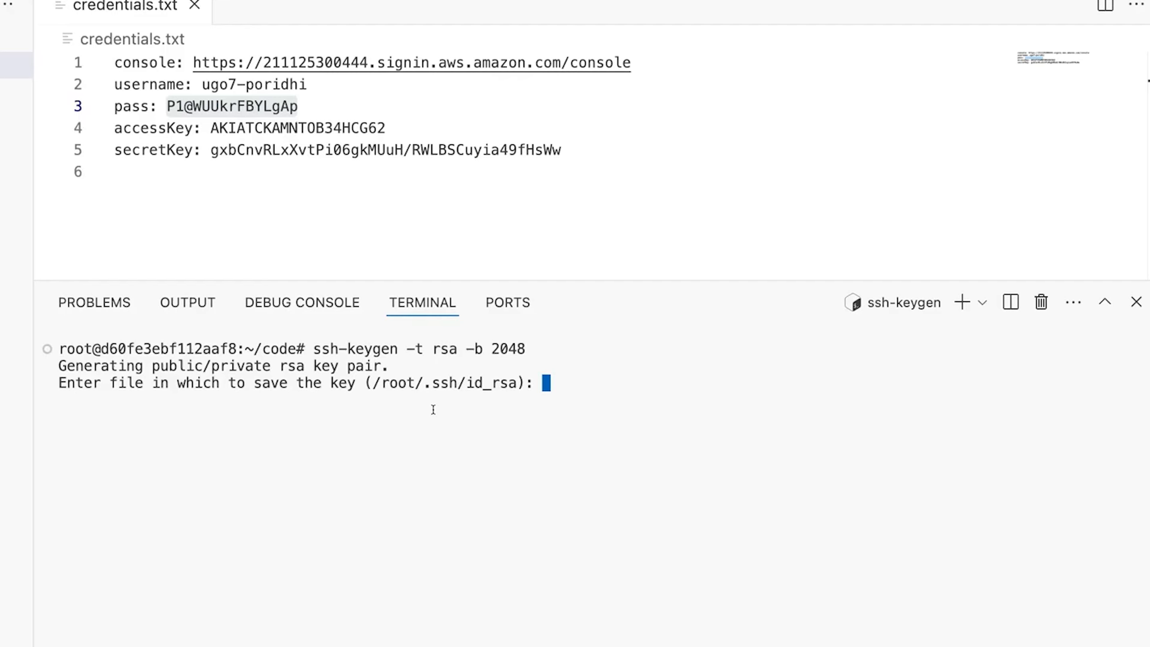
{"action": "key", "text": "Return"}
{"action": "key", "text": "Return"}
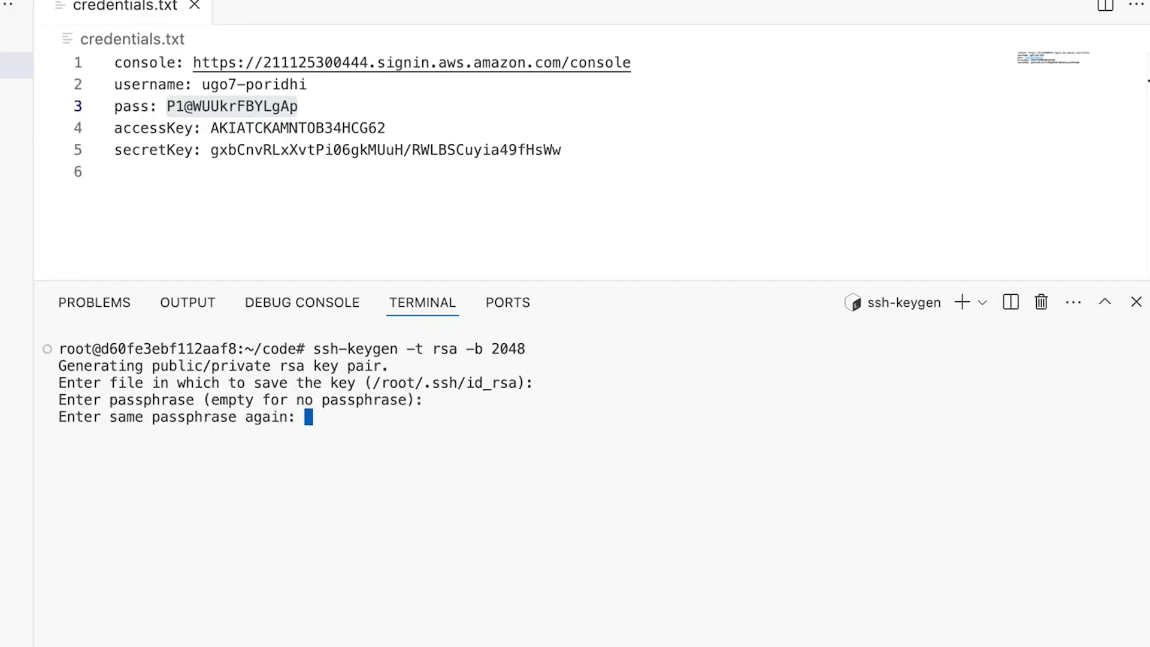
{"action": "key", "text": "Return"}
{"action": "type", "text": "clear"}
{"action": "key", "text": "Return"}
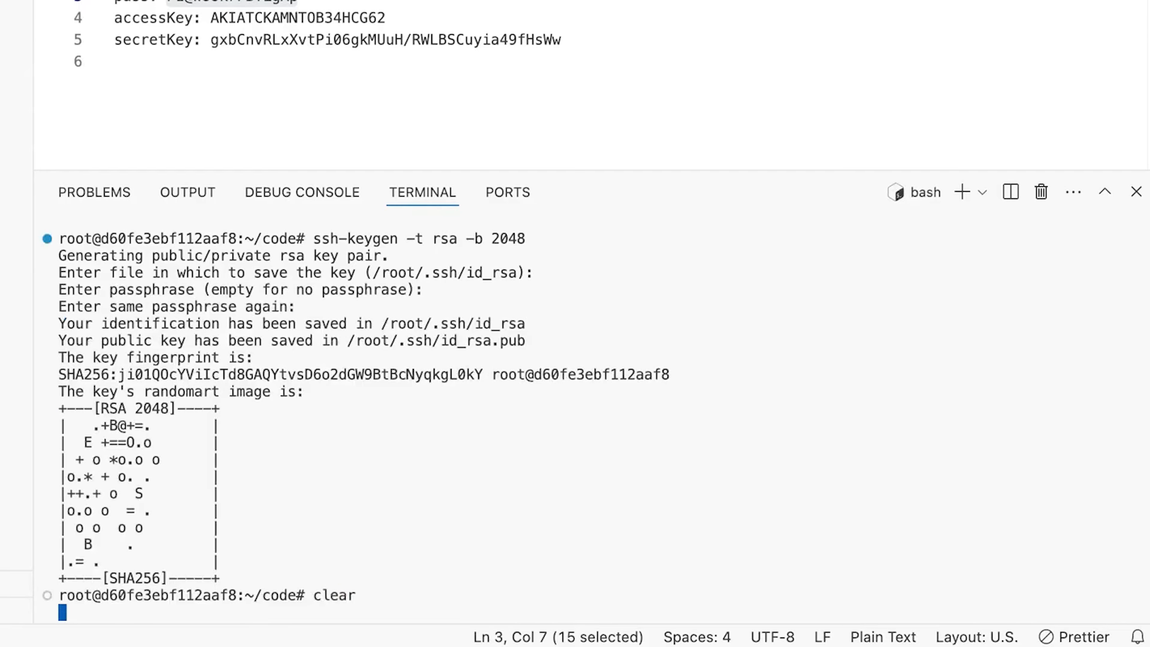
Step: Try to enter the SSH directory from the code folder with cd .ssh
{"action": "type", "text": "cd ."}
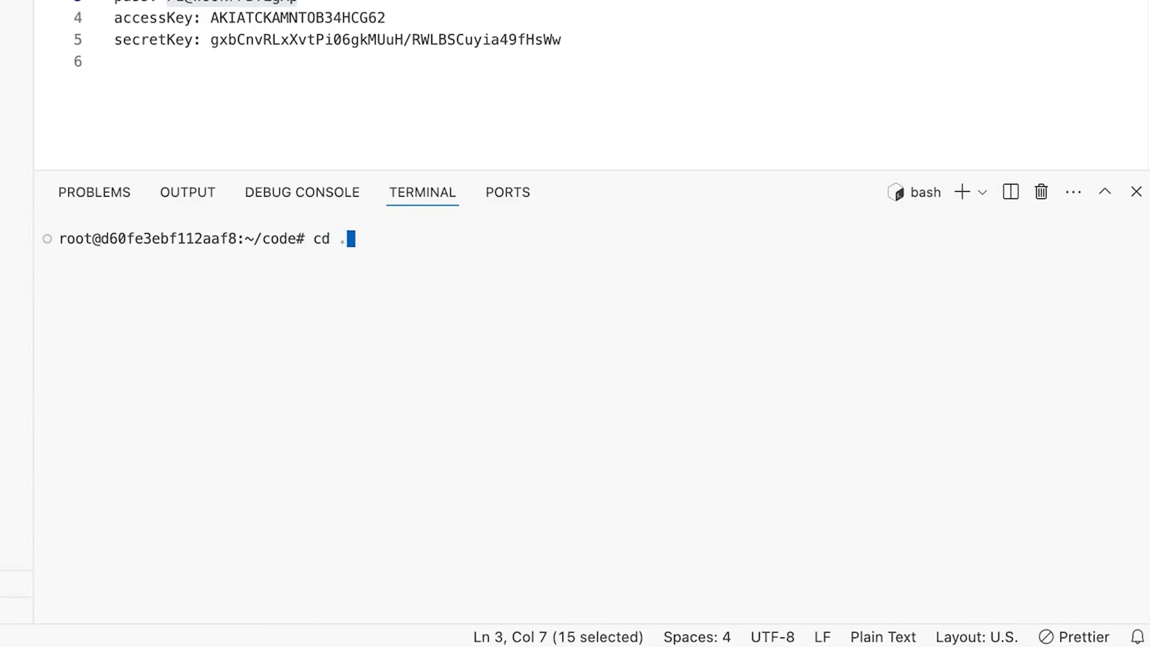
{"action": "type", "text": "ssh"}
{"action": "key", "text": "Return"}
{"action": "type", "text": "c"}
{"action": "key", "text": "BackSpace"}
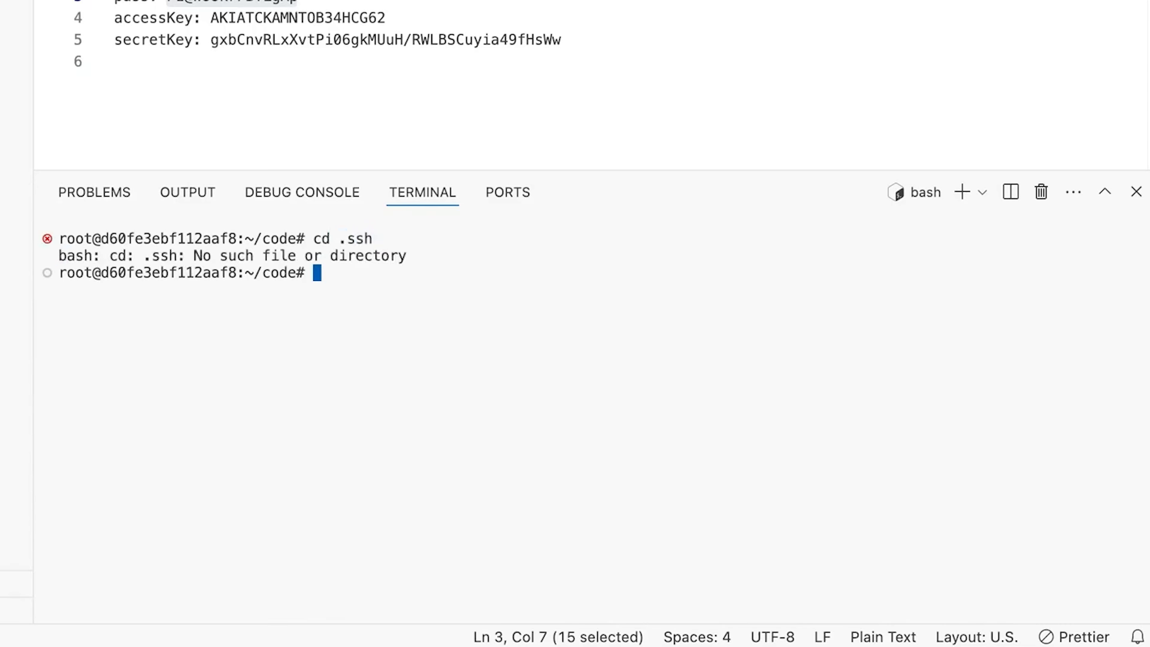
Step: Change to the ~/.ssh directory, clear the terminal and list the files there
{"action": "type", "text": "cd ~/.ssh"}
{"action": "key", "text": "Return"}
{"action": "type", "text": "clear"}
{"action": "key", "text": "Return"}
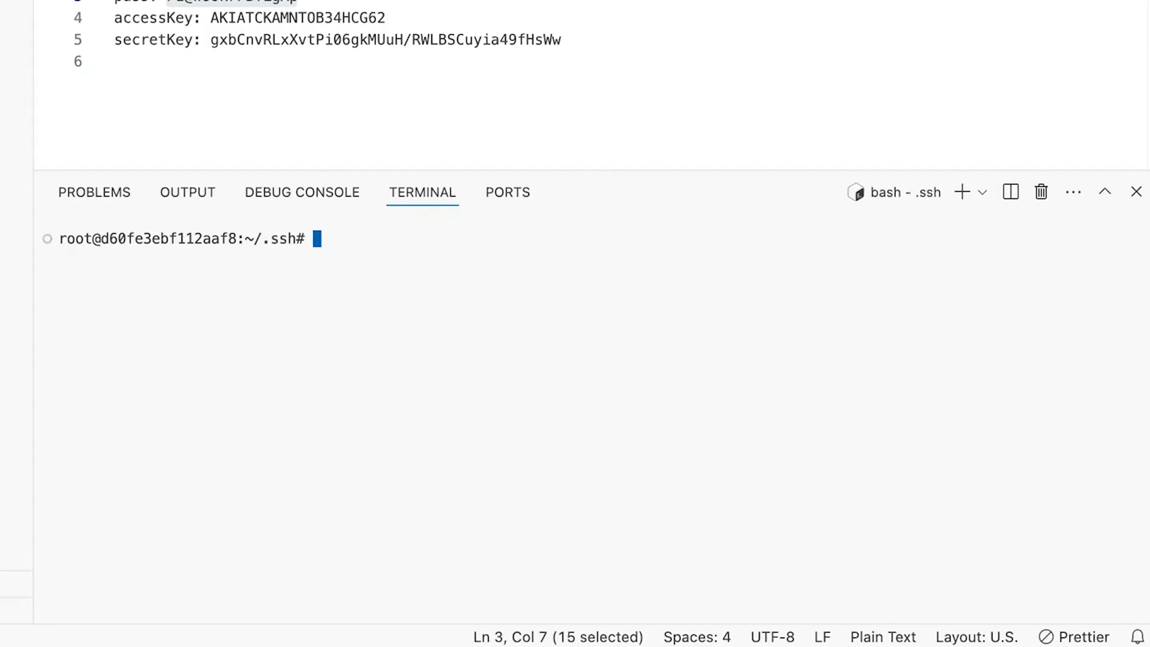
{"action": "type", "text": "ls"}
{"action": "key", "text": "Return"}
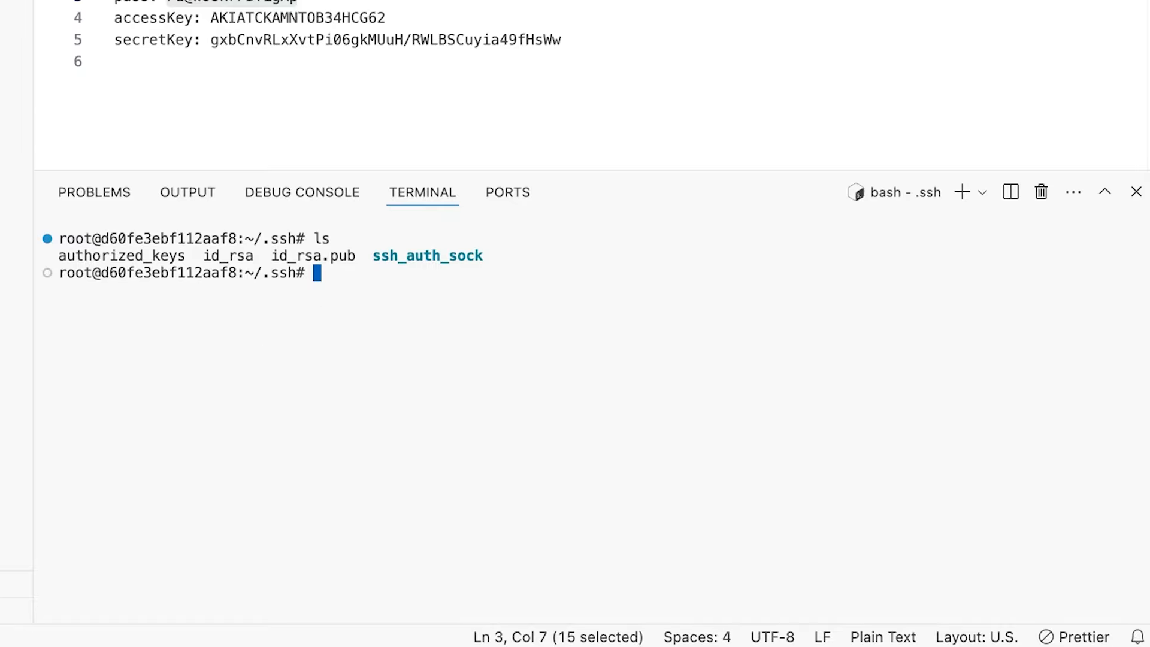
{"action": "left_click", "coordinate": [96, 13]}
{"action": "scroll", "coordinate": [418, 299], "scroll_direction": "down", "scroll_amount": 1}
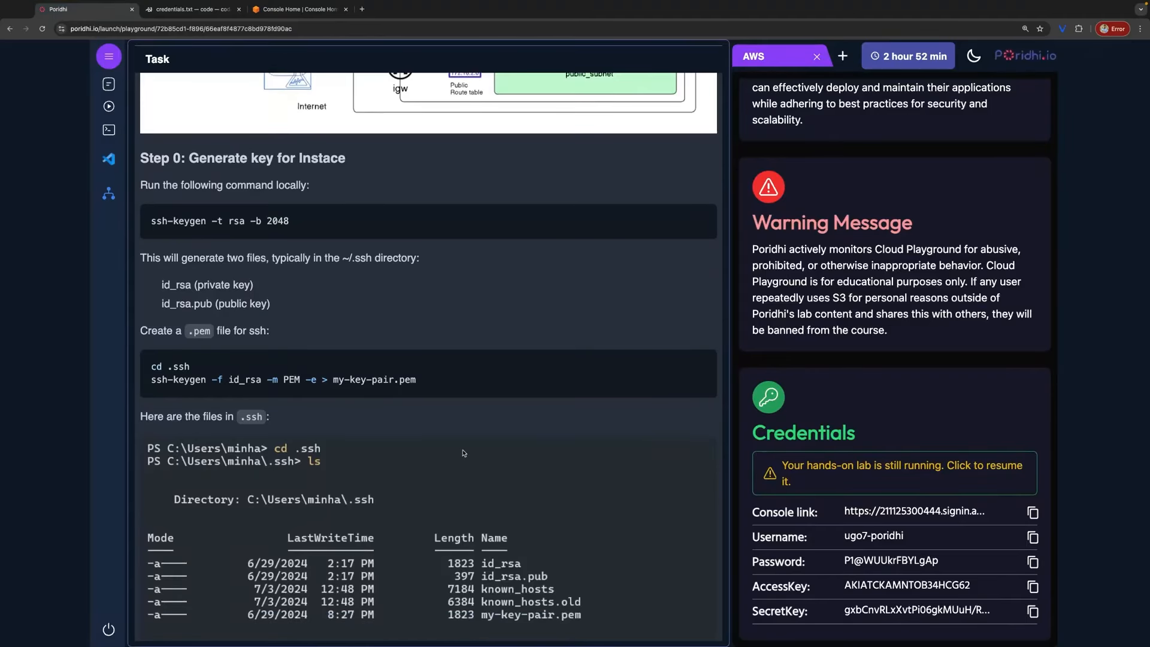
{"action": "left_click", "coordinate": [207, 13]}
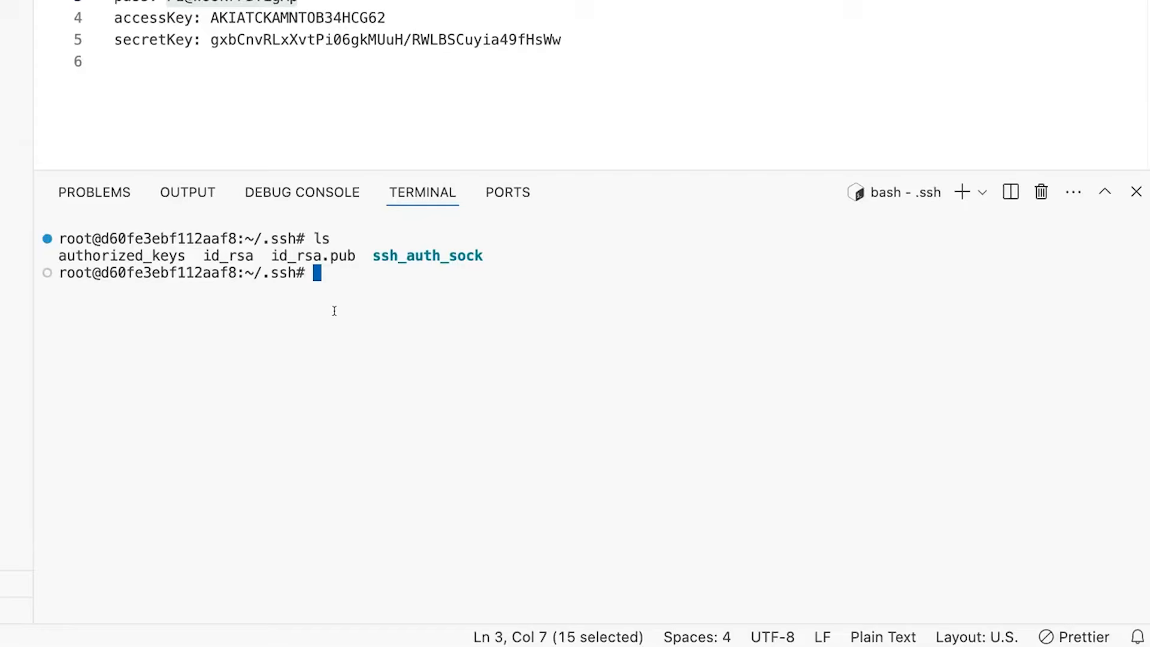
{"action": "key", "text": "super+v"}
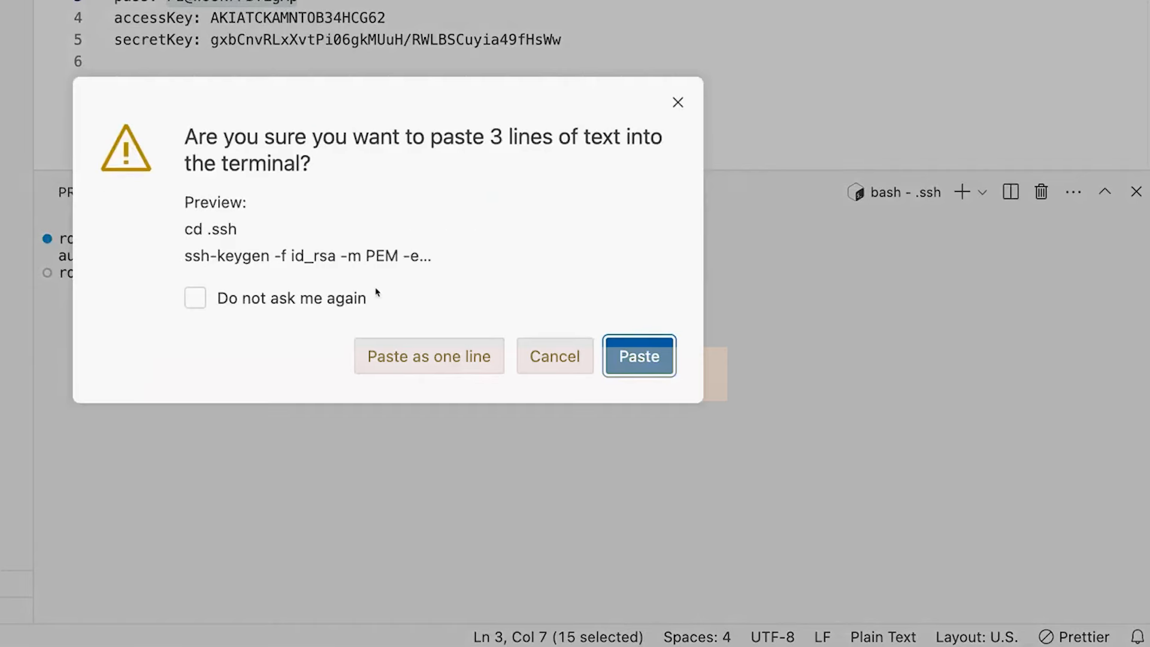
{"action": "left_click", "coordinate": [477, 355]}
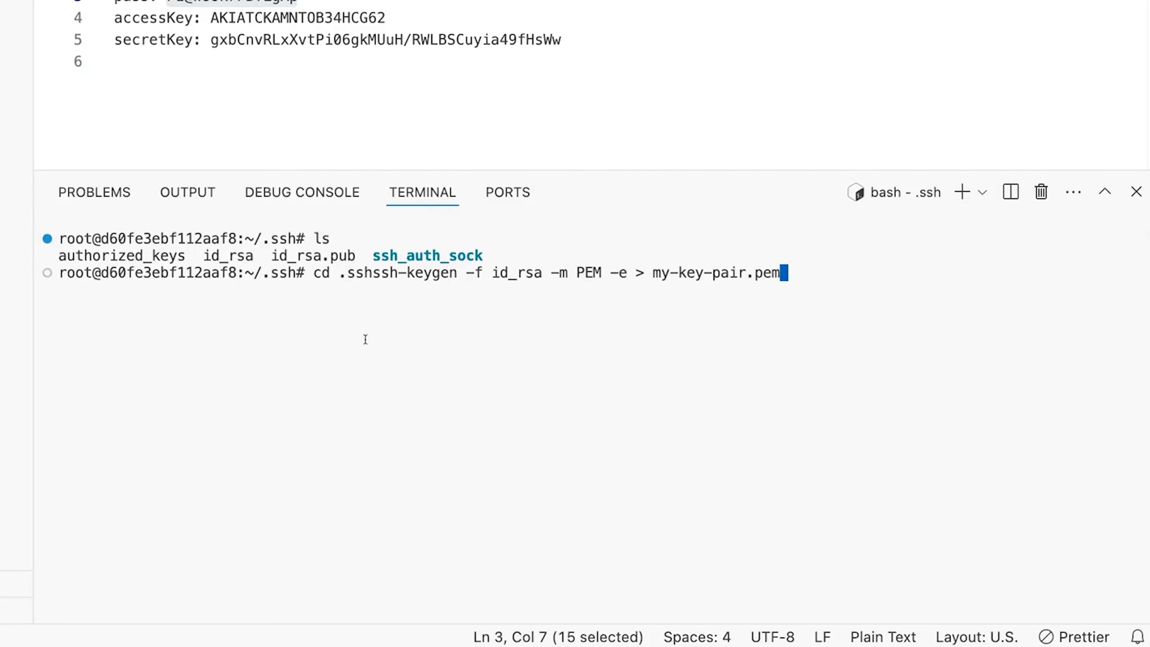
{"action": "key", "text": "Left"}
{"action": "key", "text": "Left"}
{"action": "key", "text": "Left"}
{"action": "key", "text": "Left"}
{"action": "key", "text": "Right"}
{"action": "key", "text": "Right"}
{"action": "key", "text": "Right"}
{"action": "key", "text": "BackSpace"}
{"action": "key", "text": "BackSpace"}
{"action": "key", "text": "BackSpace"}
{"action": "key", "text": "BackSpace"}
{"action": "key", "text": "BackSpace"}
{"action": "key", "text": "BackSpace"}
{"action": "key", "text": "BackSpace"}
{"action": "key", "text": "BackSpace"}
{"action": "key", "text": "BackSpace"}
{"action": "key", "text": "BackSpace"}
{"action": "key", "text": "BackSpace"}
{"action": "key", "text": "BackSpace"}
{"action": "key", "text": "BackSpace"}
{"action": "key", "text": "BackSpace"}
{"action": "key", "text": "BackSpace"}
{"action": "key", "text": "BackSpace"}
{"action": "key", "text": "BackSpace"}
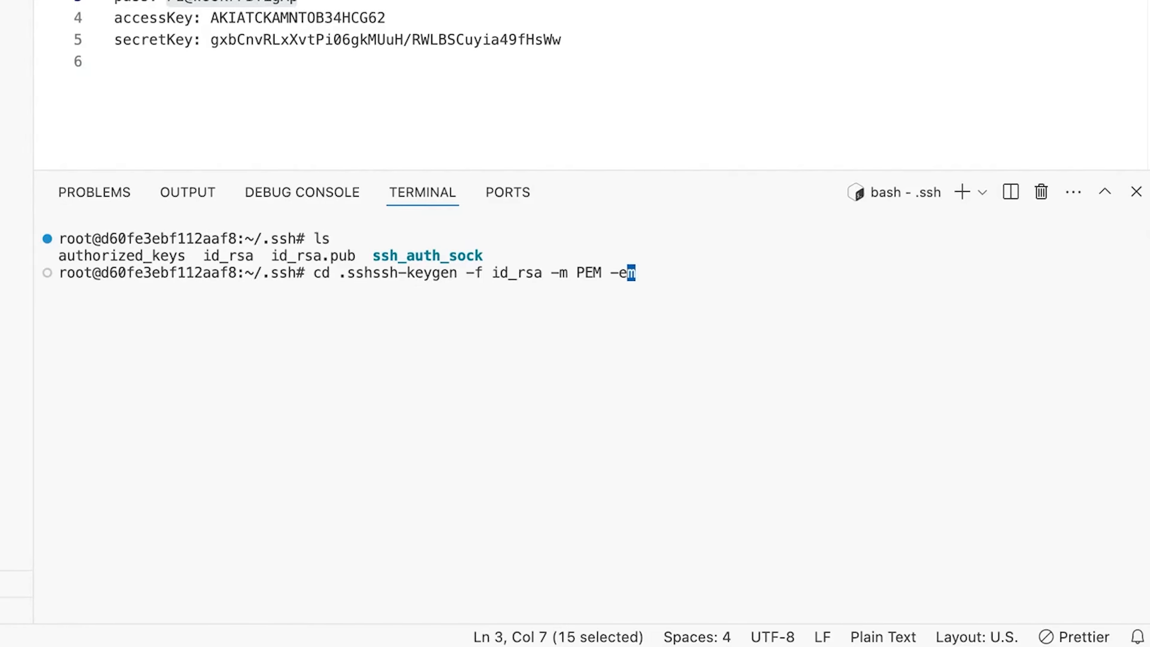
{"action": "key", "text": "BackSpace"}
{"action": "key", "text": "BackSpace"}
{"action": "key", "text": "BackSpace"}
{"action": "key", "text": "BackSpace"}
{"action": "key", "text": "BackSpace"}
{"action": "key", "text": "BackSpace"}
{"action": "key", "text": "BackSpace"}
{"action": "key", "text": "BackSpace"}
{"action": "key", "text": "BackSpace"}
{"action": "key", "text": "BackSpace"}
{"action": "key", "text": "BackSpace"}
{"action": "key", "text": "BackSpace"}
{"action": "key", "text": "BackSpace"}
{"action": "key", "text": "BackSpace"}
{"action": "key", "text": "BackSpace"}
{"action": "key", "text": "BackSpace"}
{"action": "key", "text": "BackSpace"}
{"action": "key", "text": "BackSpace"}
{"action": "key", "text": "BackSpace"}
{"action": "key", "text": "BackSpace"}
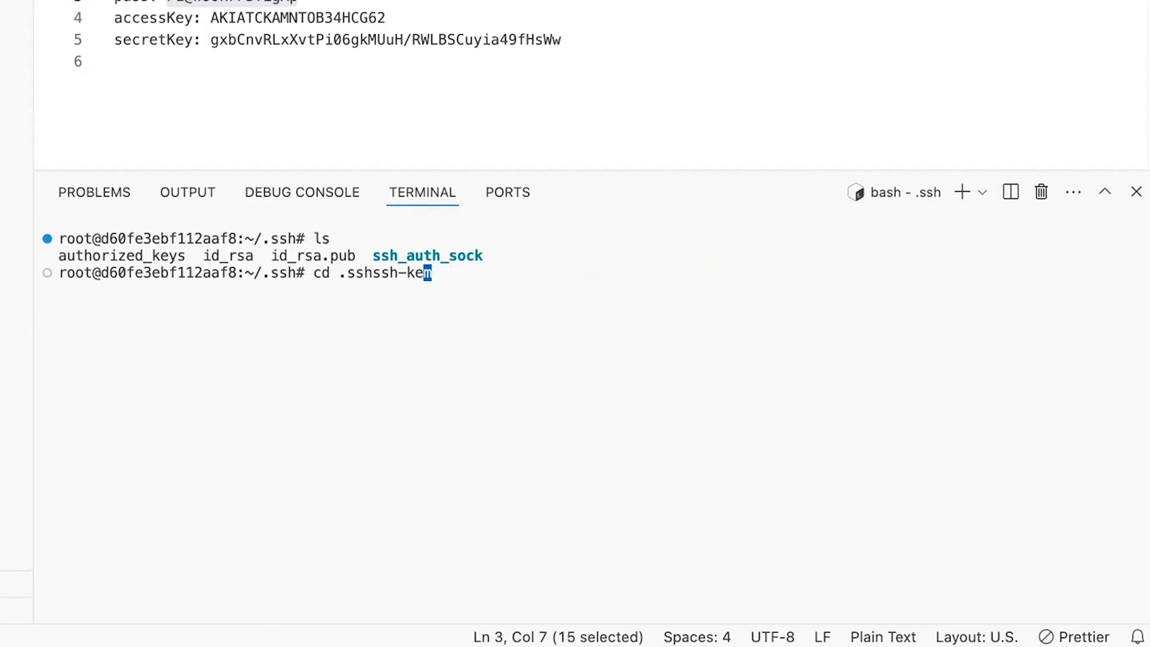
{"action": "key", "text": "BackSpace"}
{"action": "key", "text": "BackSpace"}
{"action": "key", "text": "BackSpace"}
{"action": "key", "text": "BackSpace"}
{"action": "key", "text": "BackSpace"}
{"action": "key", "text": "BackSpace"}
{"action": "key", "text": "BackSpace"}
{"action": "key", "text": "BackSpace"}
{"action": "key", "text": "BackSpace"}
{"action": "key", "text": "BackSpace"}
{"action": "key", "text": "BackSpace"}
{"action": "key", "text": "BackSpace"}
{"action": "key", "text": "BackSpace"}
{"action": "key", "text": "Right"}
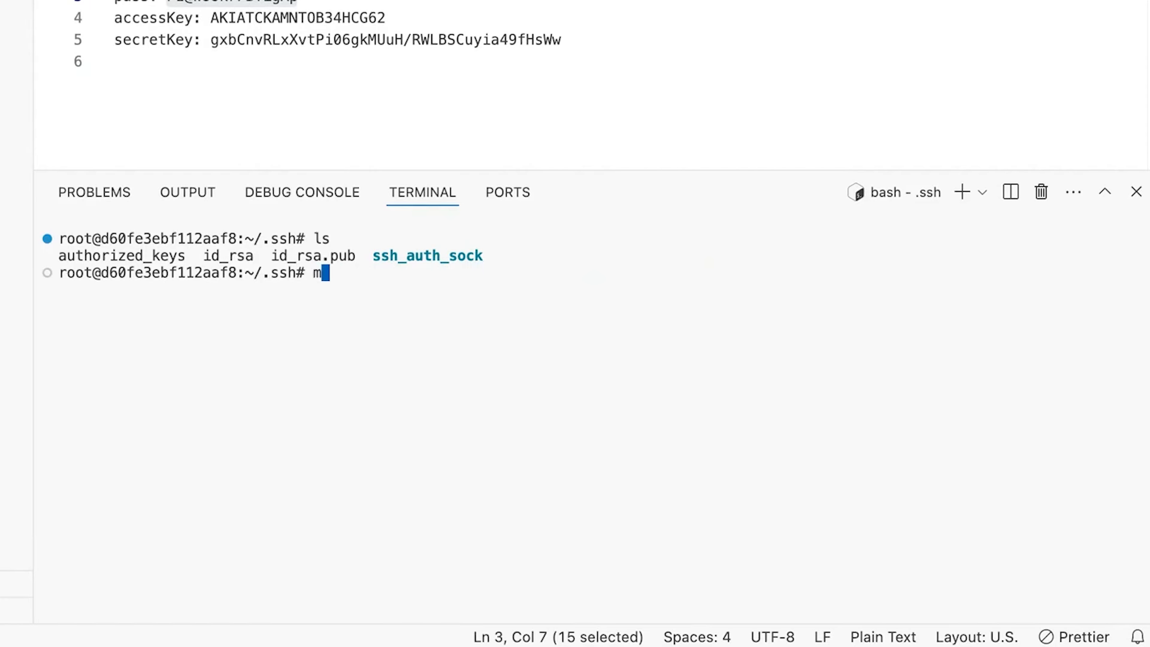
{"action": "key", "text": "BackSpace"}
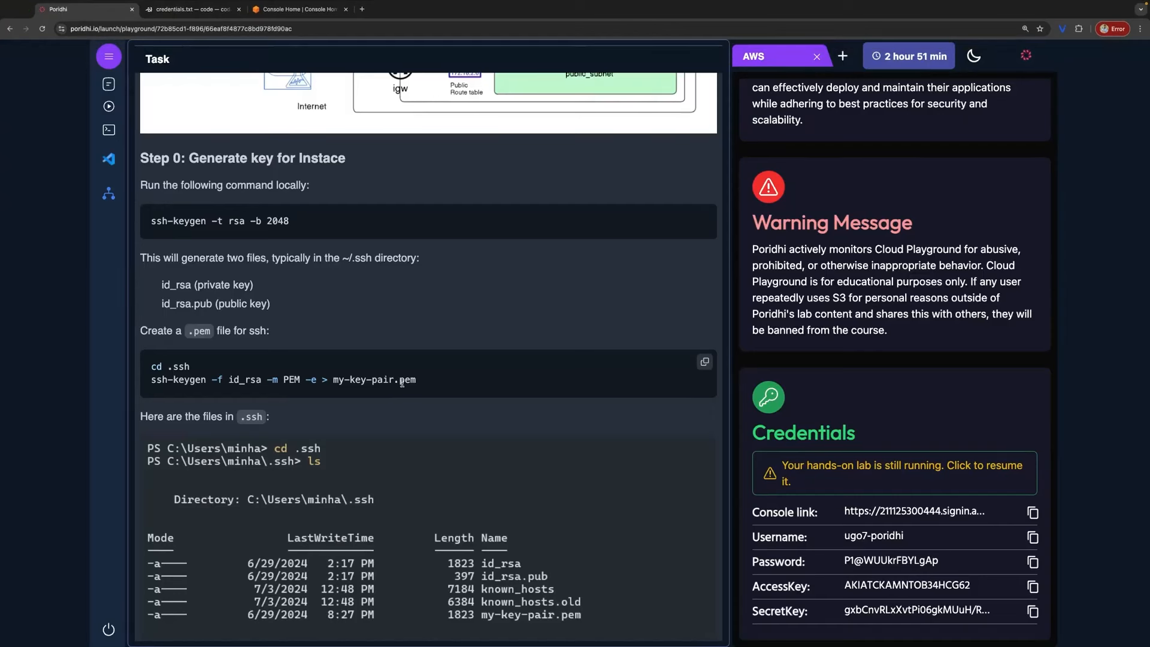
Step: Run the lab's ssh-keygen -f id_rsa -m PEM -e > my-key-pair.pem command in ~/.ssh and list the files there
{"action": "left_click_drag", "start_coordinate": [418, 385], "coordinate": [151, 384]}
{"action": "key", "text": "ctrl+c"}
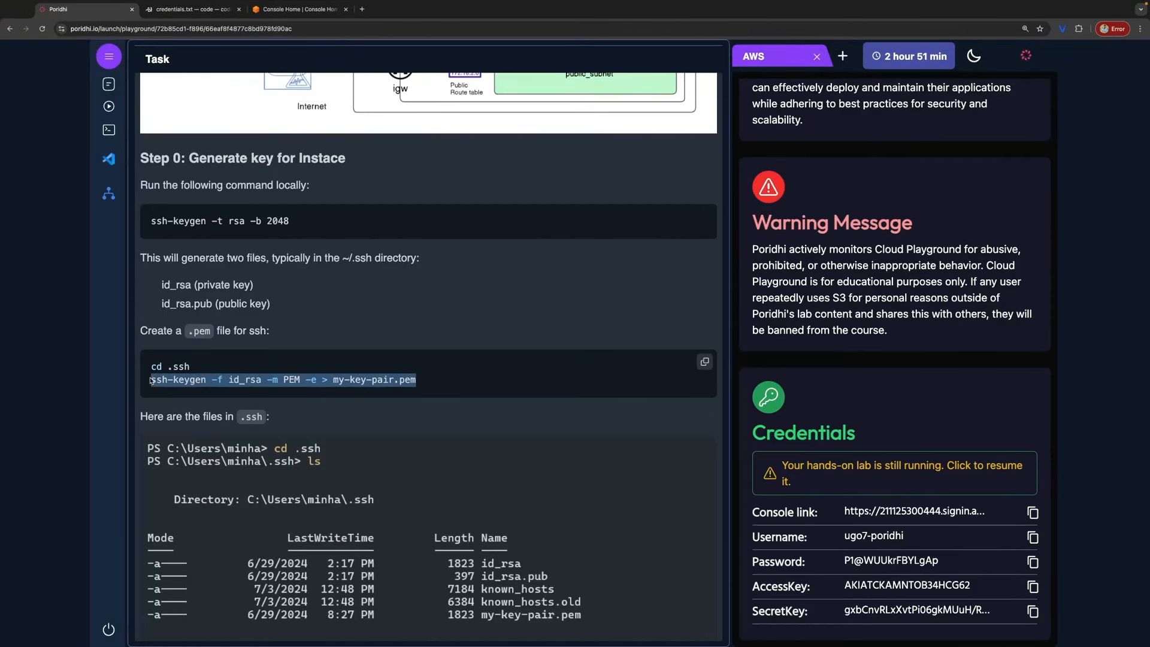
{"action": "left_click", "coordinate": [191, 9]}
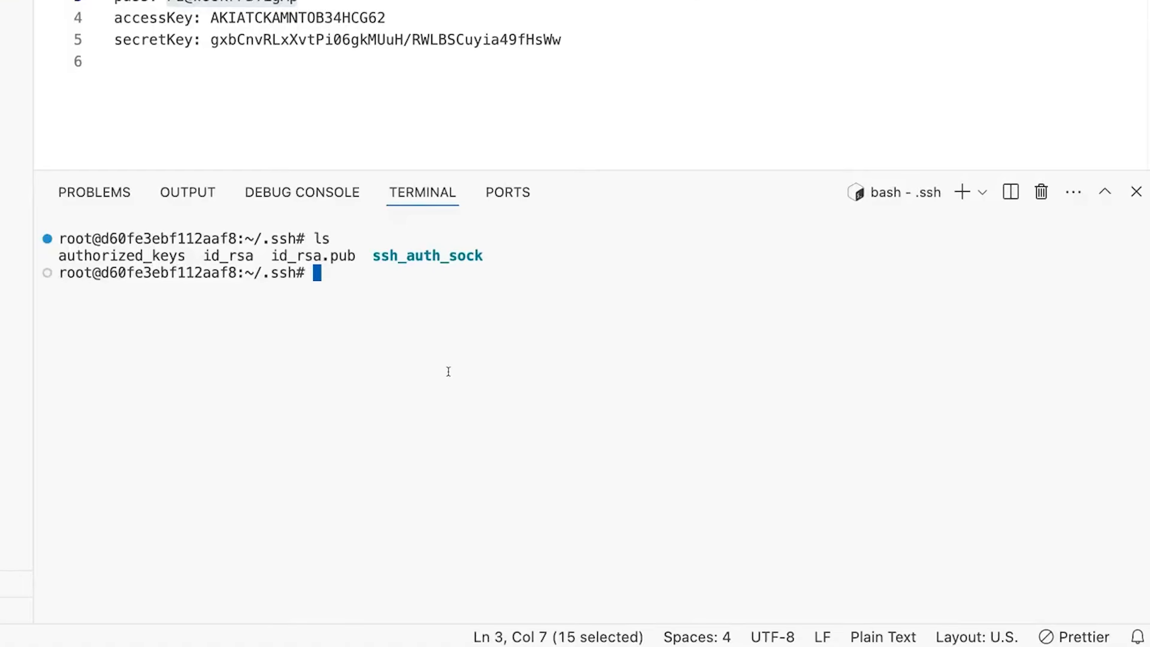
{"action": "key", "text": "ctrl+v"}
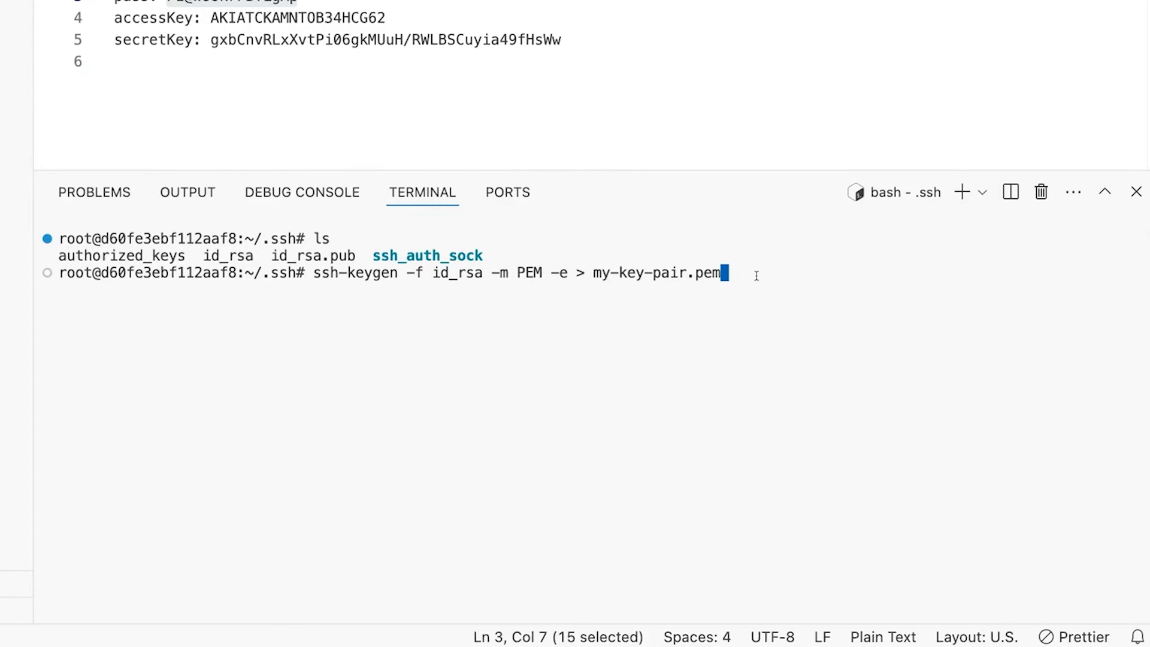
{"action": "key", "text": "Return"}
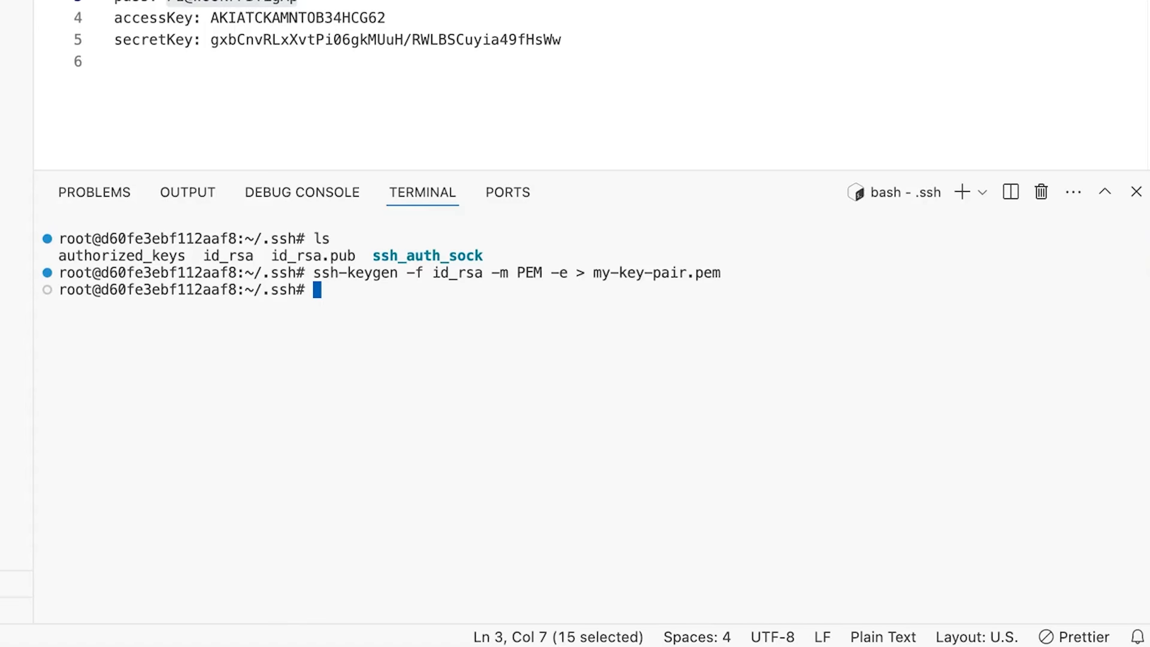
{"action": "type", "text": "ls"}
{"action": "key", "text": "Return"}
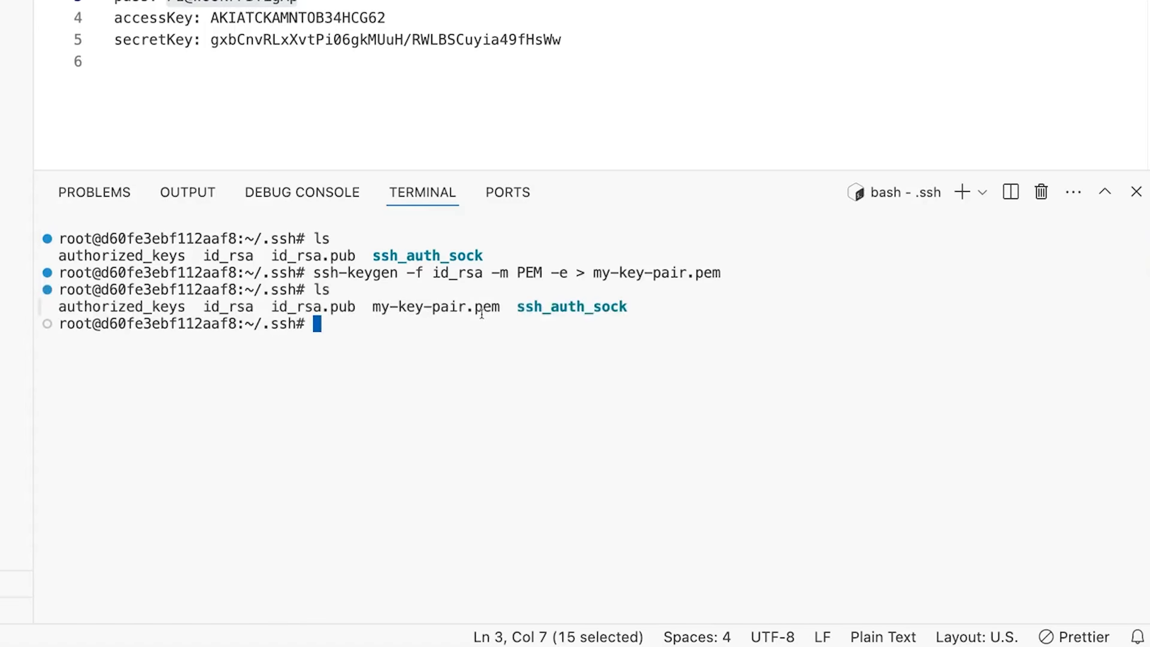
{"action": "left_click_drag", "start_coordinate": [501, 308], "coordinate": [362, 310]}
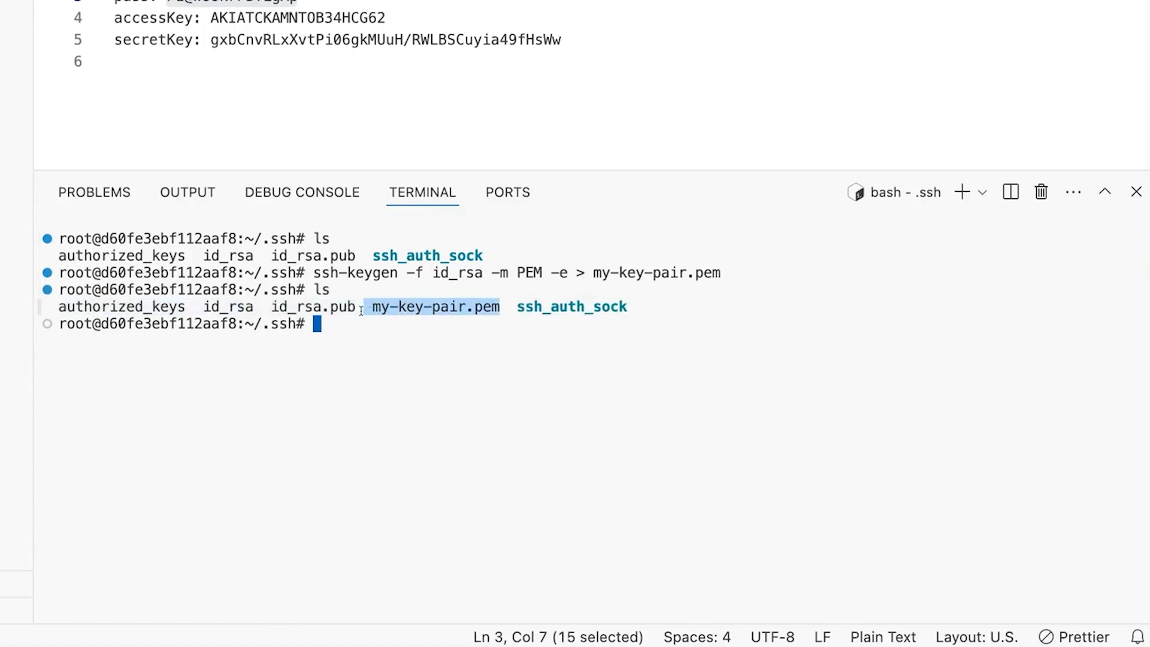
{"action": "left_click", "coordinate": [339, 325]}
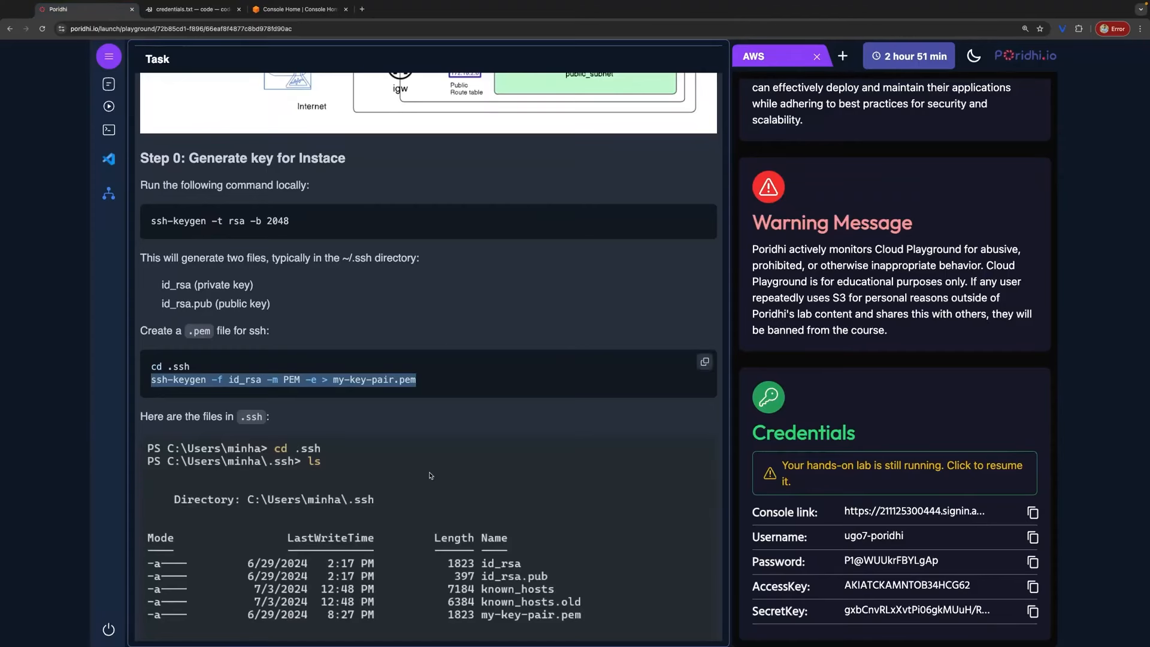
Step: Create a directory named aws-pulumi-setup inside ~/.ssh and list the directory contents
{"action": "scroll", "coordinate": [429, 478], "scroll_direction": "down", "scroll_amount": 5}
{"action": "scroll", "coordinate": [429, 478], "scroll_direction": "down", "scroll_amount": 4}
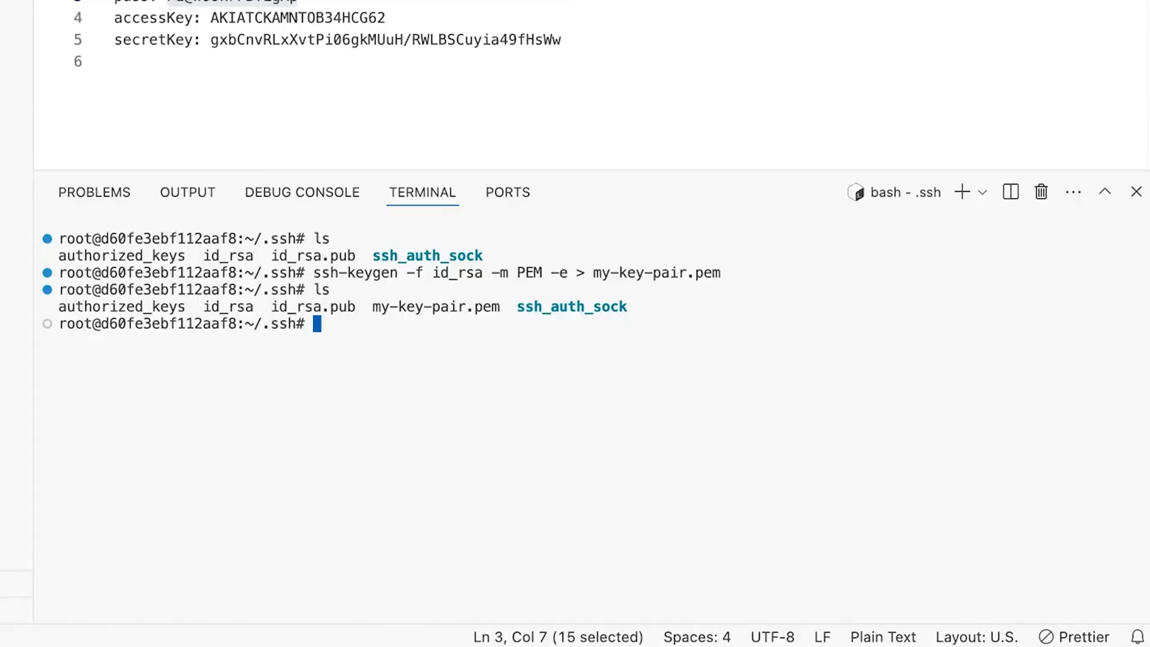
{"action": "type", "text": "mkdir aws"}
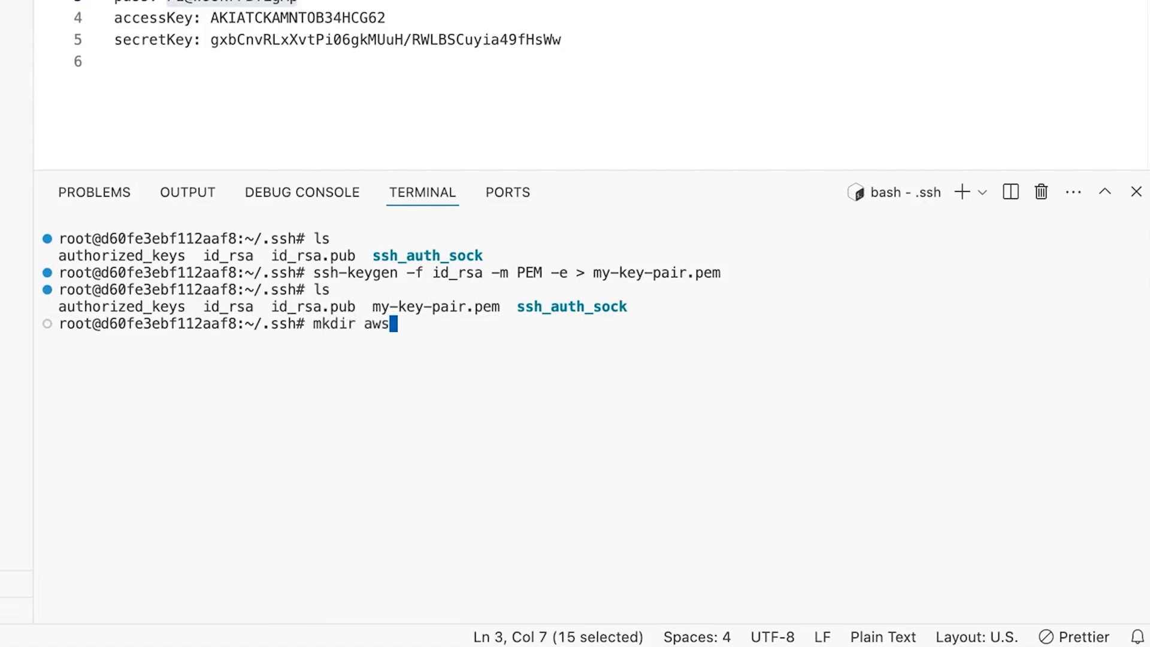
{"action": "type", "text": "-pulumi-setup"}
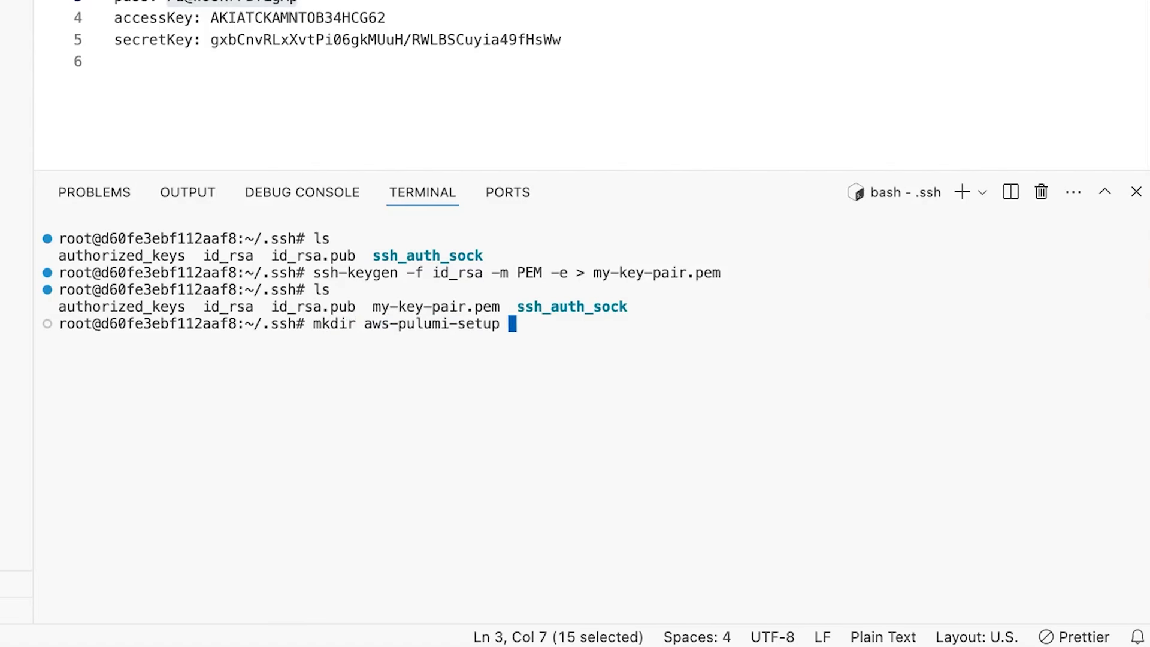
{"action": "key", "text": "Return"}
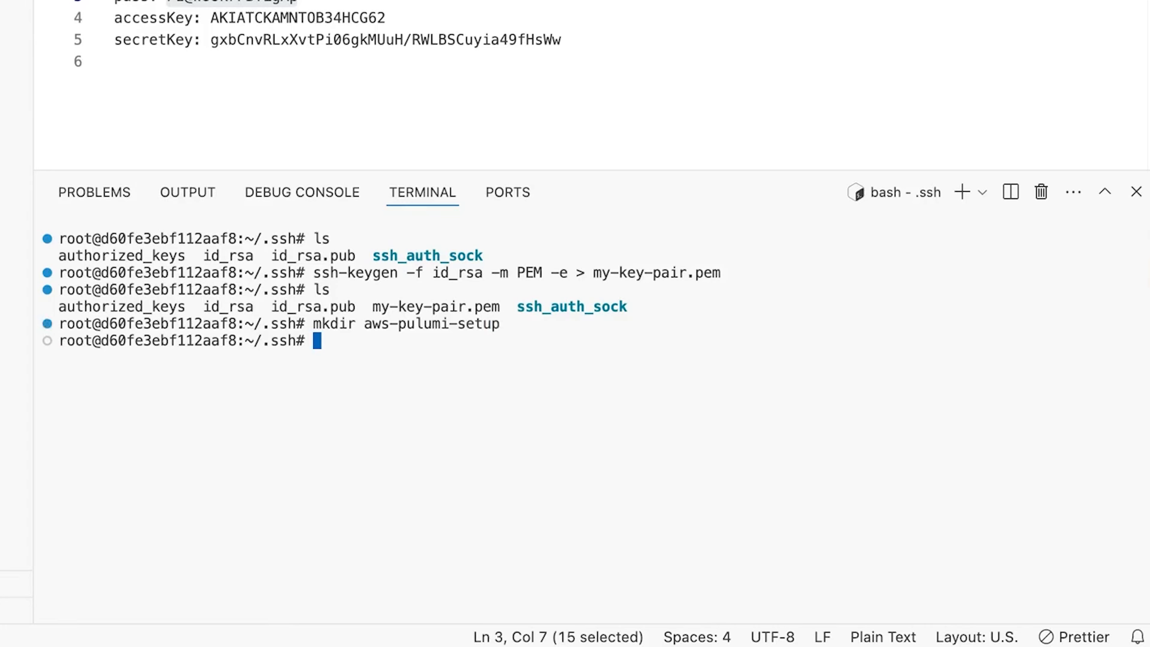
{"action": "type", "text": "ls"}
{"action": "key", "text": "Return"}
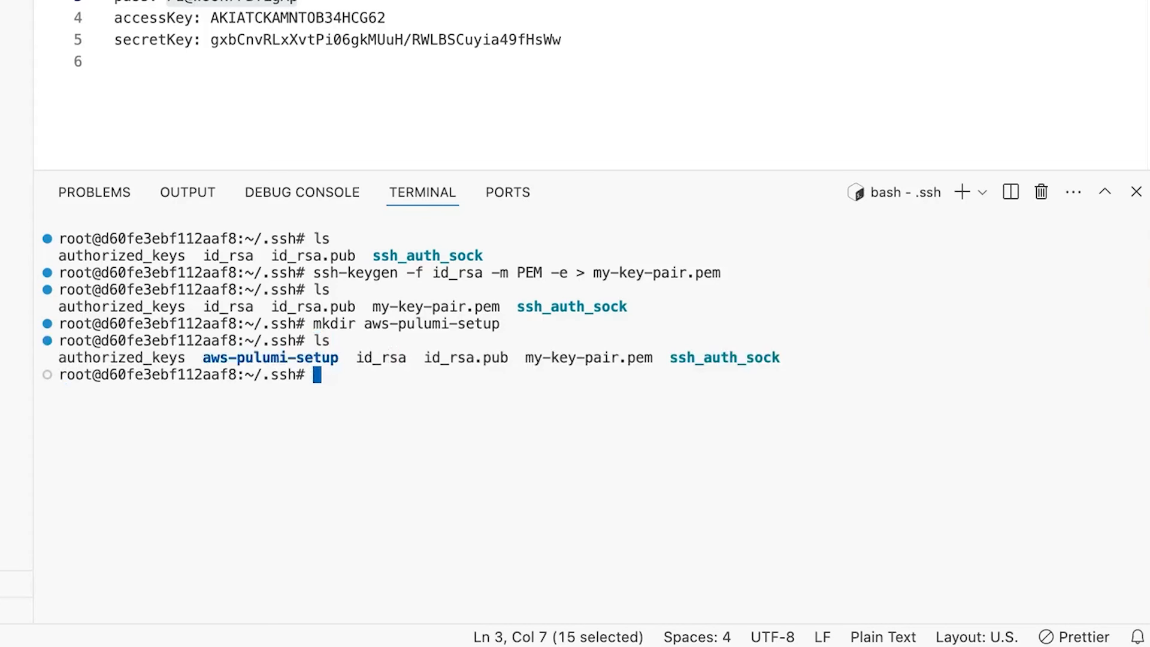
Step: Delete the aws-pulumi-setup directory from ~/.ssh with rm -rf
{"action": "type", "text": "rm -rf aws-pu"}
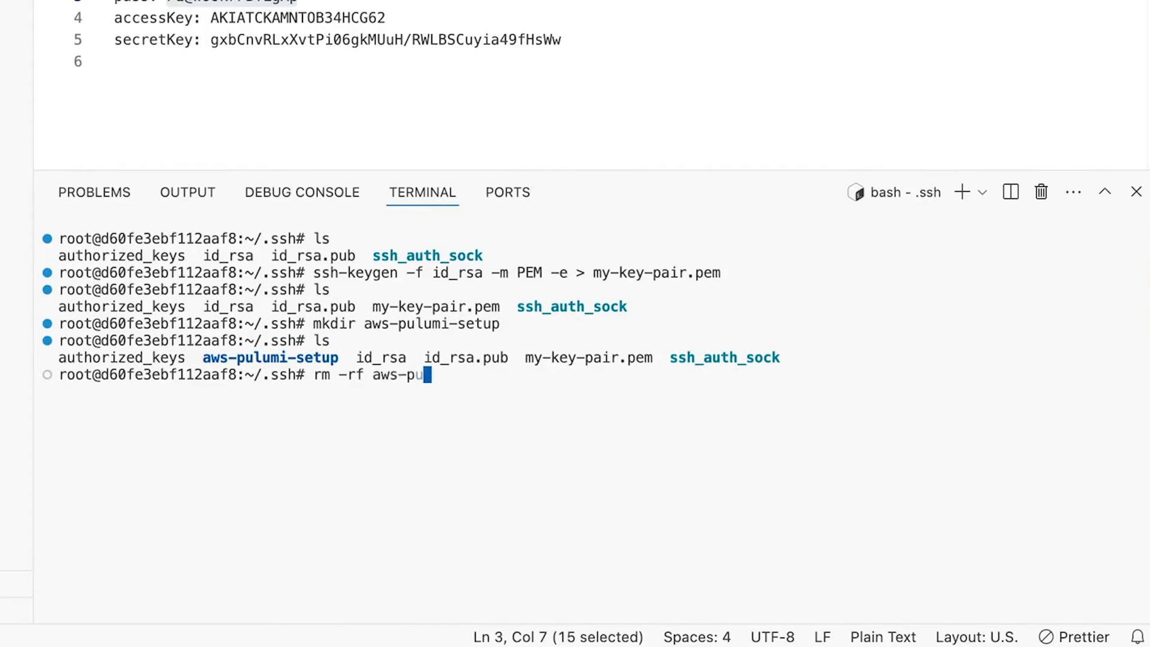
{"action": "type", "text": "lumi-setup"}
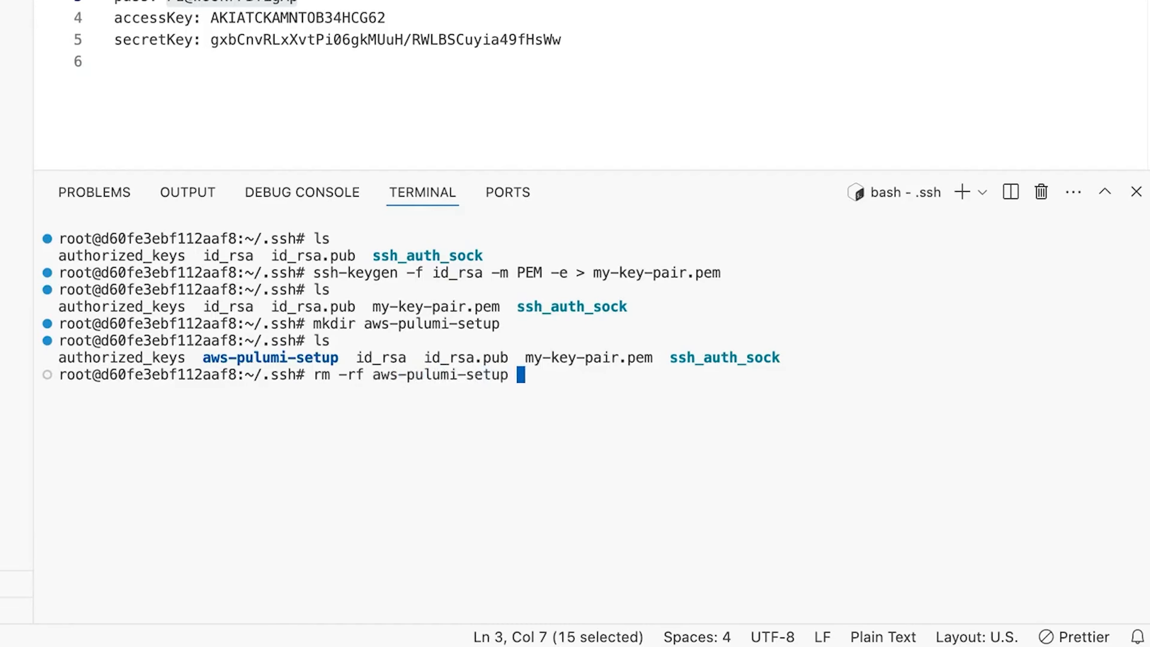
{"action": "key", "text": "Return"}
Step: Move from ~/.ssh up to the home directory, change into the code folder and list its files
{"action": "type", "text": "cd .."}
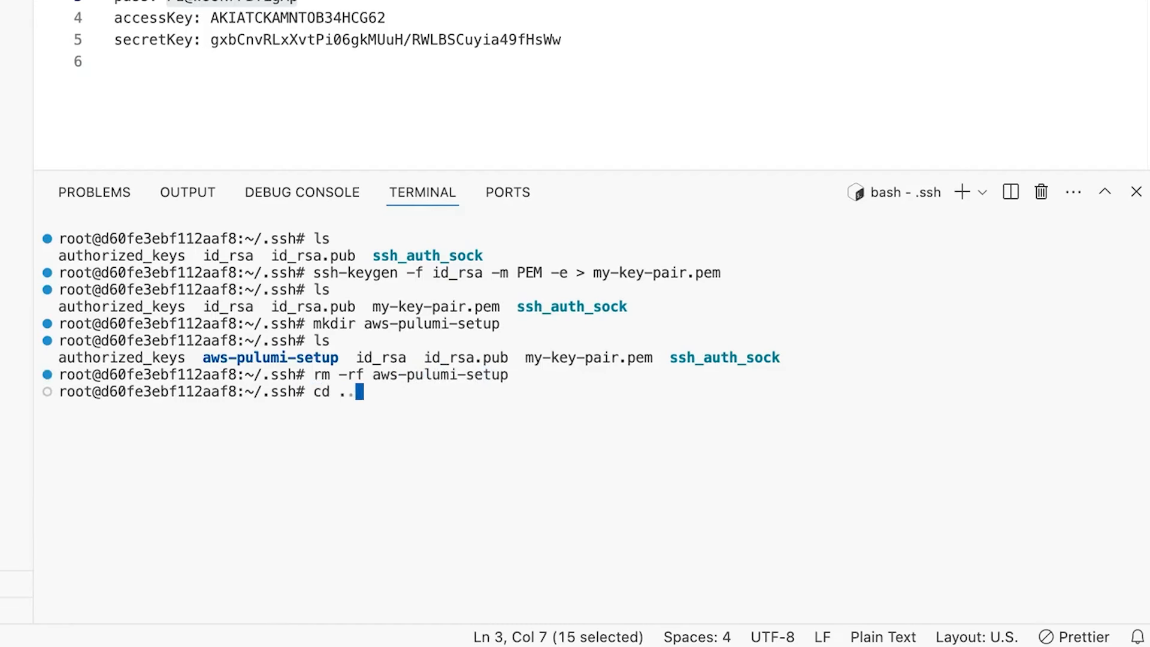
{"action": "key", "text": "Return"}
{"action": "type", "text": "cd code"}
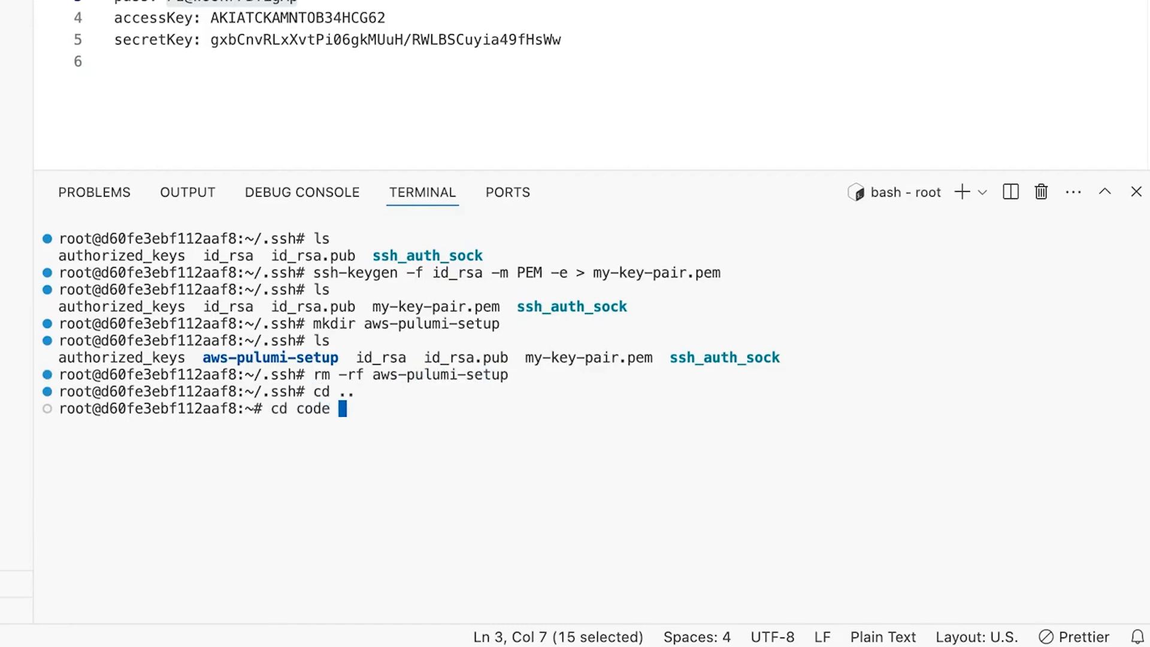
{"action": "key", "text": "Return"}
{"action": "type", "text": "ls"}
{"action": "key", "text": "Return"}
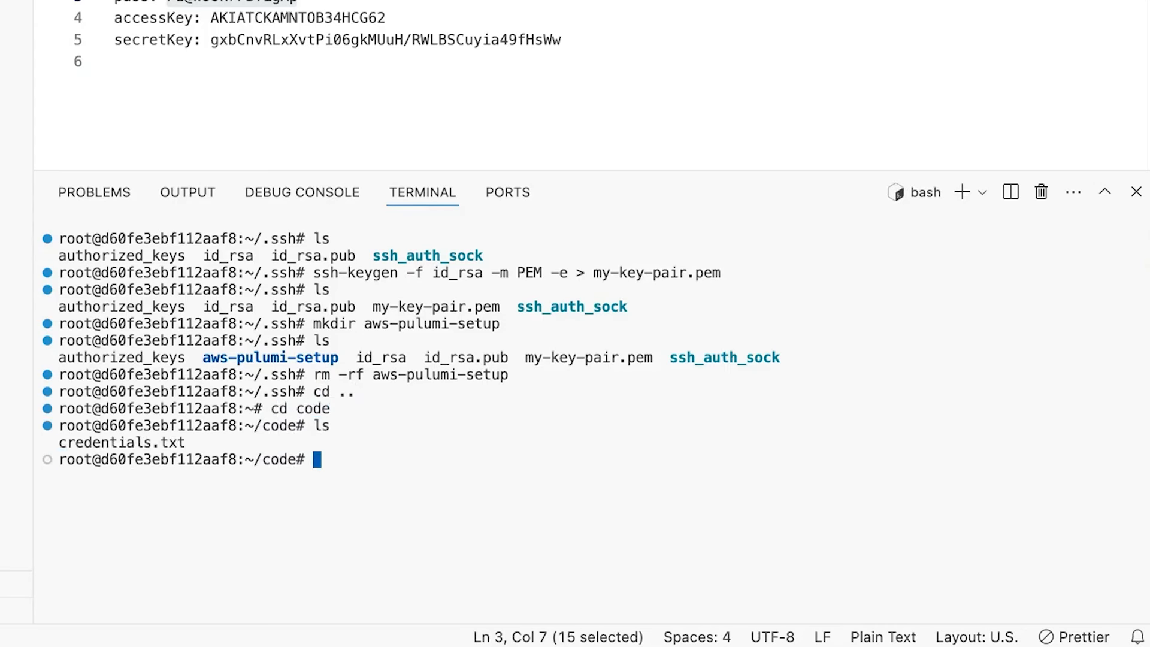
Step: Create a directory named aws-pulumi-setup in the code folder and clear the terminal
{"action": "type", "text": "mkdir"}
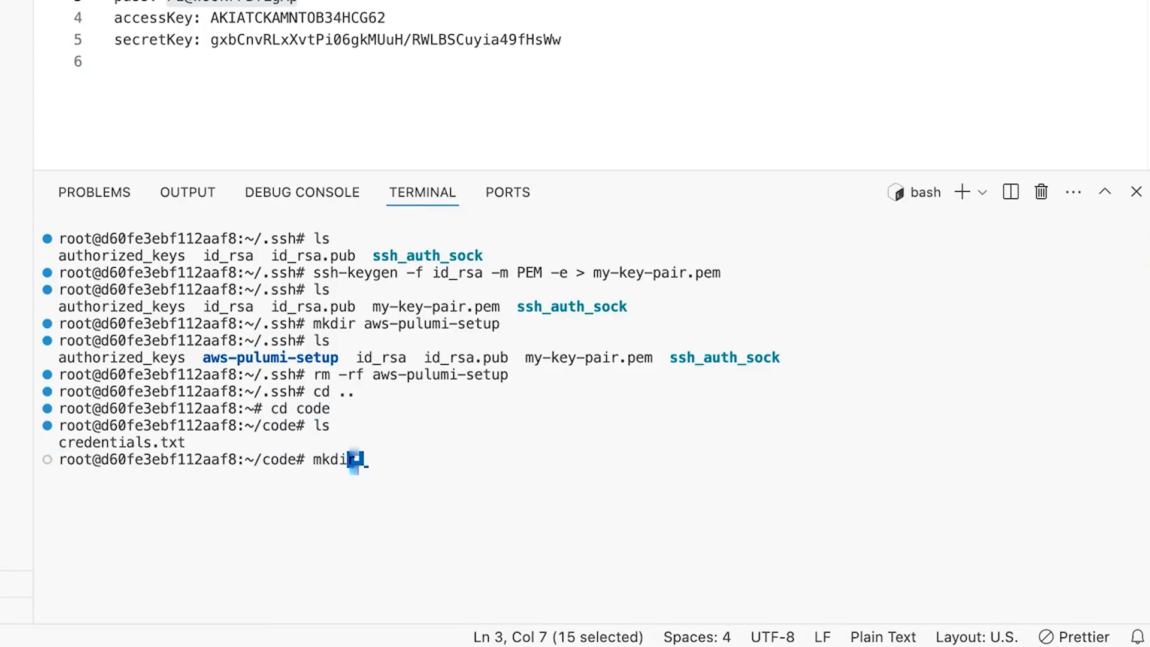
{"action": "type", "text": " aws-pulu"}
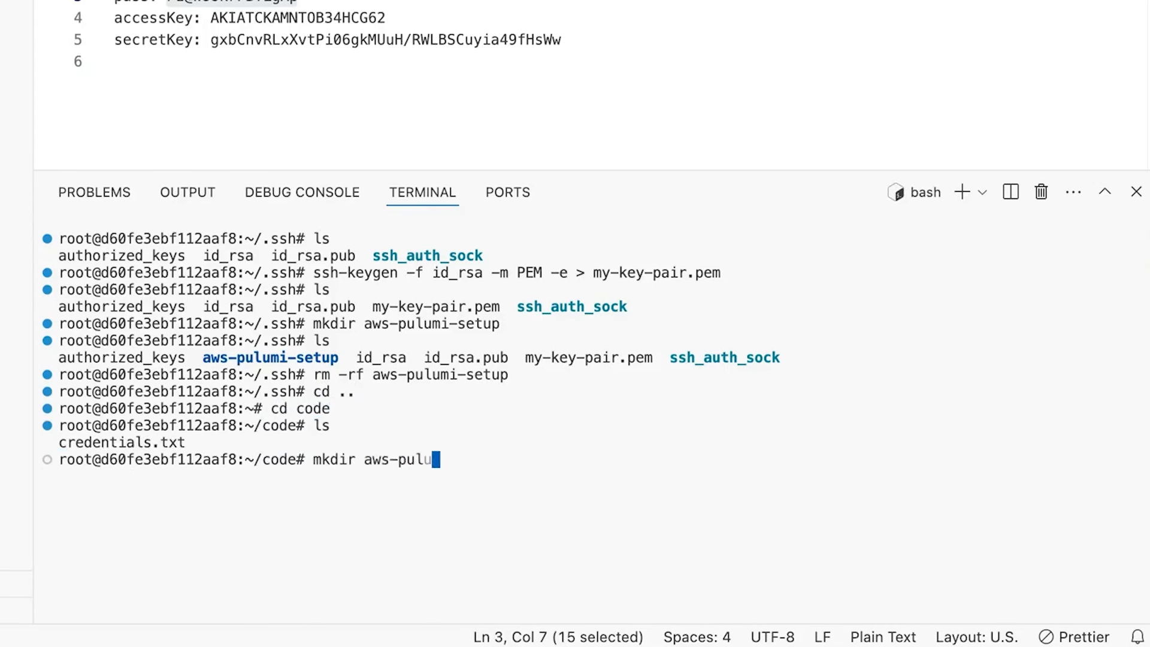
{"action": "type", "text": "mi-setup"}
{"action": "key", "text": "Return"}
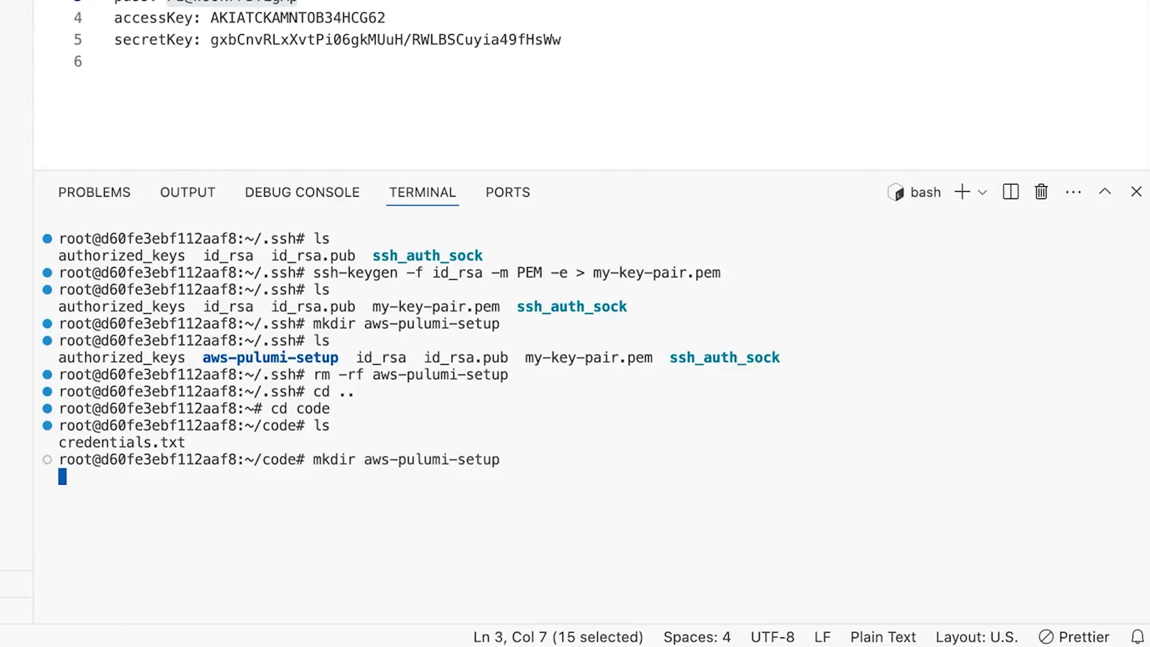
{"action": "type", "text": "clear"}
{"action": "key", "text": "Return"}
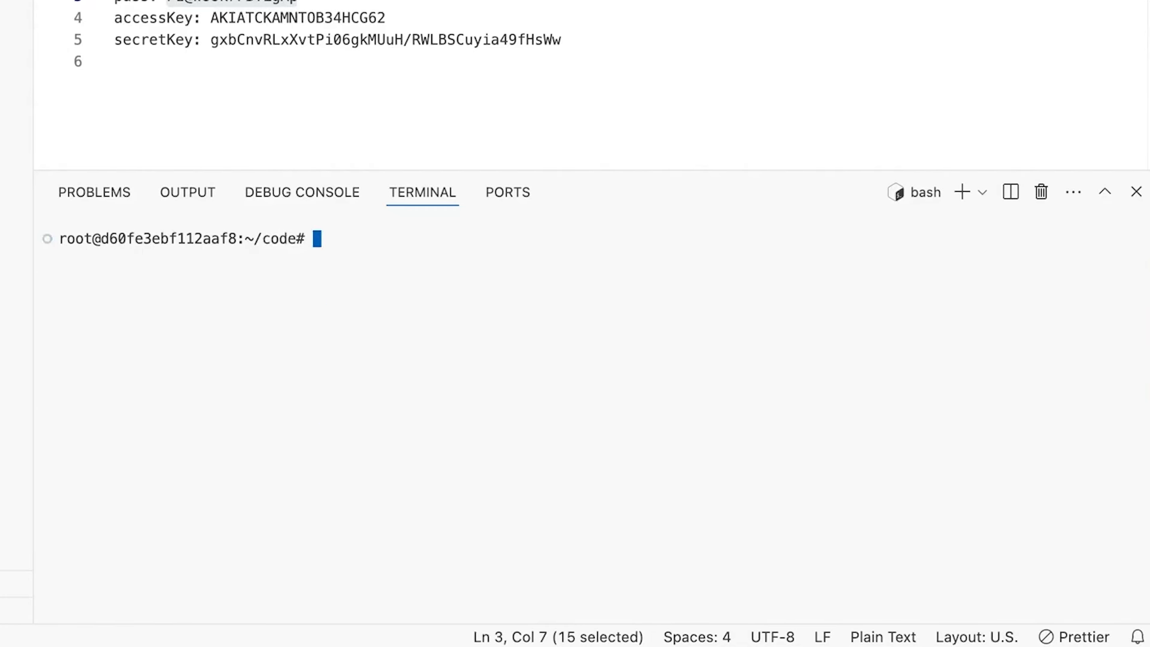
Step: Change into the aws-pulumi-setup directory in the terminal
{"action": "type", "text": "cd aws-pu"}
{"action": "type", "text": "lumi-s"}
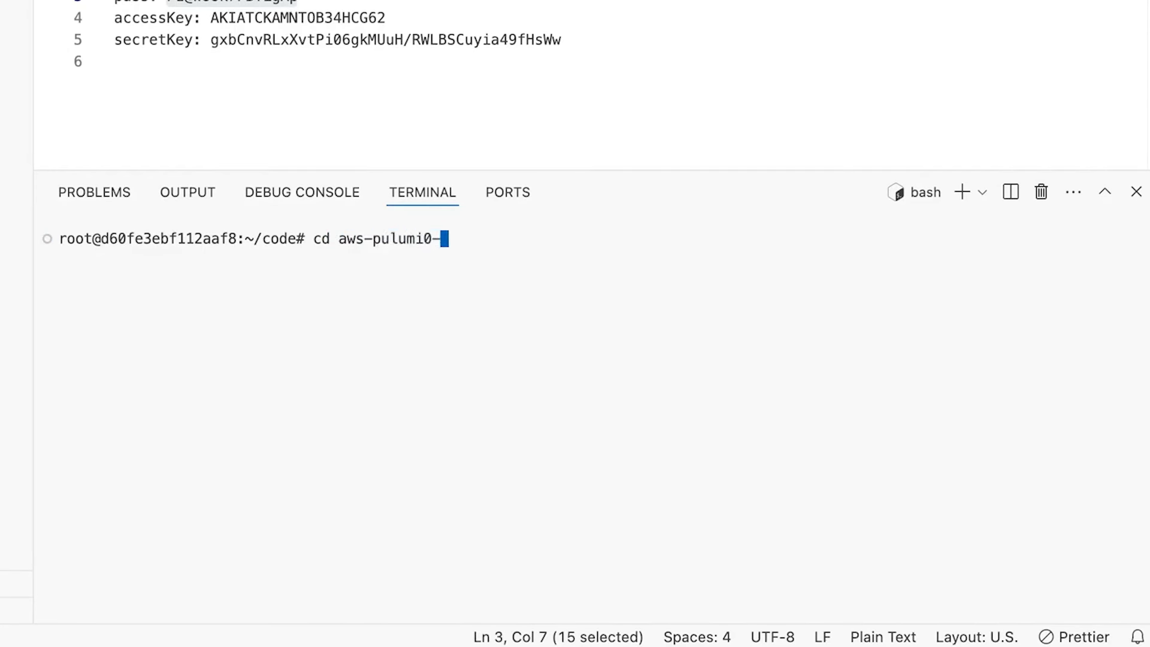
{"action": "type", "text": "etup"}
{"action": "key", "text": "Return"}
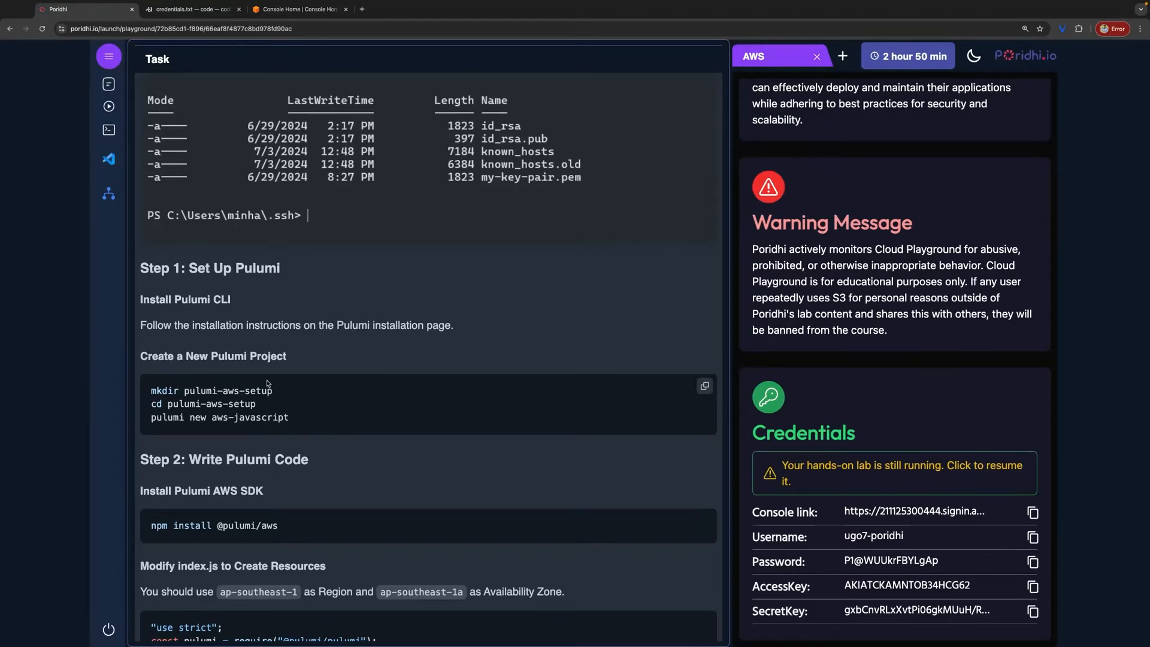
Step: Copy the project creation command from the lab instructions and run pulumi new aws-javascript in the aws-pulumi-setup directory
{"action": "left_click_drag", "start_coordinate": [289, 419], "coordinate": [211, 419]}
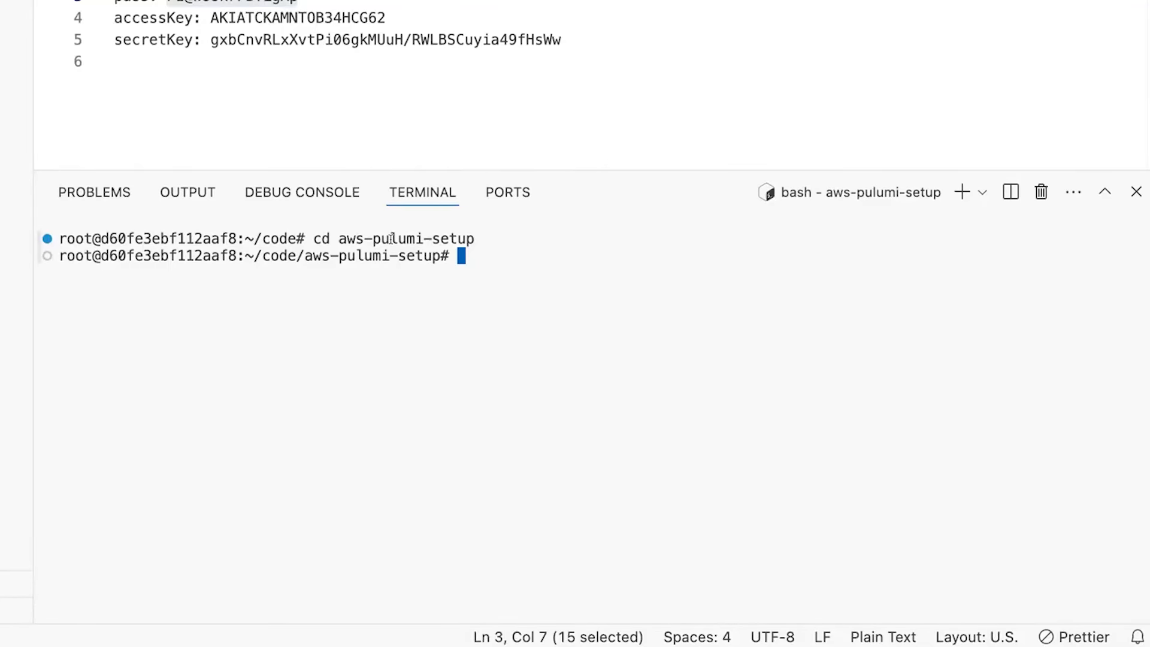
{"action": "type", "text": "pulumi new aws-javascript"}
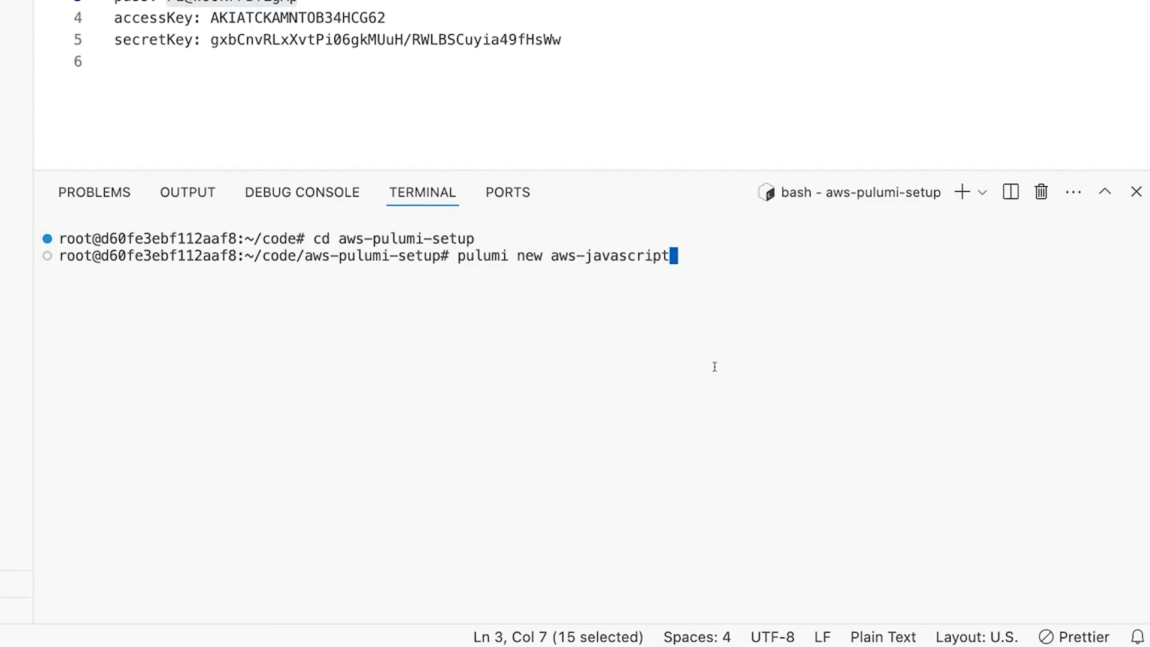
{"action": "key", "text": "Return"}
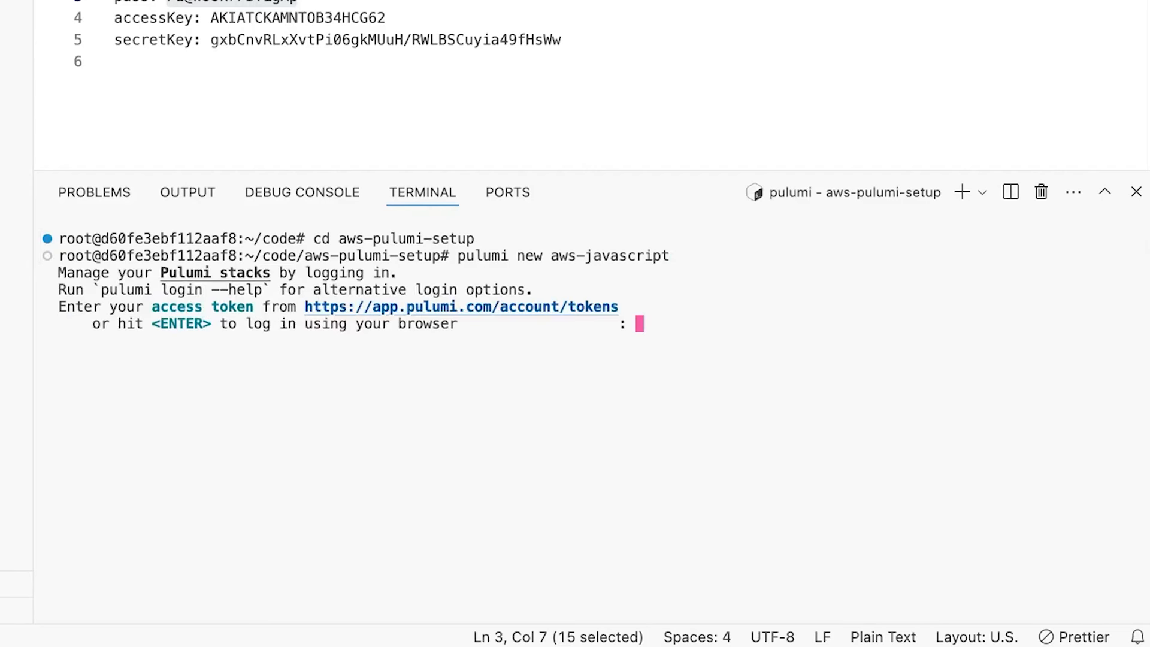
Step: Open the Pulumi access tokens page from the terminal link, create a personal access token without a description and copy it
{"action": "left_click", "coordinate": [487, 312]}
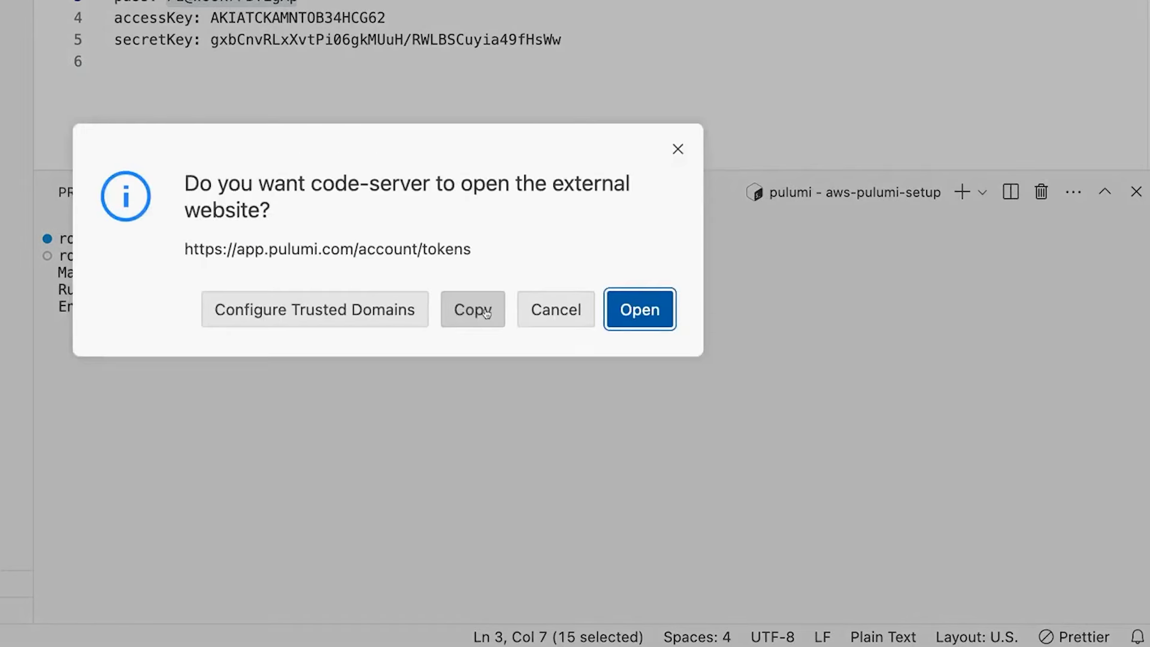
{"action": "left_click", "coordinate": [640, 311]}
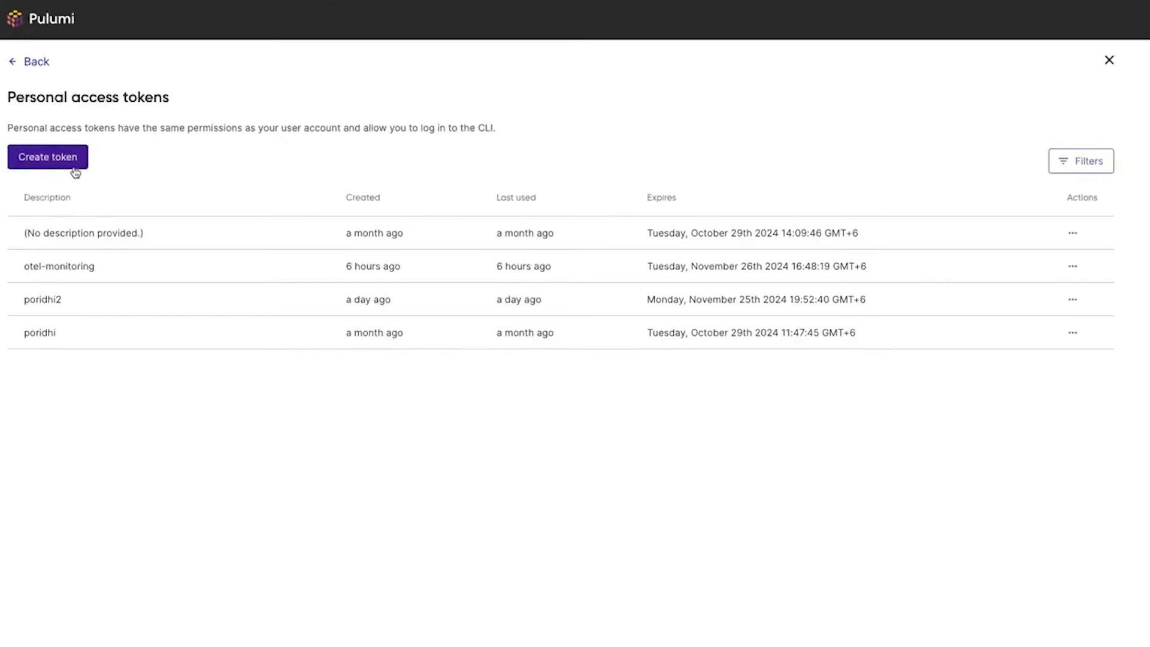
{"action": "left_click", "coordinate": [67, 159]}
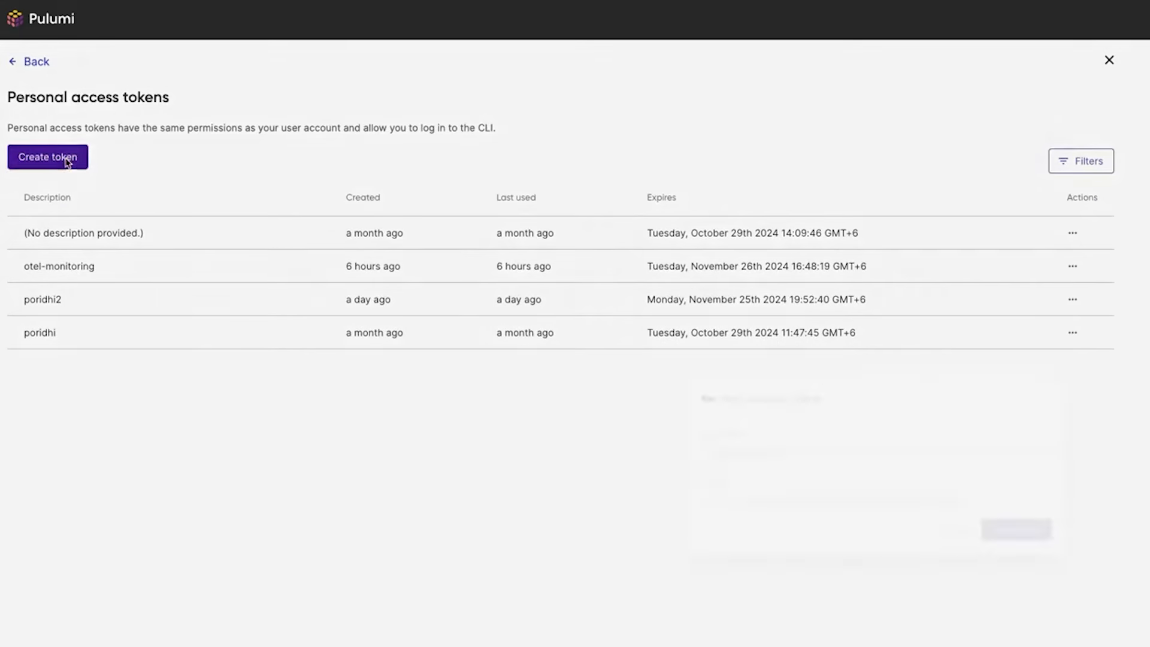
{"action": "left_click", "coordinate": [1022, 541]}
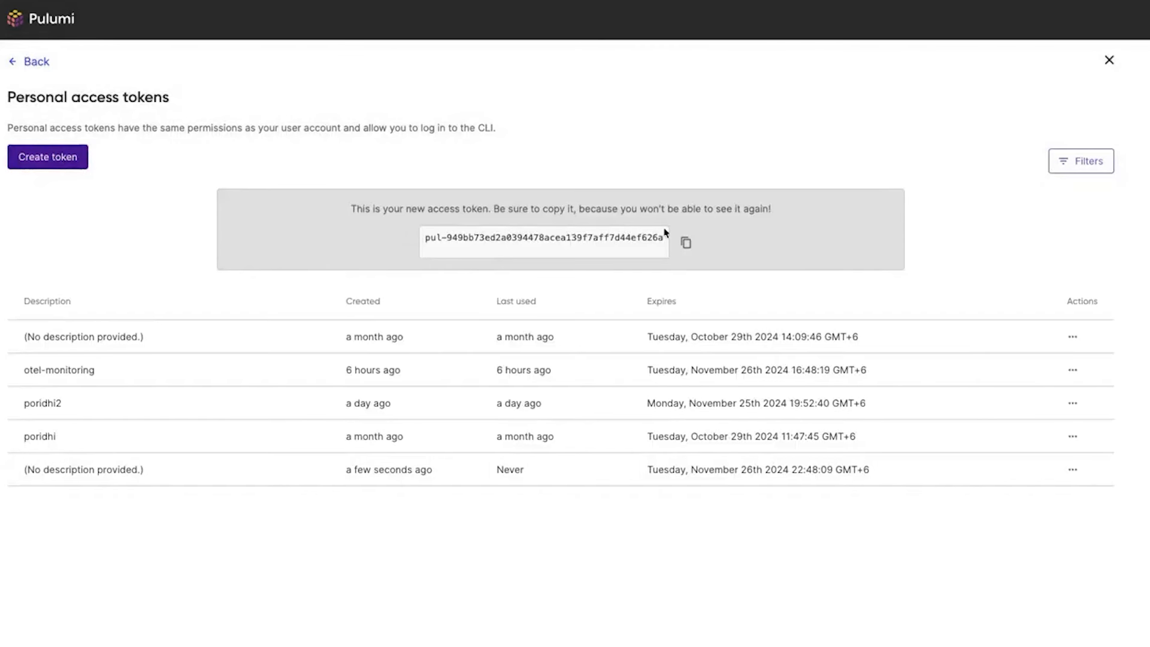
{"action": "left_click", "coordinate": [688, 243]}
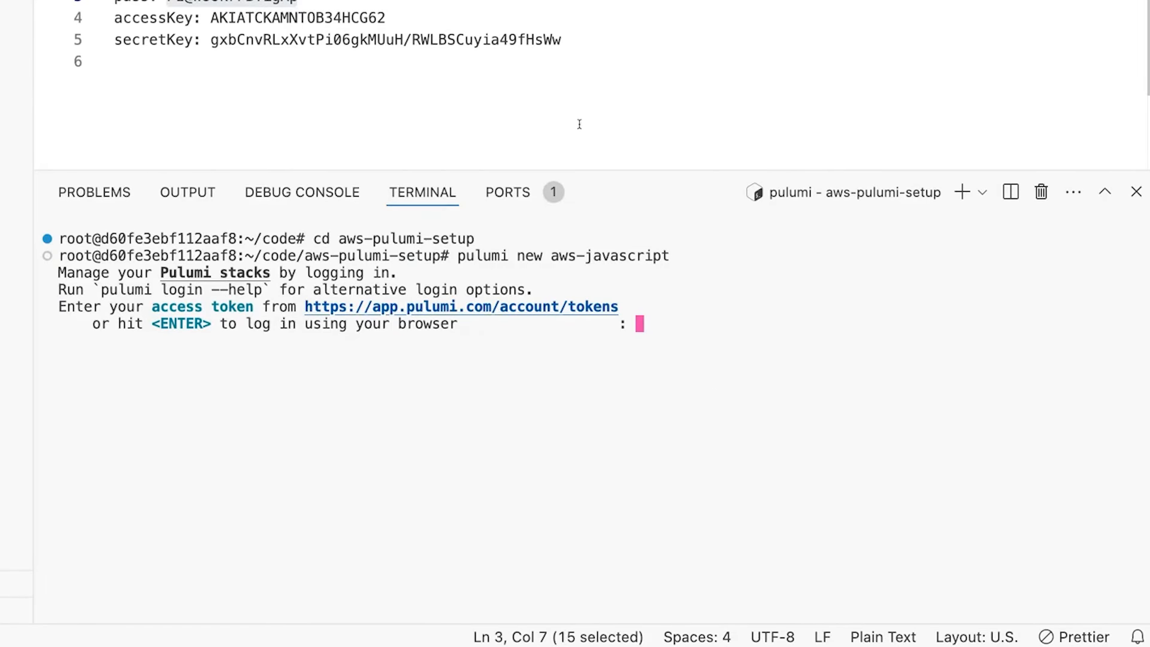
Step: Record the Pulumi access token in credentials.txt under a pulumiToken label and submit it at the terminal's Pulumi login prompt
{"action": "left_click", "coordinate": [634, 37]}
{"action": "key", "text": "Return"}
{"action": "key", "text": "ctrl+space"}
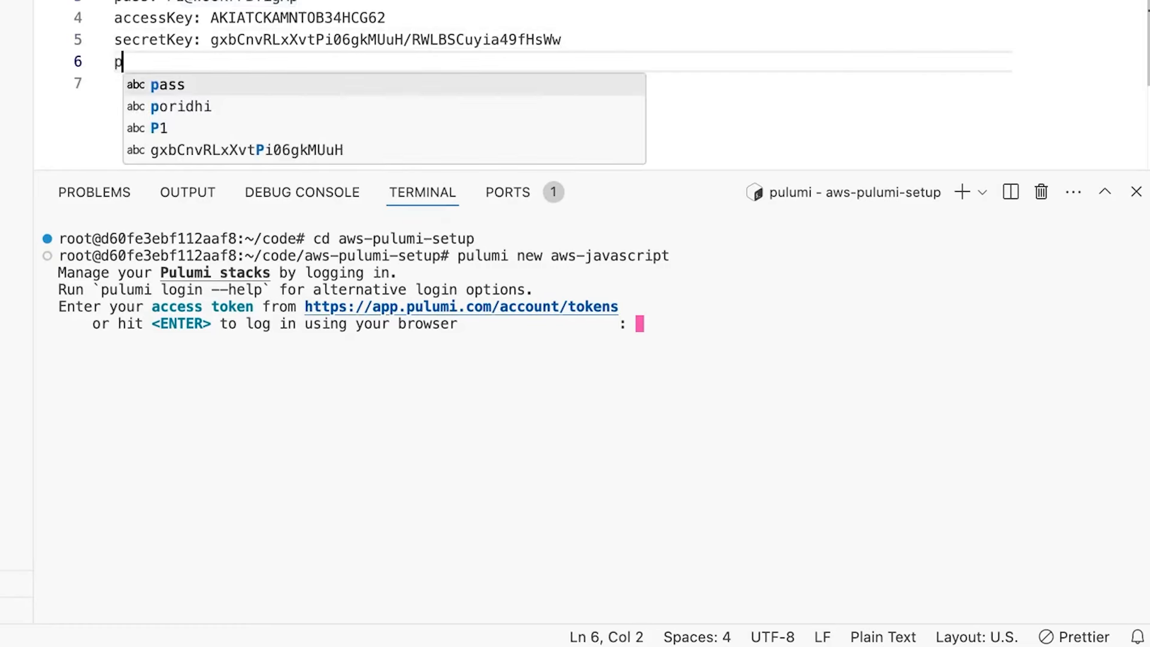
{"action": "key", "text": "Escape"}
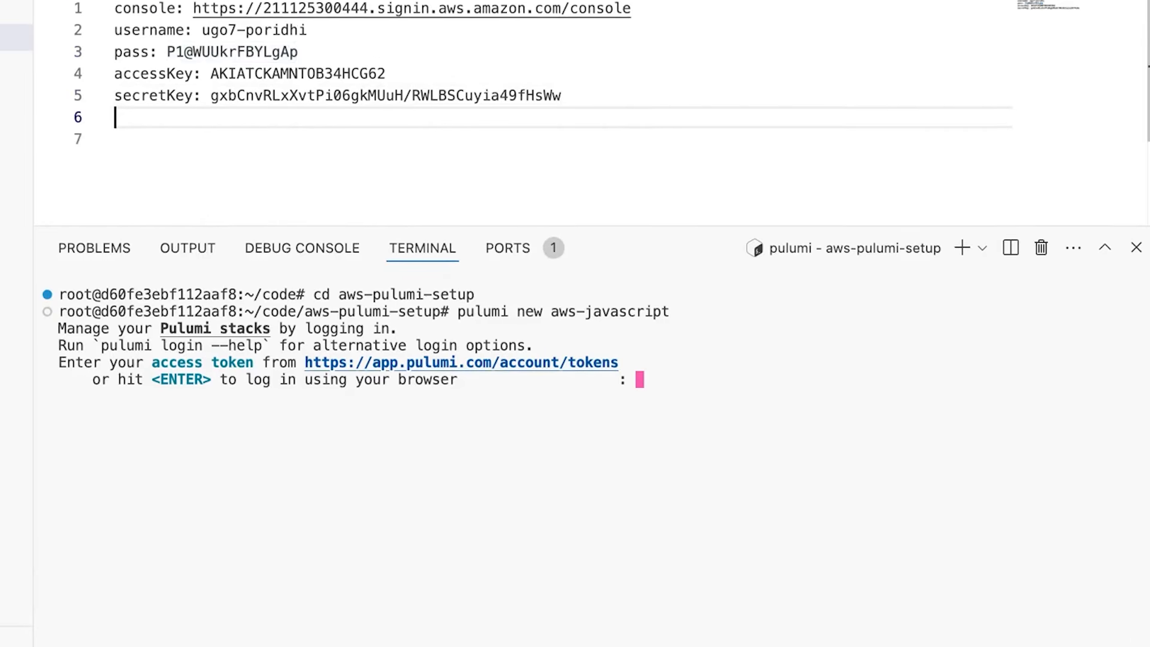
{"action": "type", "text": "pulumi"}
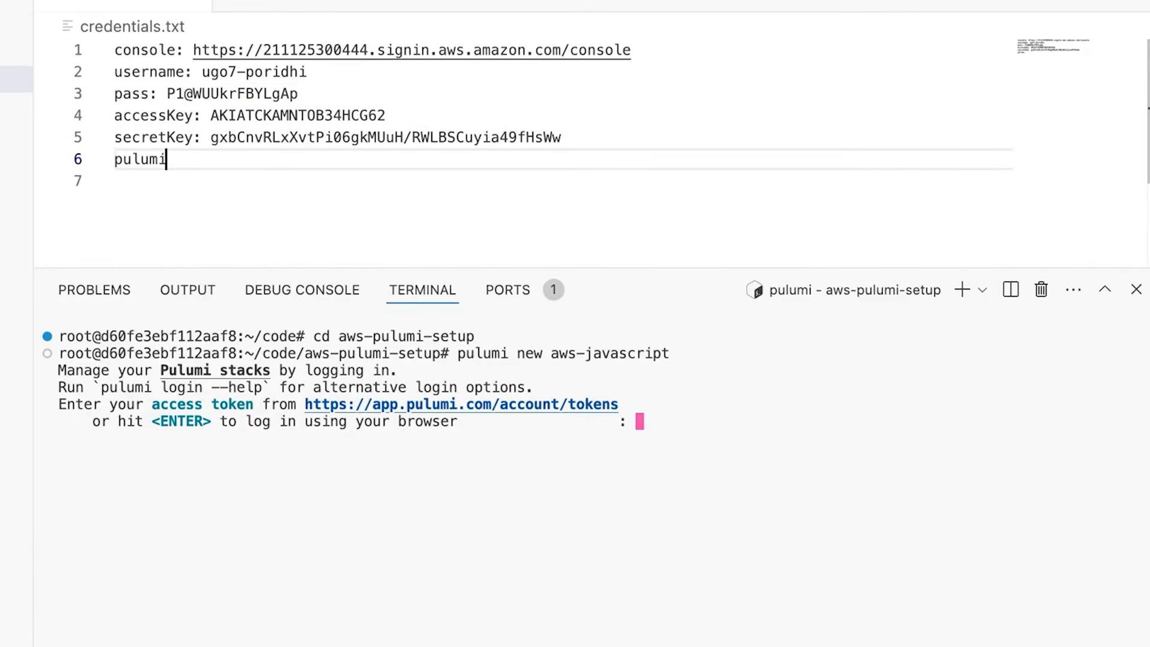
{"action": "type", "text": "Token:"}
{"action": "key", "text": "ctrl+v"}
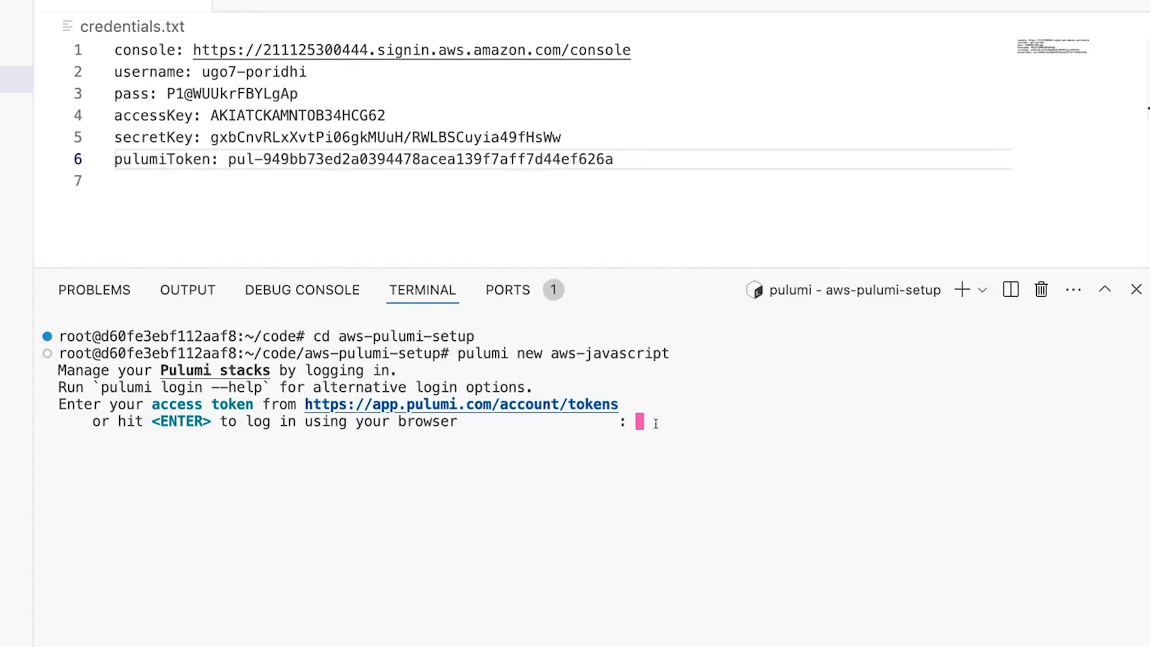
{"action": "key", "text": "ctrl+v"}
{"action": "key", "text": "Return"}
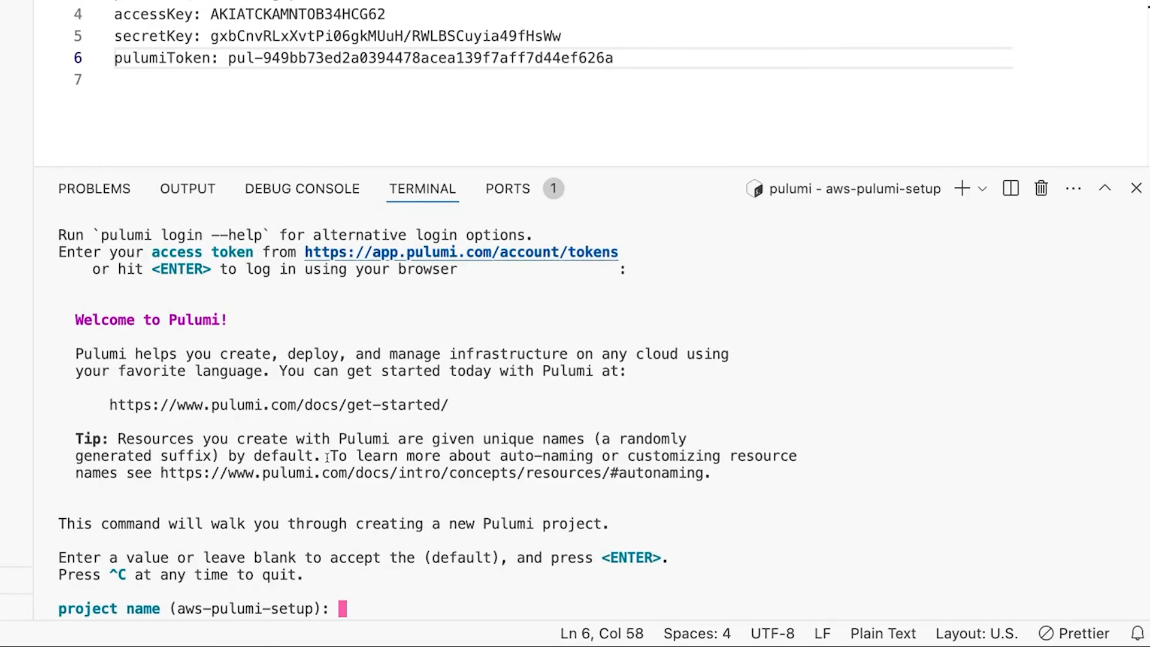
Step: Choose to specify a different project name, enter otel-monitoring-infra and accept the default project description
{"action": "key", "text": "Return"}
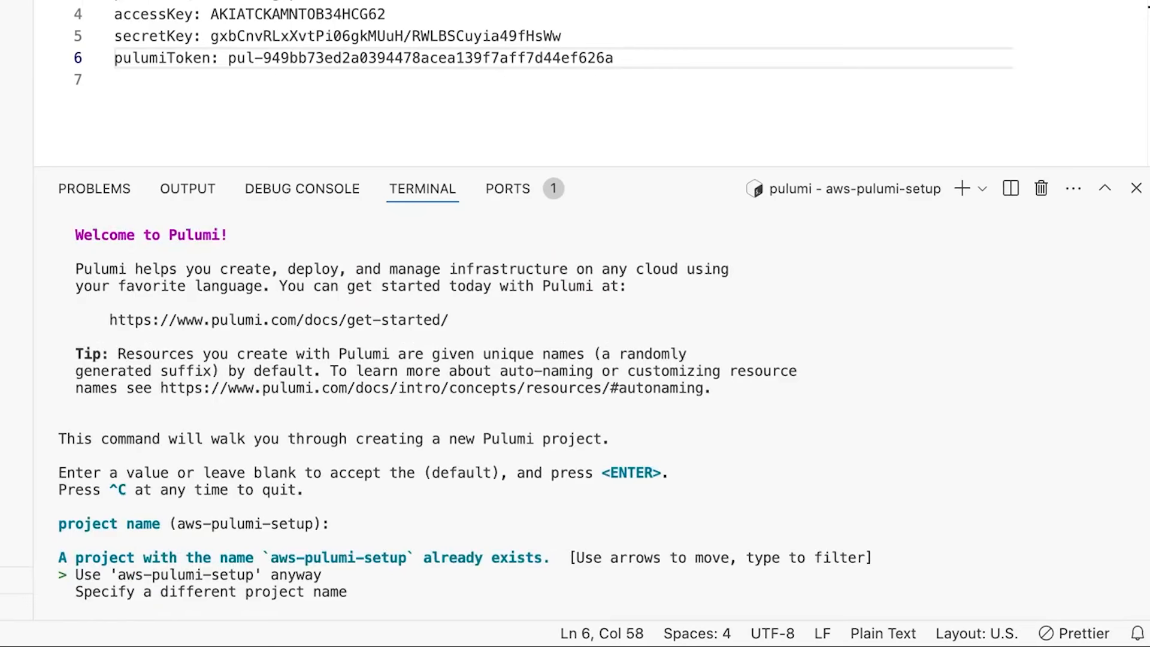
{"action": "key", "text": "Down"}
{"action": "key", "text": "Return"}
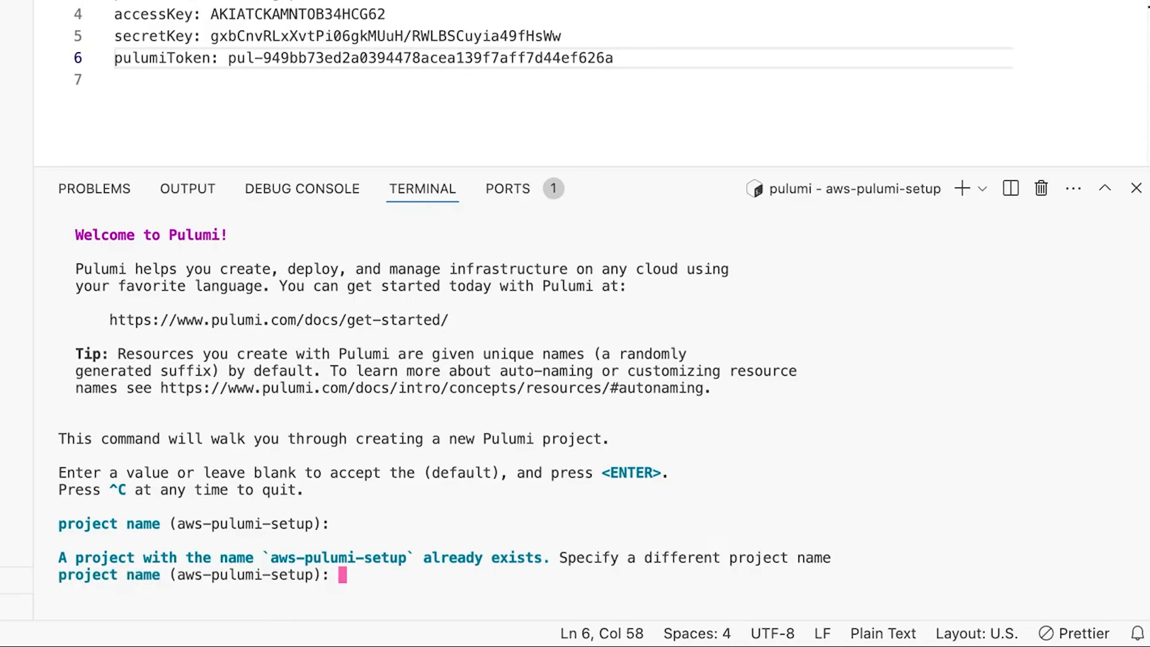
{"action": "type", "text": "otel-"}
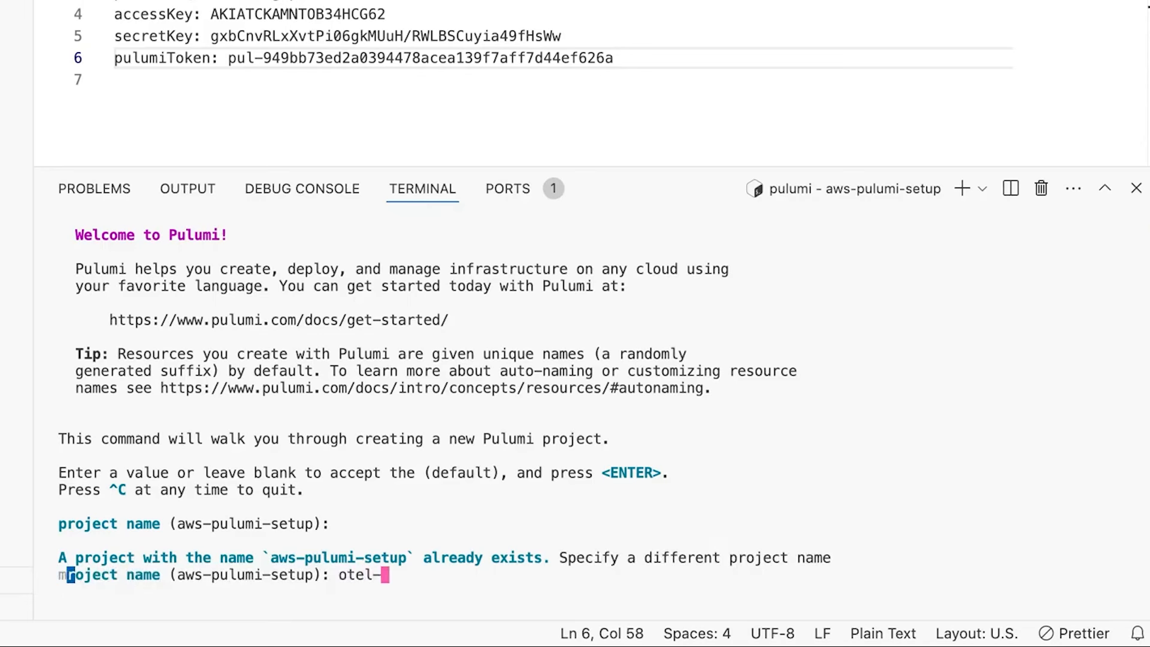
{"action": "type", "text": "monitorin"}
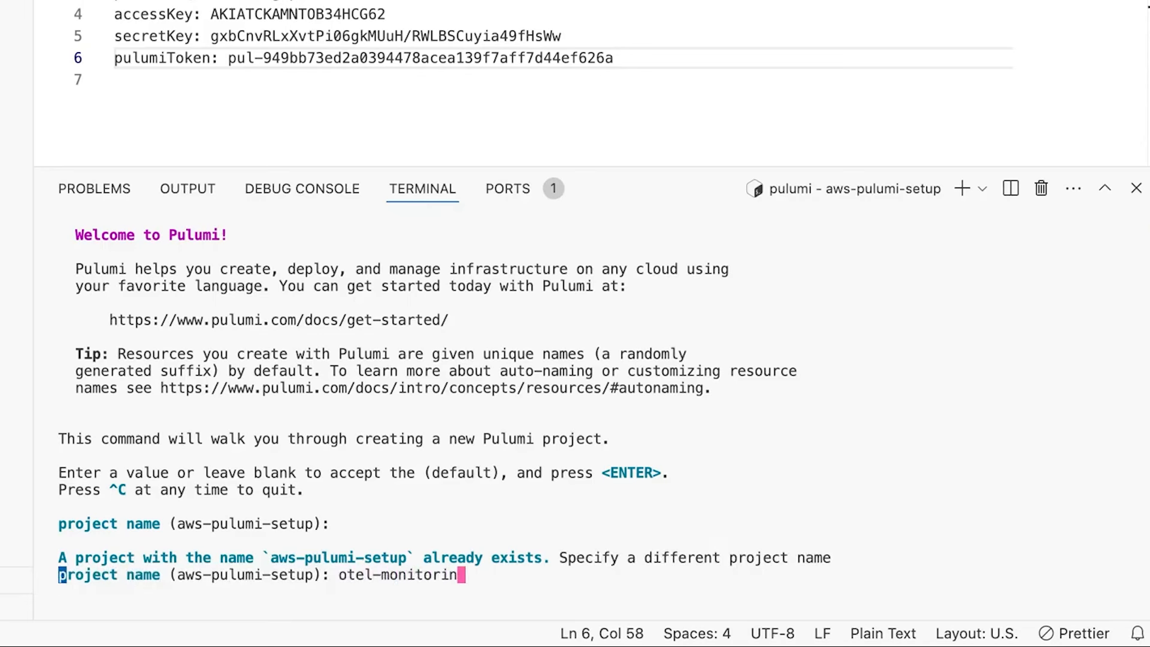
{"action": "type", "text": "g-infra"}
{"action": "key", "text": "Return"}
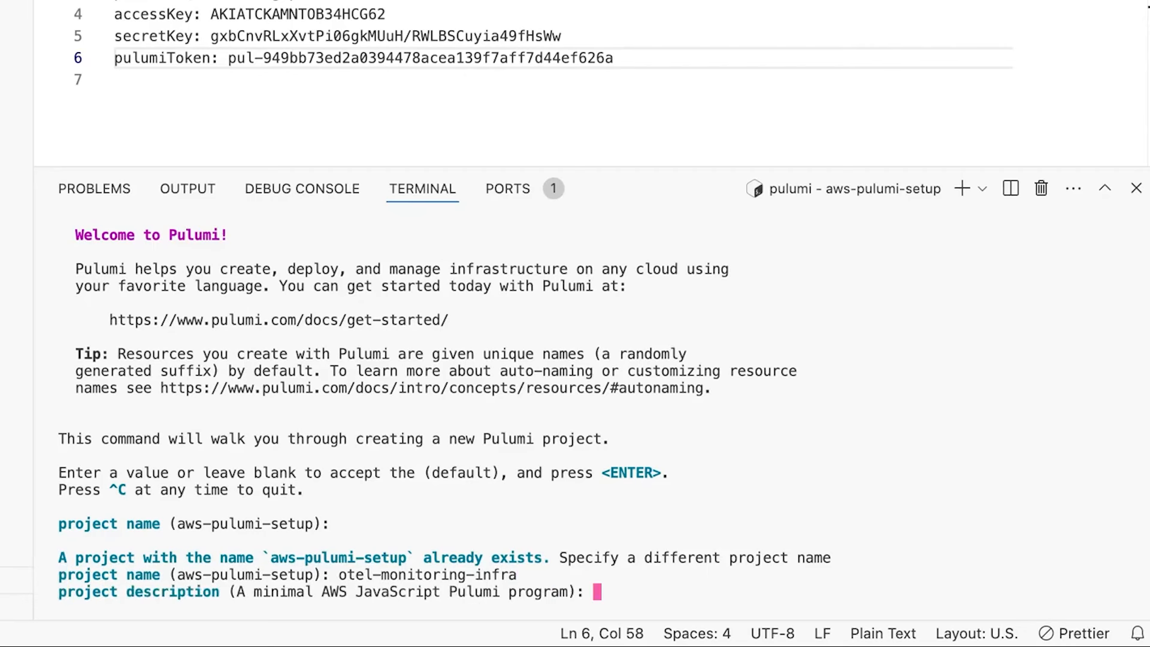
{"action": "key", "text": "Return"}
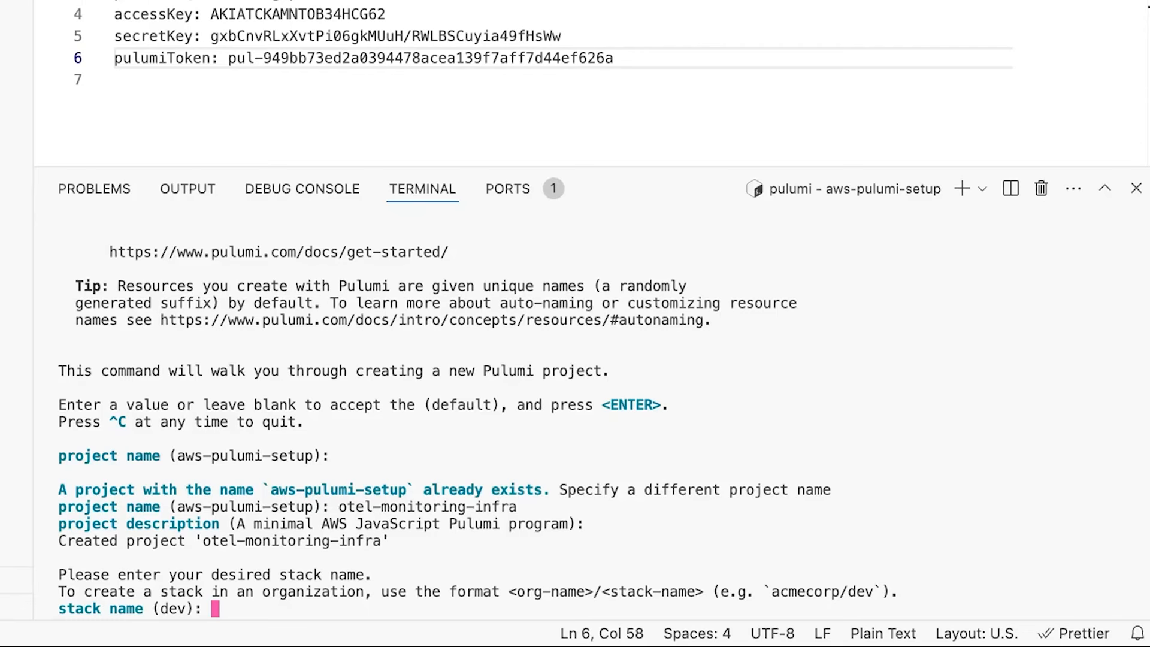
Step: Create the stack dev, choose npm as the package manager and set the AWS region to ap-southeast-1
{"action": "type", "text": "dev"}
{"action": "key", "text": "Return"}
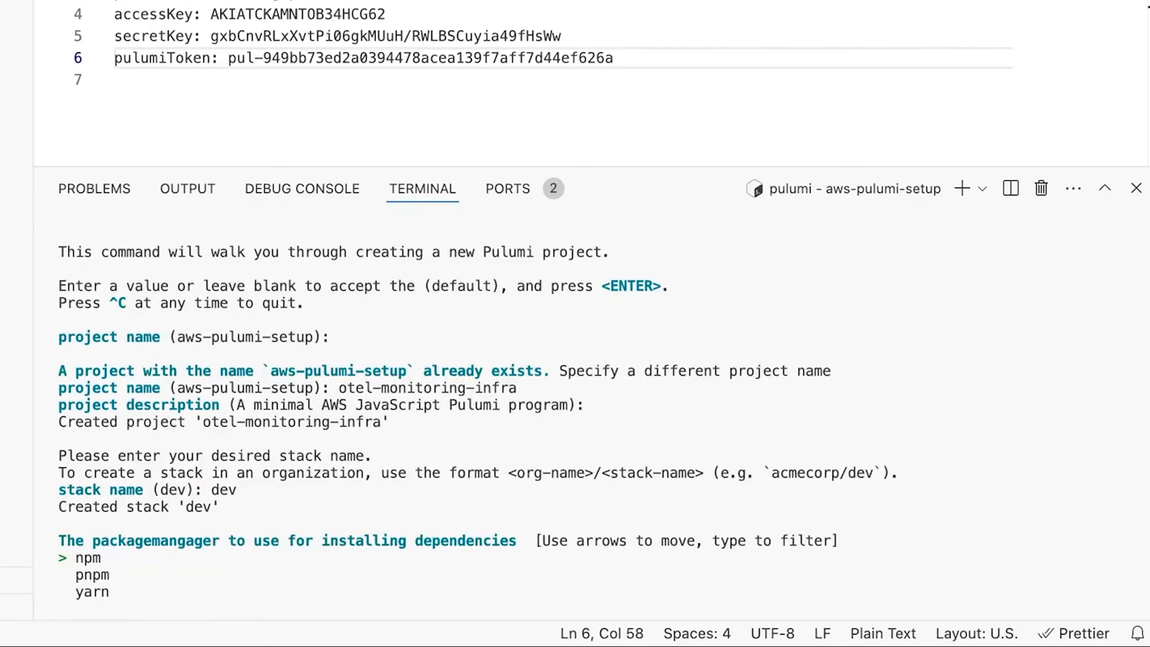
{"action": "key", "text": "Return"}
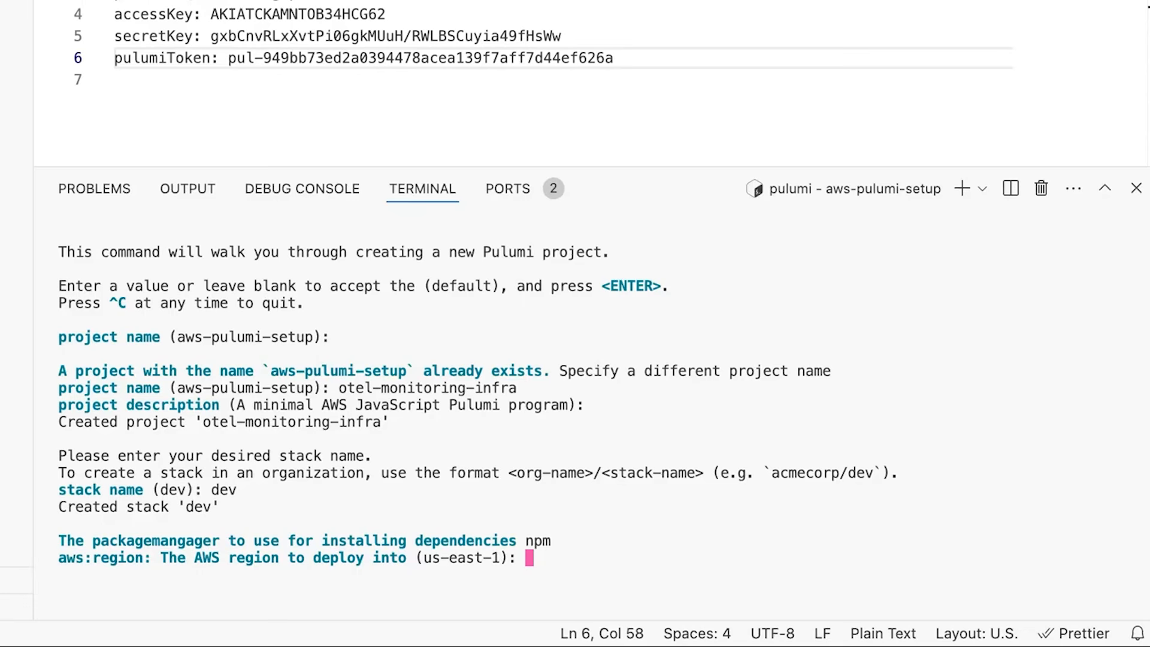
{"action": "type", "text": "ap-so"}
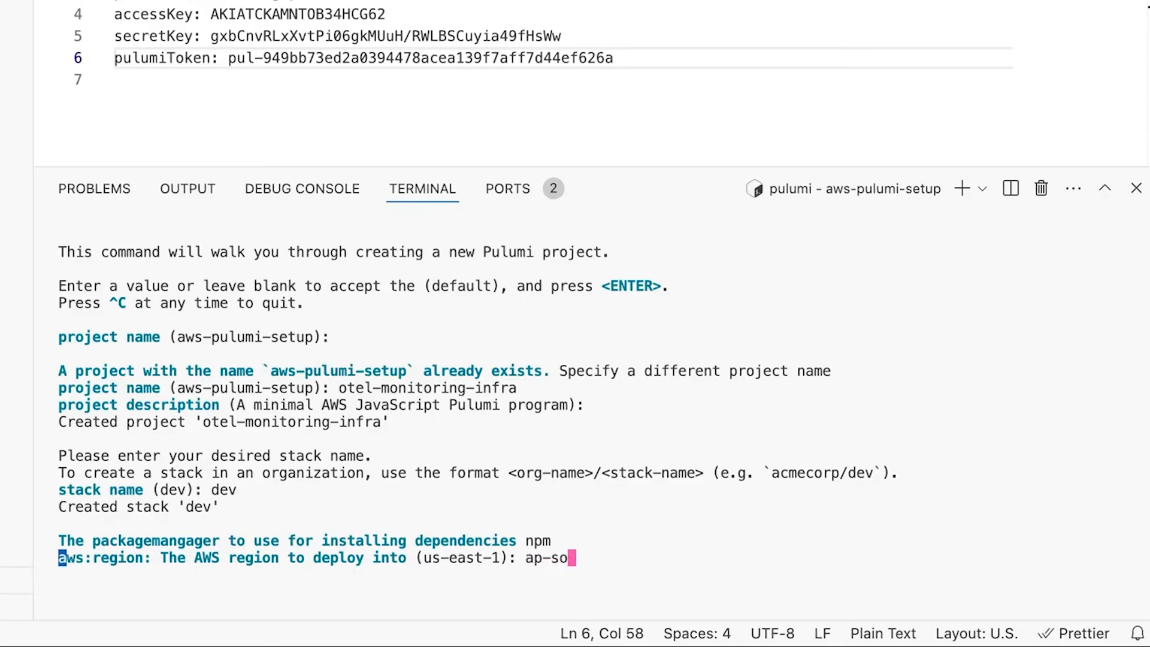
{"action": "type", "text": "utheast-1"}
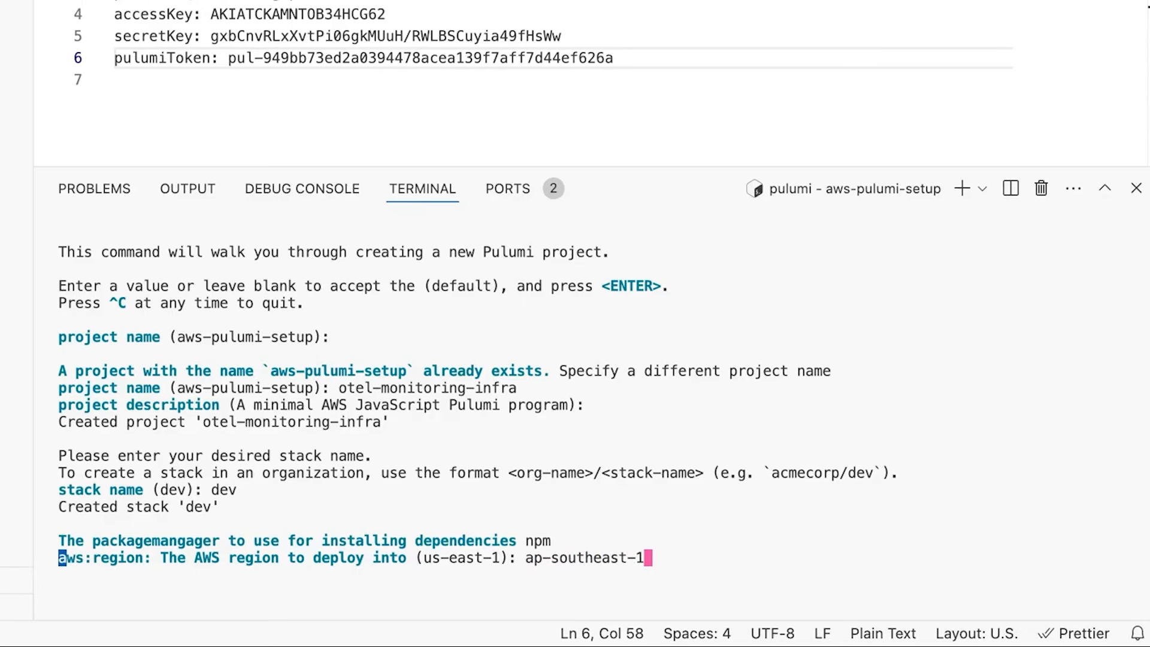
{"action": "key", "text": "Return"}
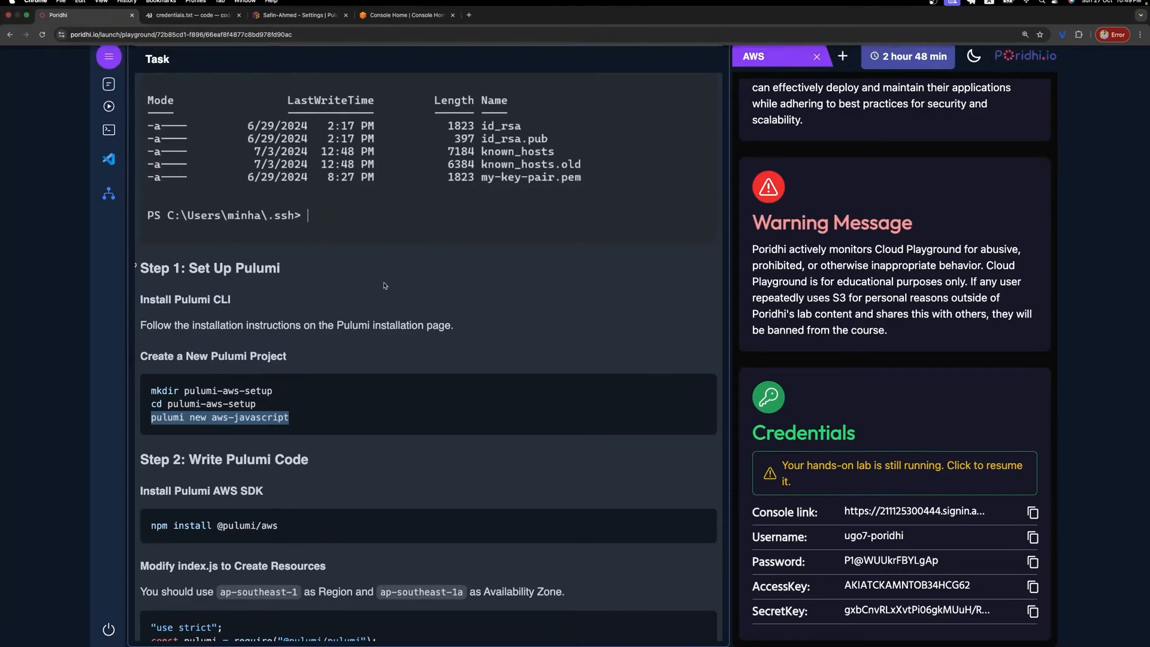
{"action": "scroll", "coordinate": [269, 304], "scroll_direction": "down", "scroll_amount": 5}
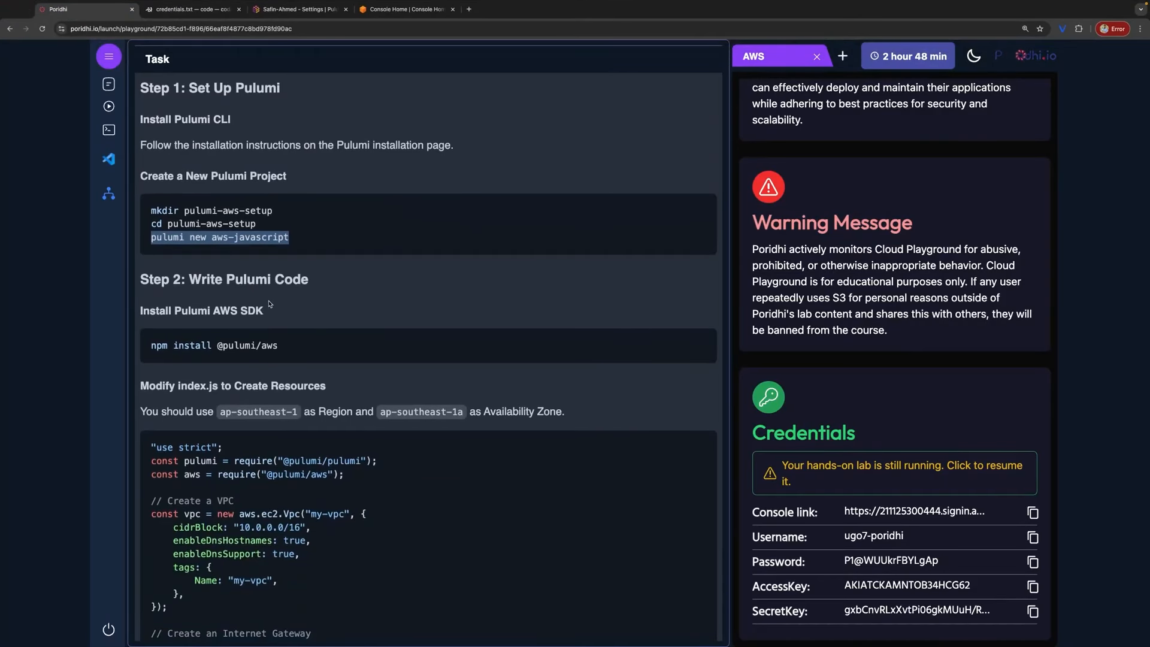
{"action": "left_click", "coordinate": [202, 8]}
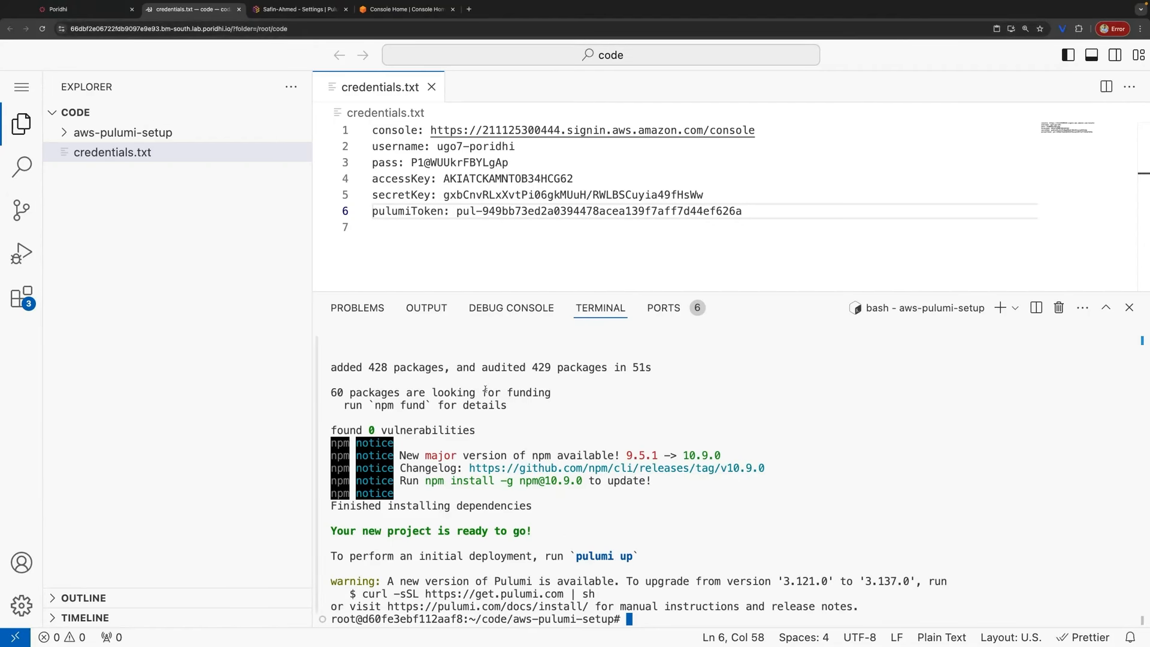
{"action": "left_click", "coordinate": [91, 20]}
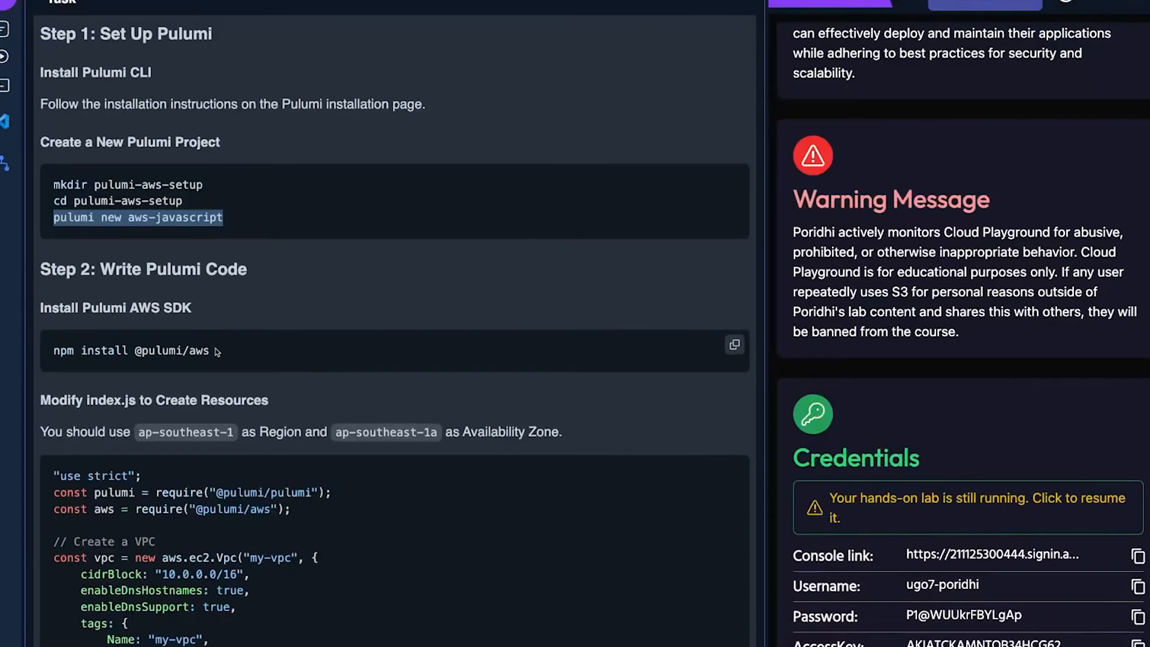
{"action": "left_click_drag", "start_coordinate": [217, 351], "coordinate": [47, 348]}
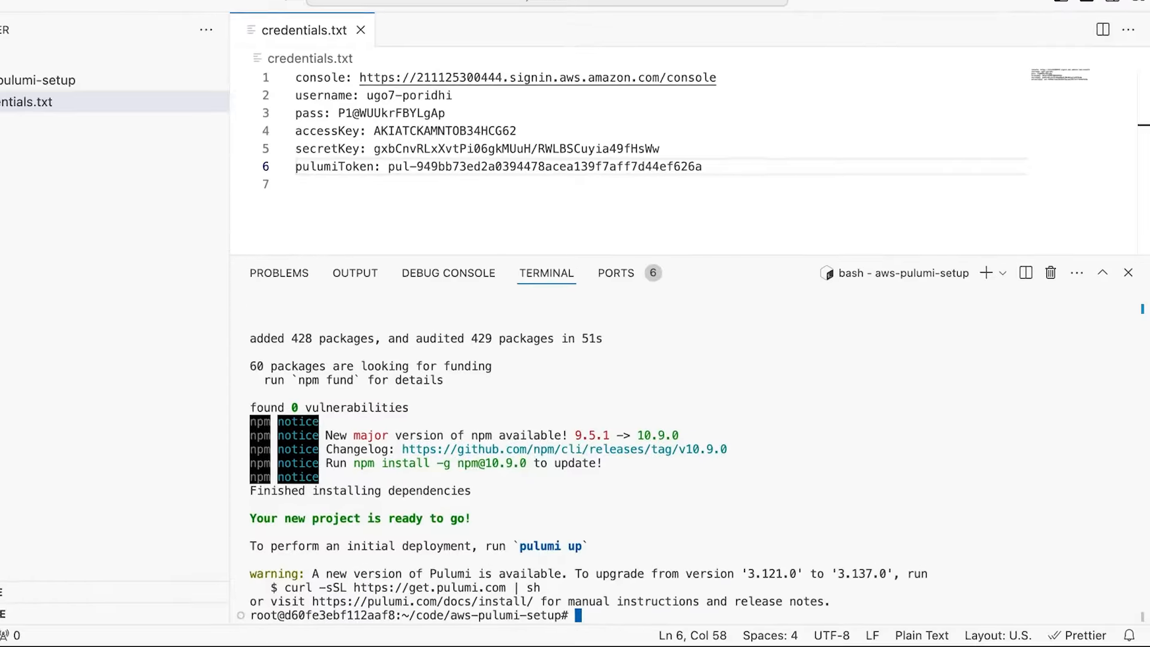
{"action": "type", "text": "npm install @pulumi/aws"}
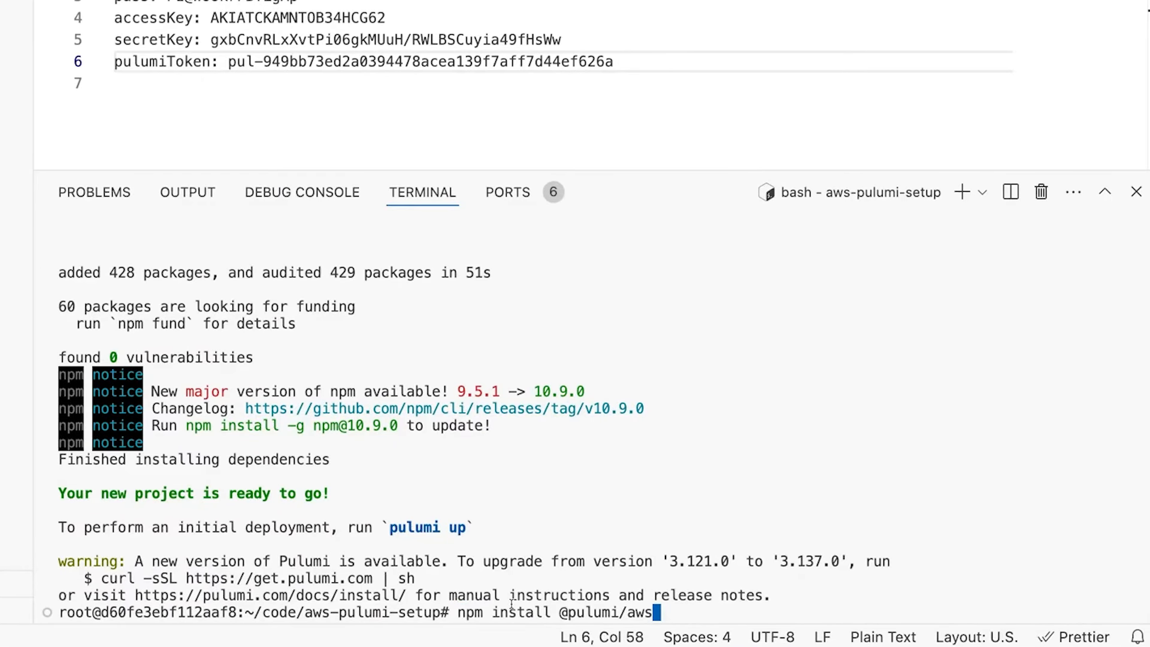
{"action": "key", "text": "Return"}
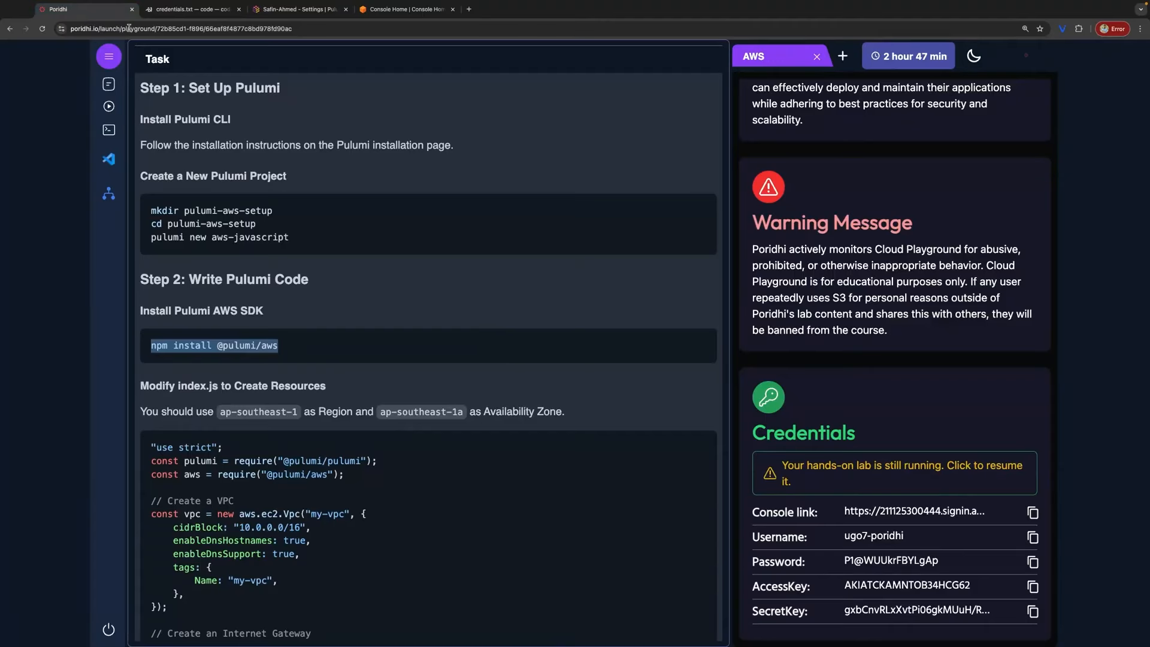
Step: Create a file named index.js in the code folder's root and enlarge the editor area above the terminal
{"action": "scroll", "coordinate": [317, 326], "scroll_direction": "down", "scroll_amount": 4}
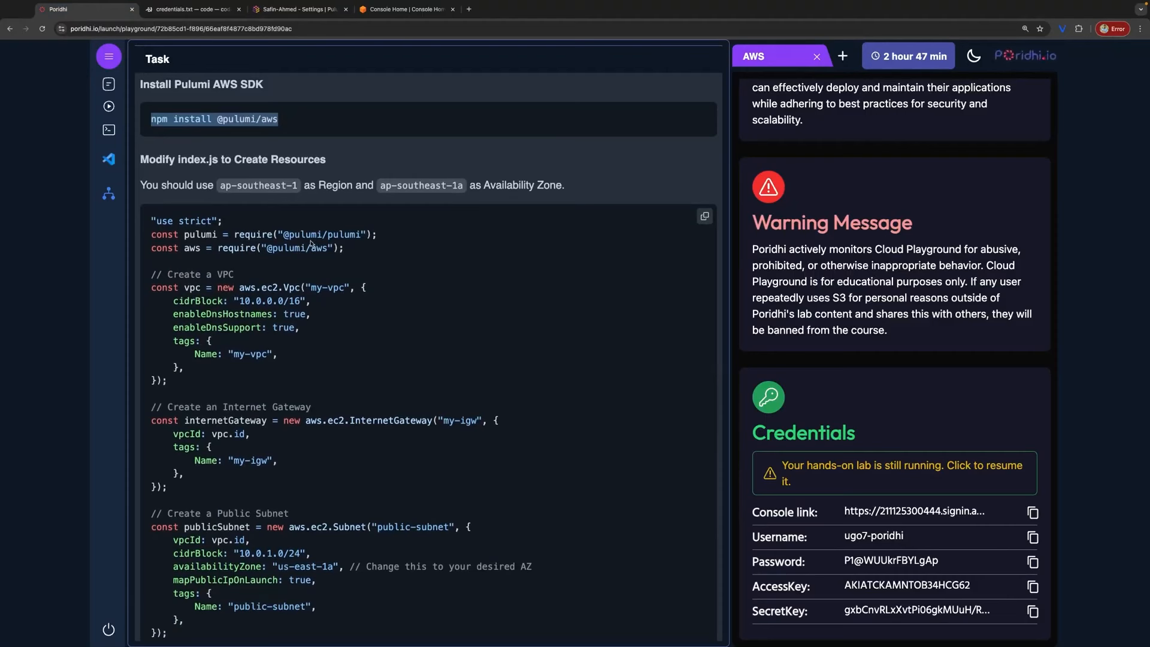
{"action": "left_click", "coordinate": [203, 10]}
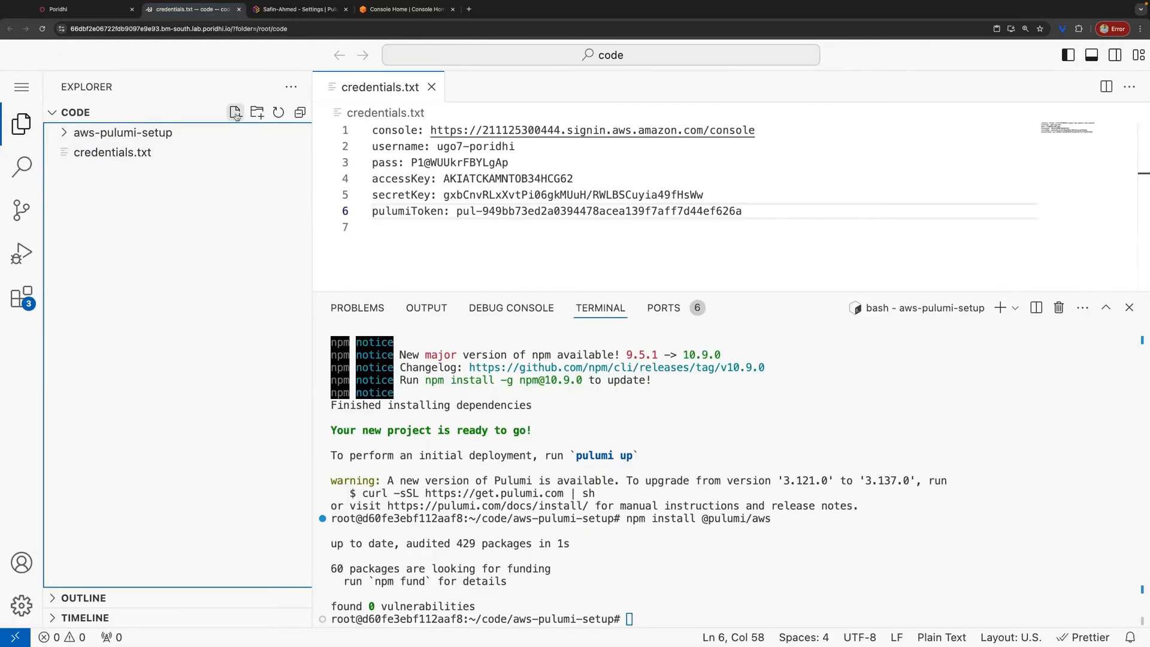
{"action": "left_click", "coordinate": [235, 112]}
{"action": "type", "text": "index.js"}
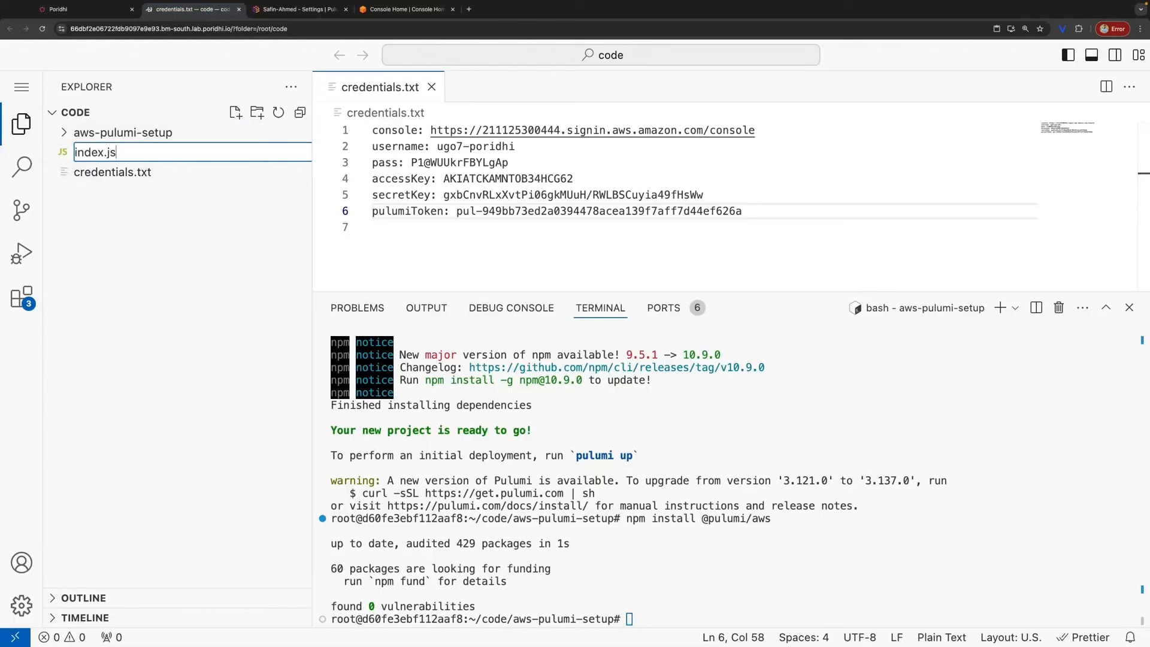
{"action": "key", "text": "Return"}
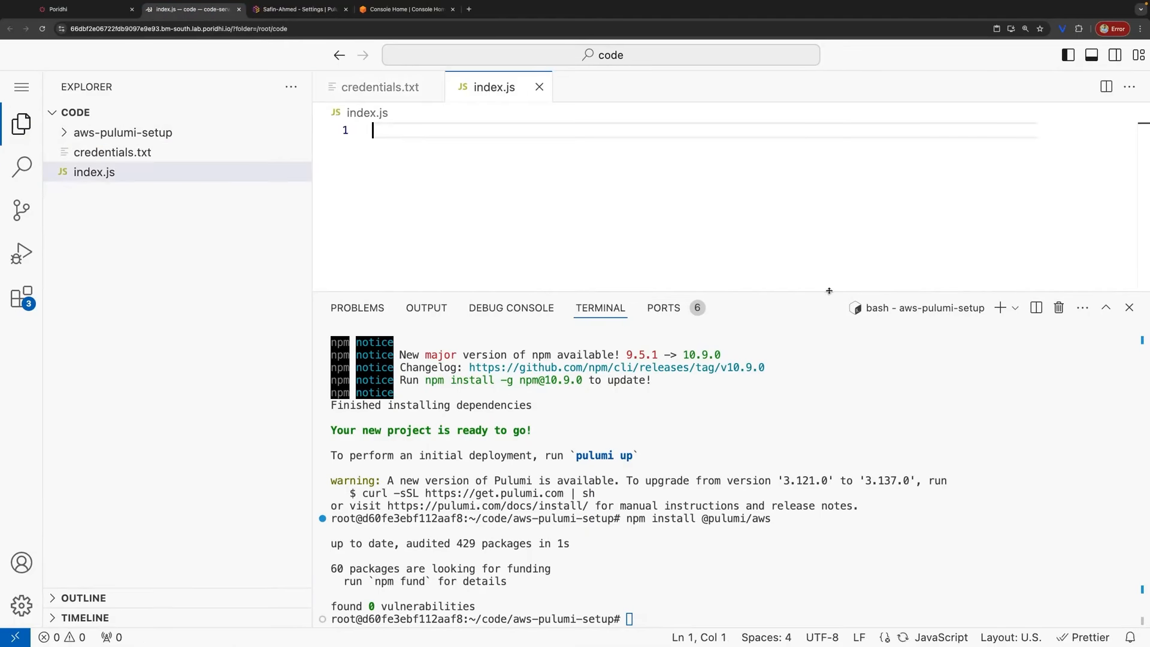
{"action": "left_click_drag", "start_coordinate": [829, 292], "coordinate": [803, 446]}
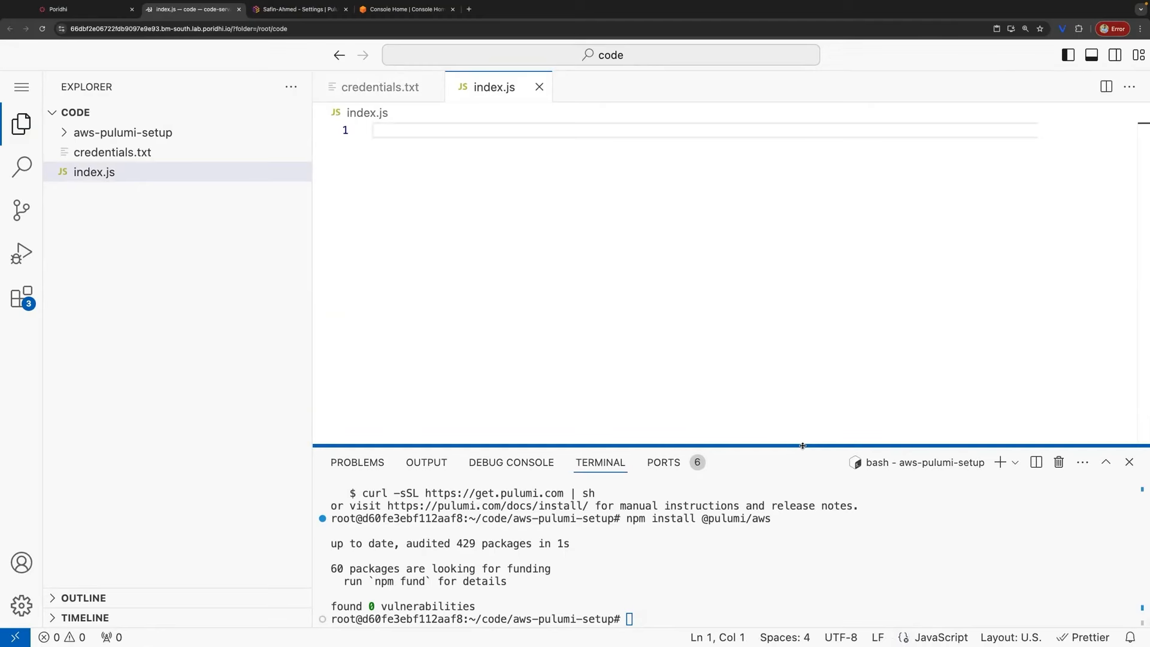